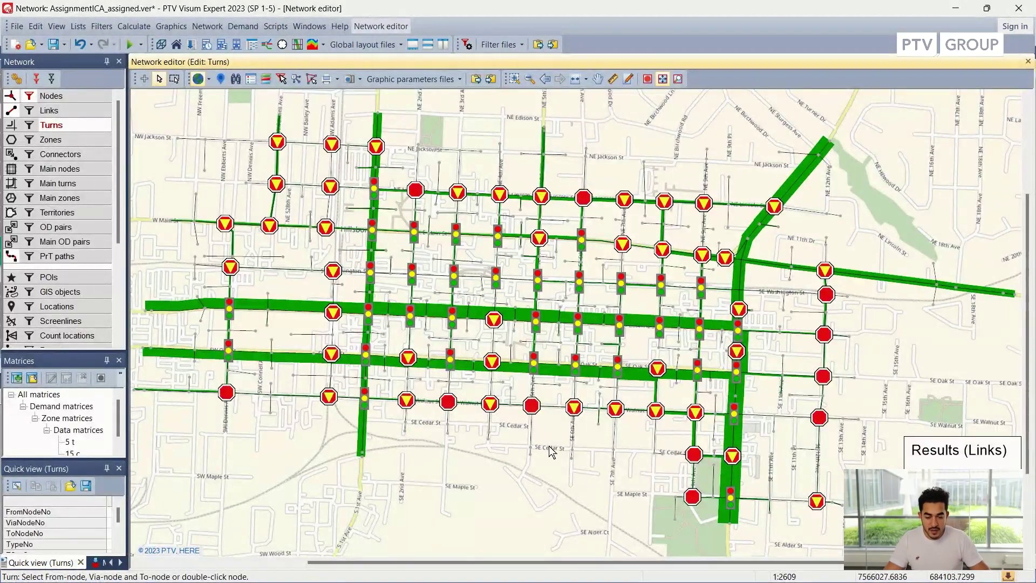
Switch to node editing and open the Junction editor for signalised node 12329.
{"action": "left_click_drag", "start_coordinate": [547, 451], "coordinate": [541, 451]}
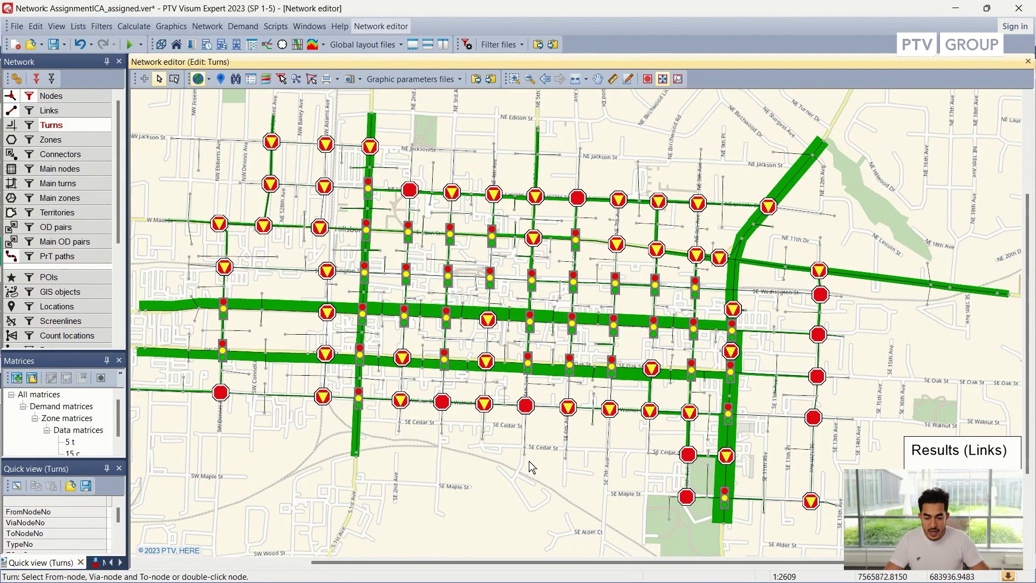
{"action": "left_click", "coordinate": [76, 97]}
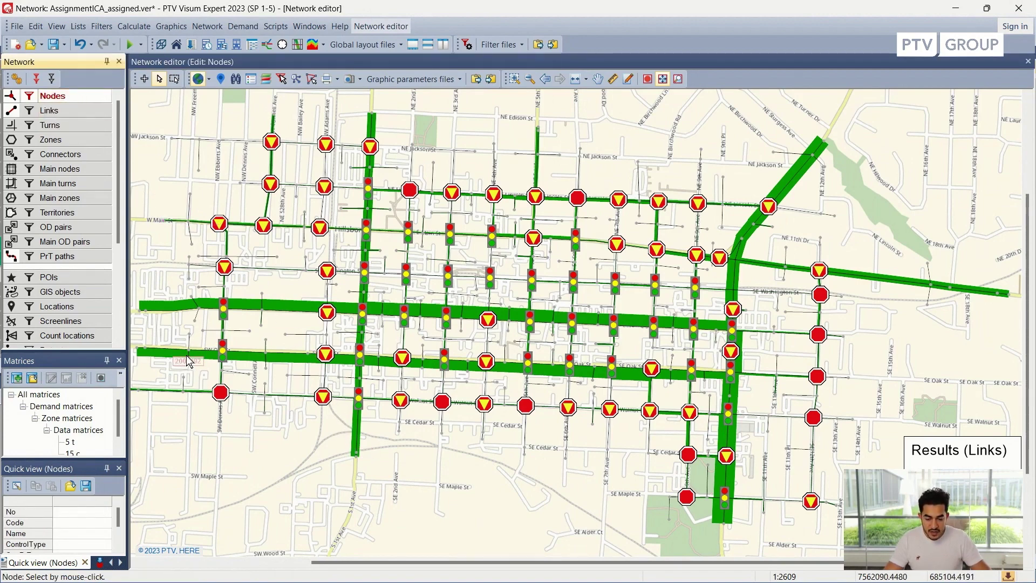
{"action": "scroll", "coordinate": [364, 318], "scroll_direction": "up", "scroll_amount": 2}
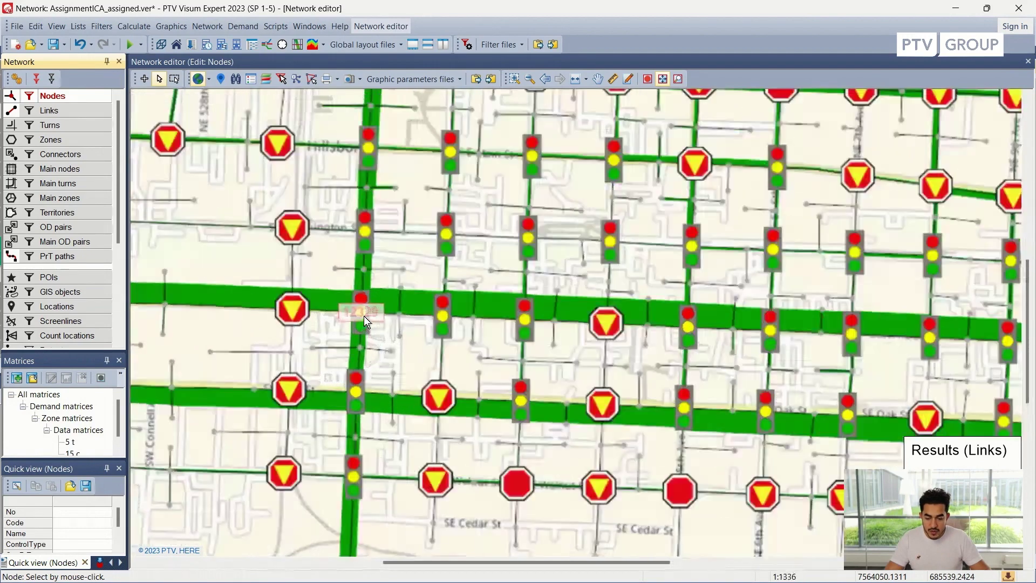
{"action": "scroll", "coordinate": [364, 316], "scroll_direction": "up", "scroll_amount": 3}
{"action": "double_click", "coordinate": [351, 306]}
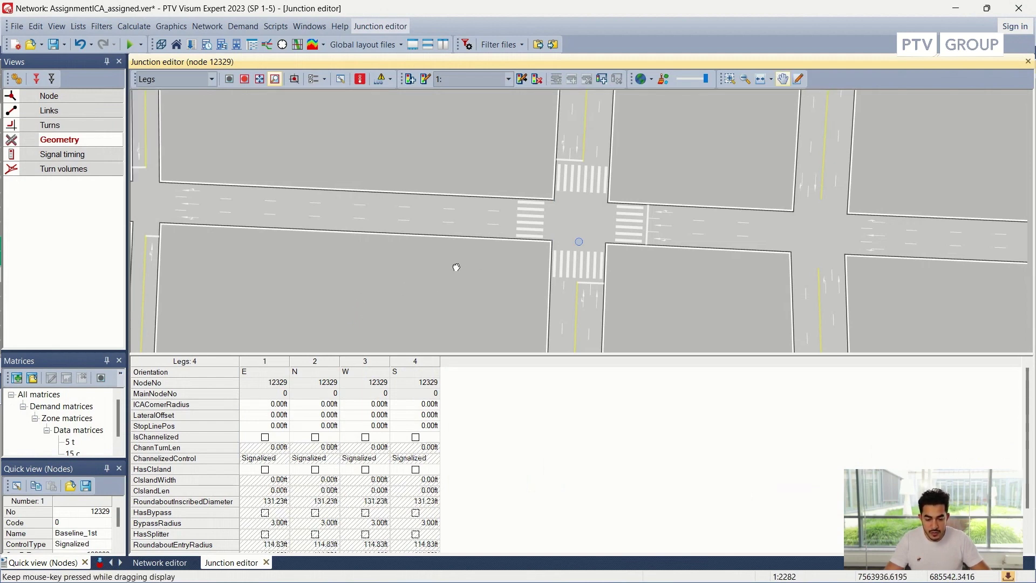
Enlarge and centre the junction view, then show node 12329's south-approach lanes with turn movements.
{"action": "left_click_drag", "start_coordinate": [477, 268], "coordinate": [360, 279]}
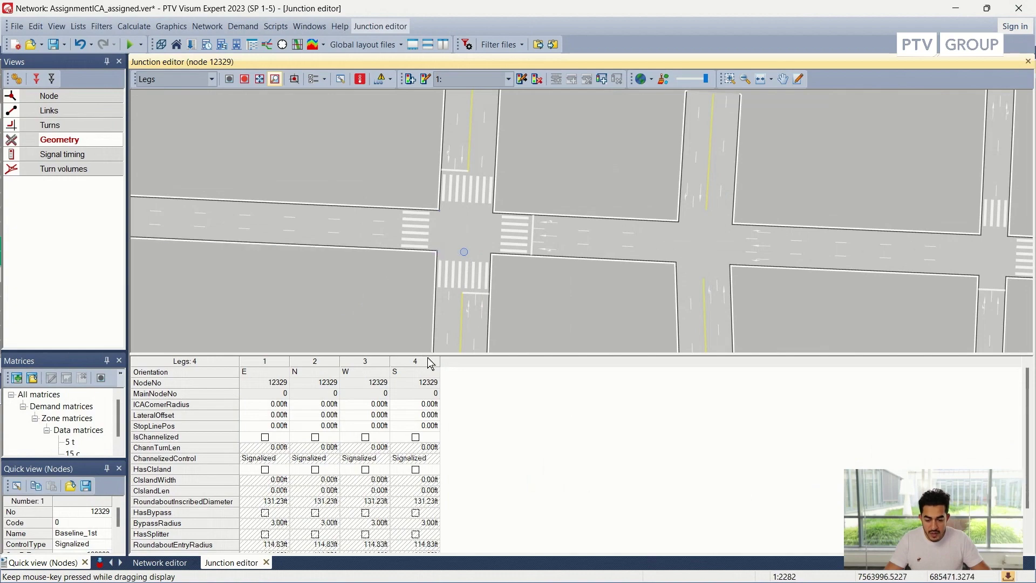
{"action": "left_click_drag", "start_coordinate": [430, 357], "coordinate": [436, 485]}
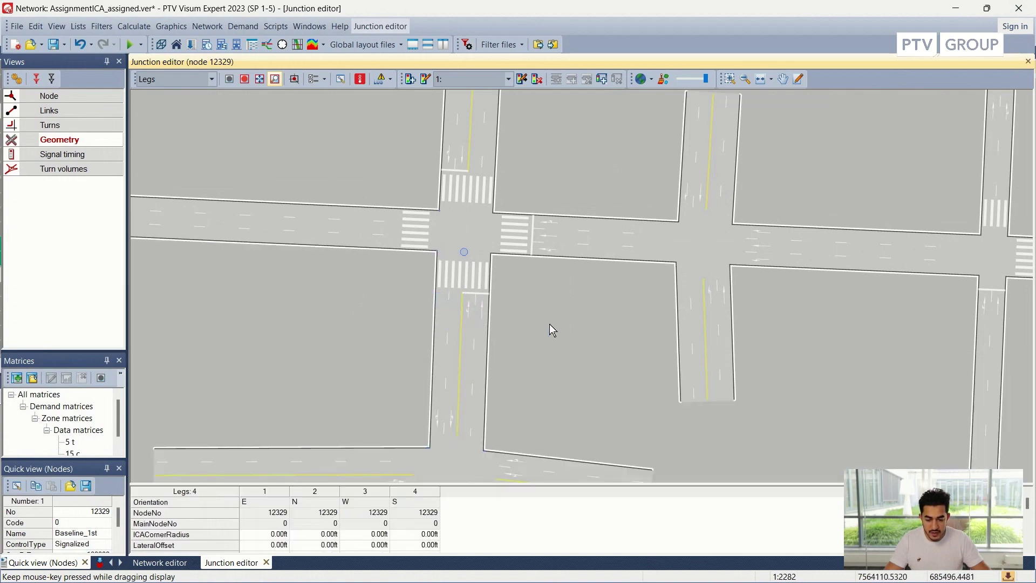
{"action": "scroll", "coordinate": [550, 324], "scroll_direction": "down", "scroll_amount": 5}
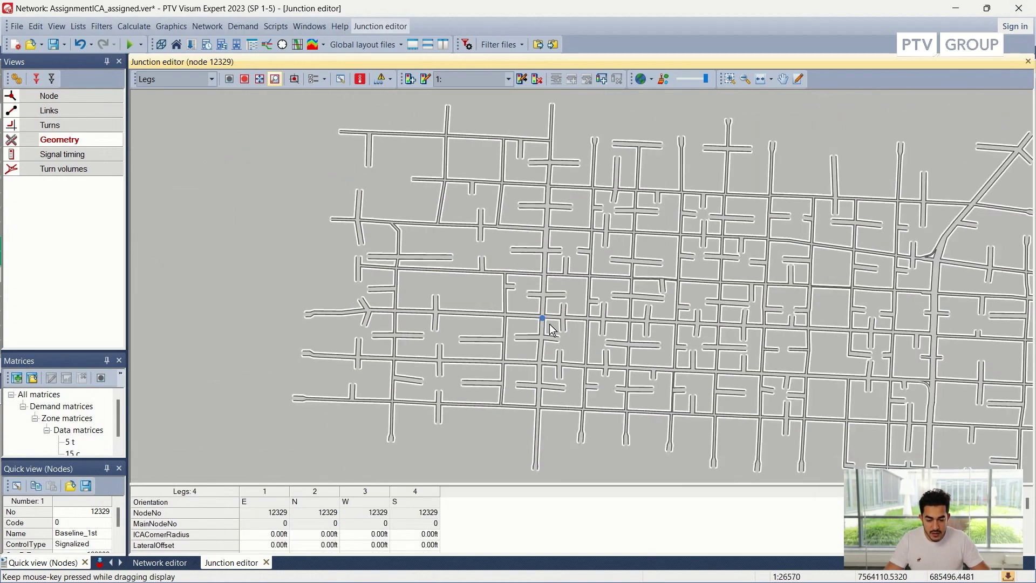
{"action": "scroll", "coordinate": [553, 330], "scroll_direction": "down", "scroll_amount": 1}
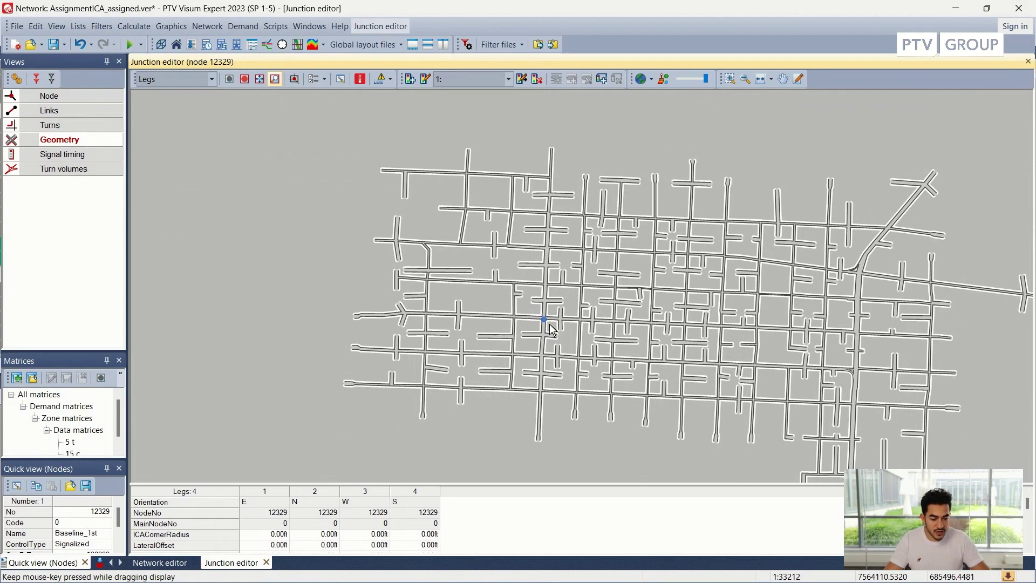
{"action": "scroll", "coordinate": [553, 330], "scroll_direction": "up", "scroll_amount": 2}
{"action": "scroll", "coordinate": [545, 322], "scroll_direction": "up", "scroll_amount": 5}
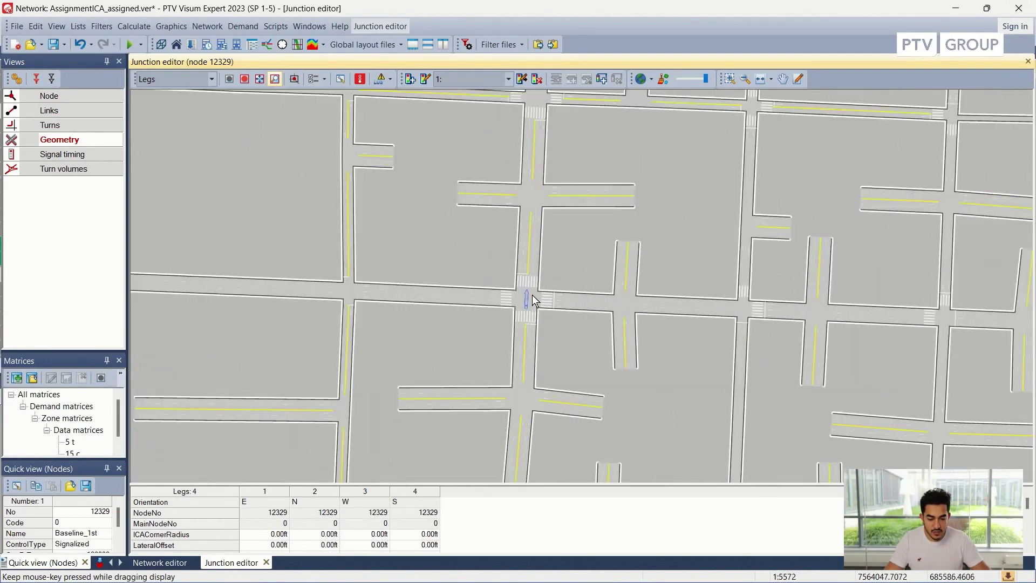
{"action": "left_click_drag", "start_coordinate": [525, 319], "coordinate": [406, 297]}
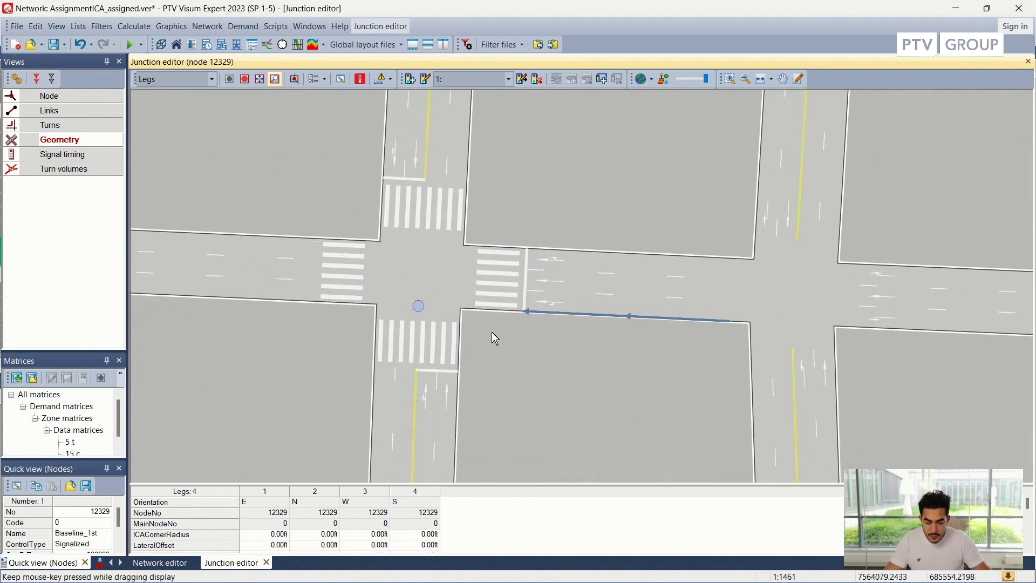
{"action": "left_click", "coordinate": [448, 400]}
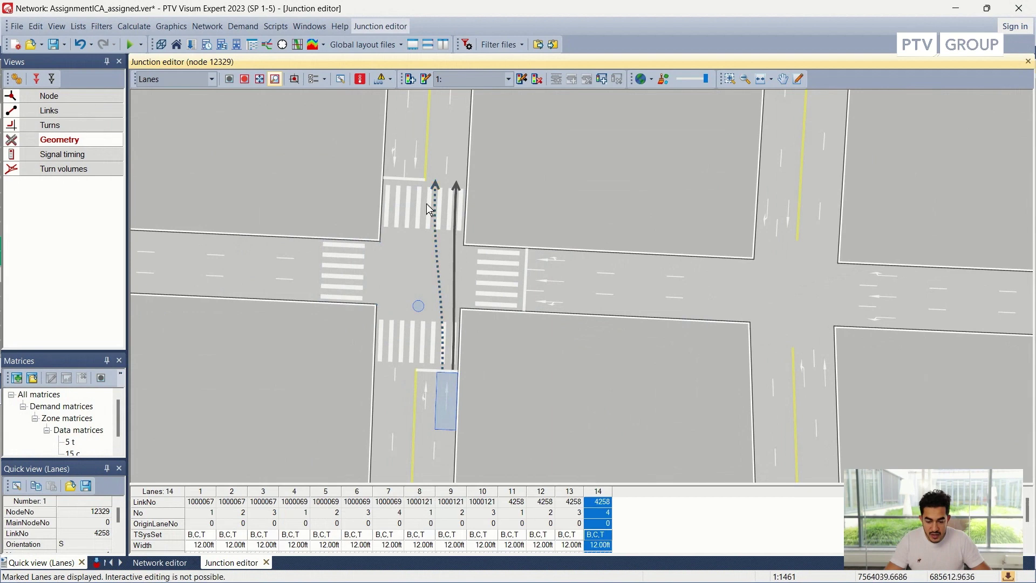
Delete the north-approach lane turn into link 4258 at node 12329.
{"action": "left_click", "coordinate": [418, 169]}
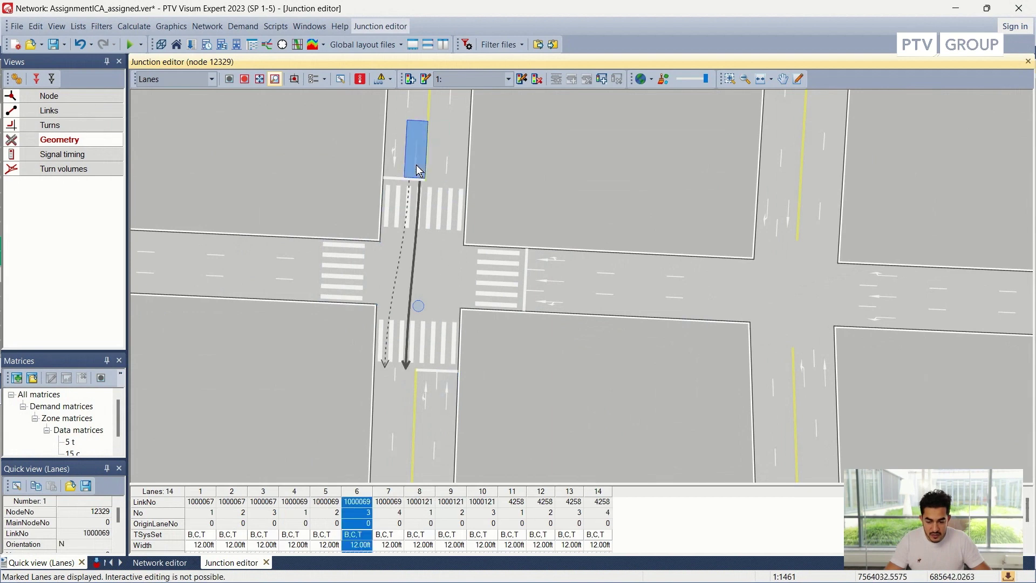
{"action": "left_click", "coordinate": [397, 249]}
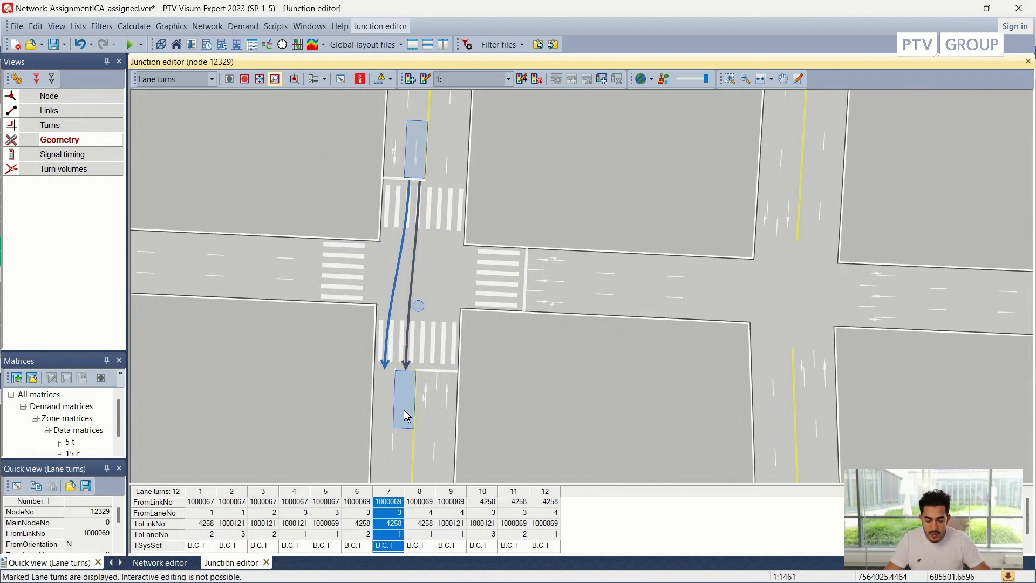
{"action": "right_click", "coordinate": [395, 281]}
{"action": "left_click", "coordinate": [418, 386]}
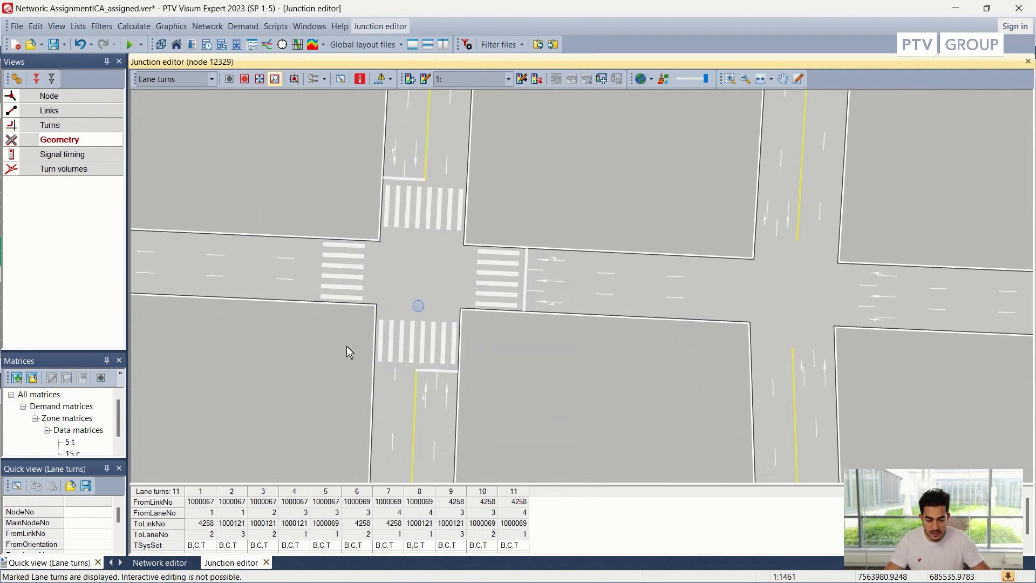
Bring the neighbouring skewed junction into view and straighten its lower road leg.
{"action": "left_click_drag", "start_coordinate": [695, 373], "coordinate": [532, 363]}
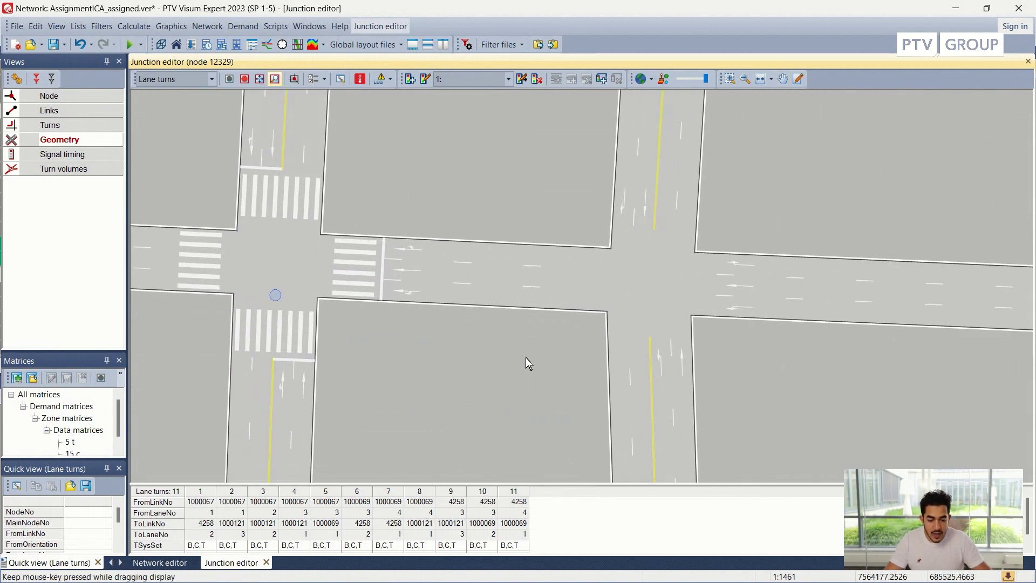
{"action": "scroll", "coordinate": [526, 358], "scroll_direction": "down", "scroll_amount": 3}
{"action": "left_click_drag", "start_coordinate": [342, 358], "coordinate": [621, 361]}
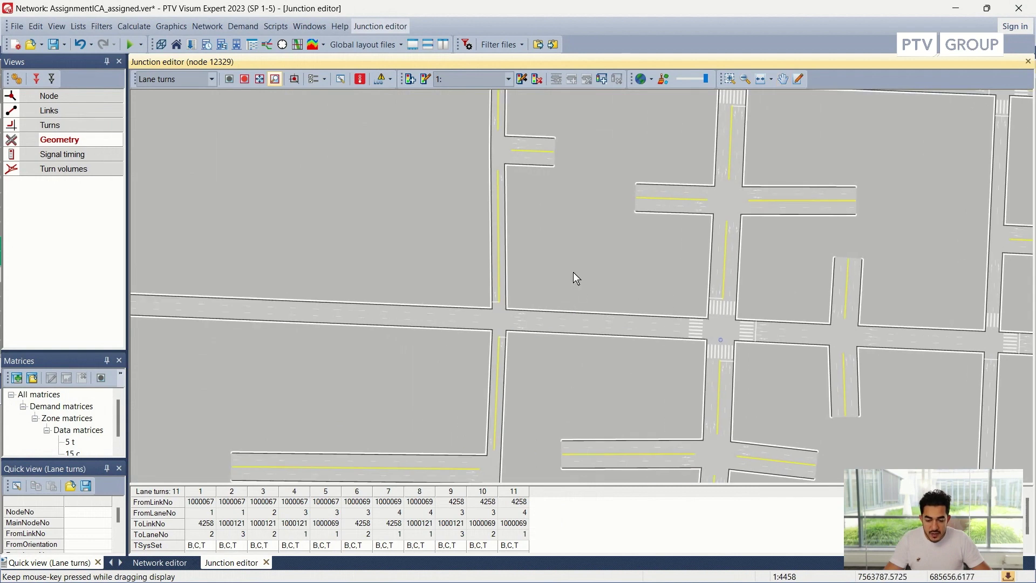
{"action": "left_click_drag", "start_coordinate": [275, 349], "coordinate": [724, 365]}
{"action": "left_click_drag", "start_coordinate": [340, 356], "coordinate": [577, 369]}
{"action": "scroll", "coordinate": [551, 322], "scroll_direction": "up", "scroll_amount": 2}
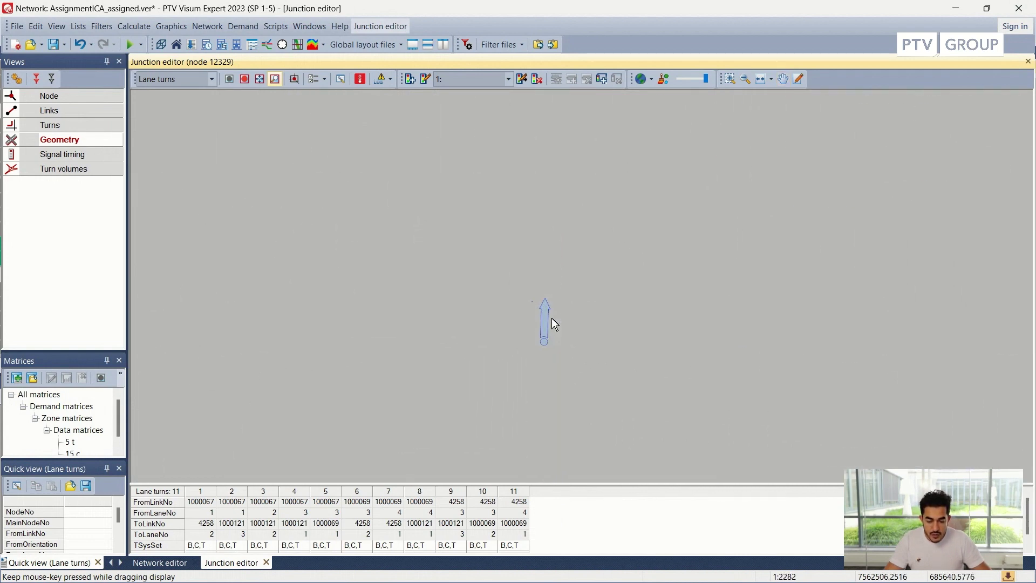
{"action": "scroll", "coordinate": [594, 315], "scroll_direction": "up", "scroll_amount": 1}
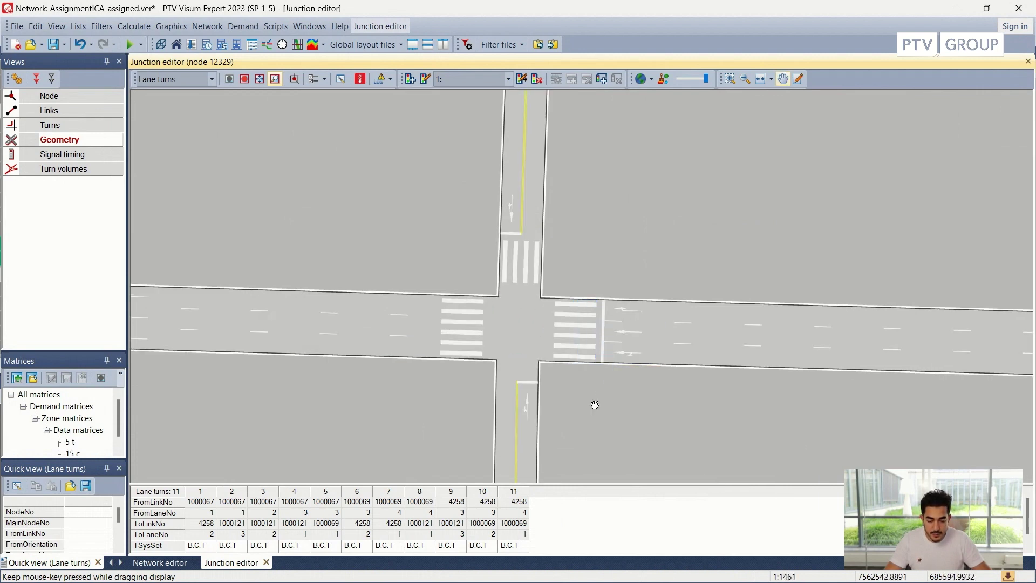
{"action": "left_click_drag", "start_coordinate": [592, 405], "coordinate": [549, 401]}
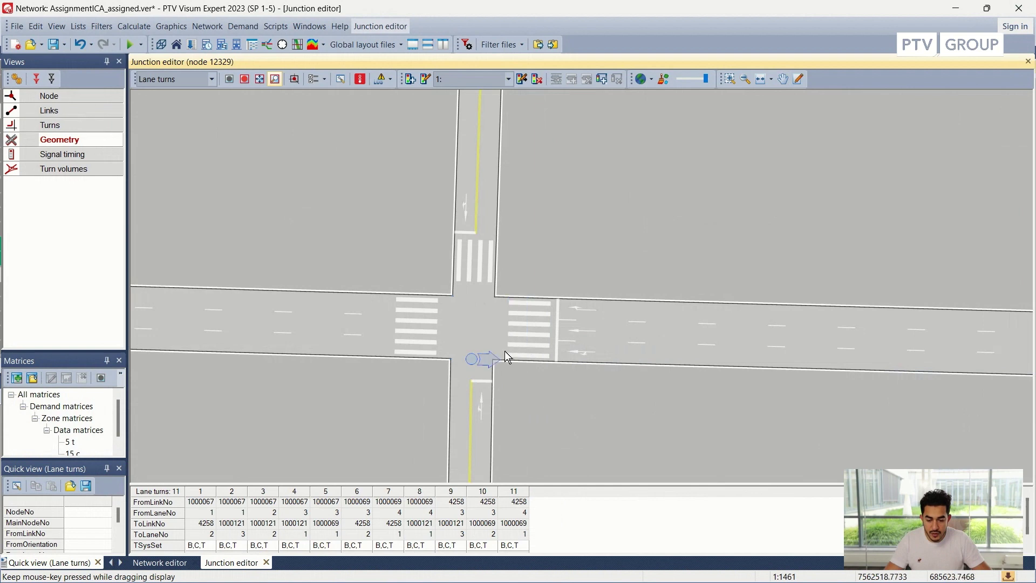
{"action": "left_click_drag", "start_coordinate": [300, 365], "coordinate": [748, 355]}
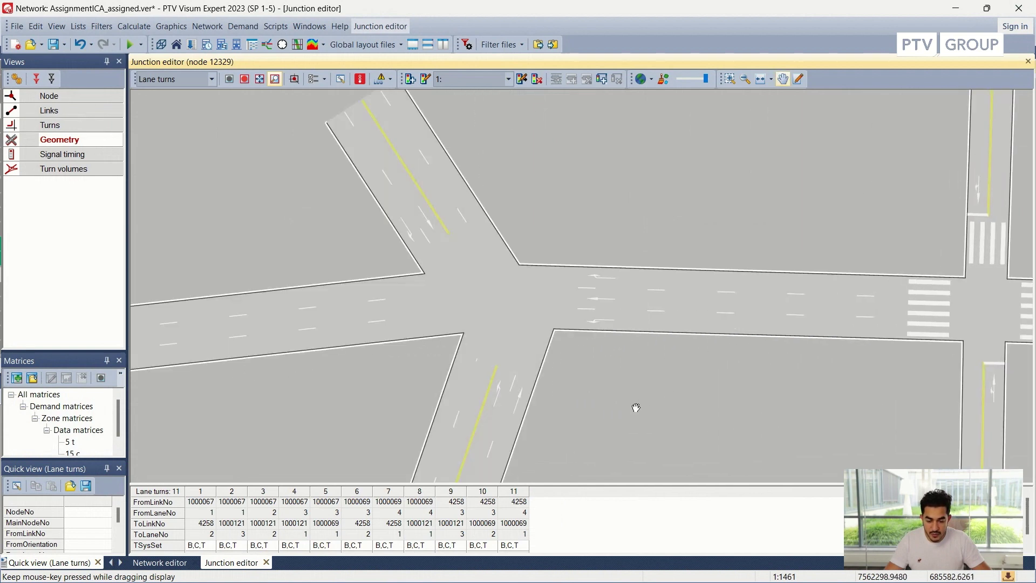
{"action": "scroll", "coordinate": [590, 328], "scroll_direction": "down", "scroll_amount": 2}
{"action": "left_click_drag", "start_coordinate": [590, 328], "coordinate": [514, 292]}
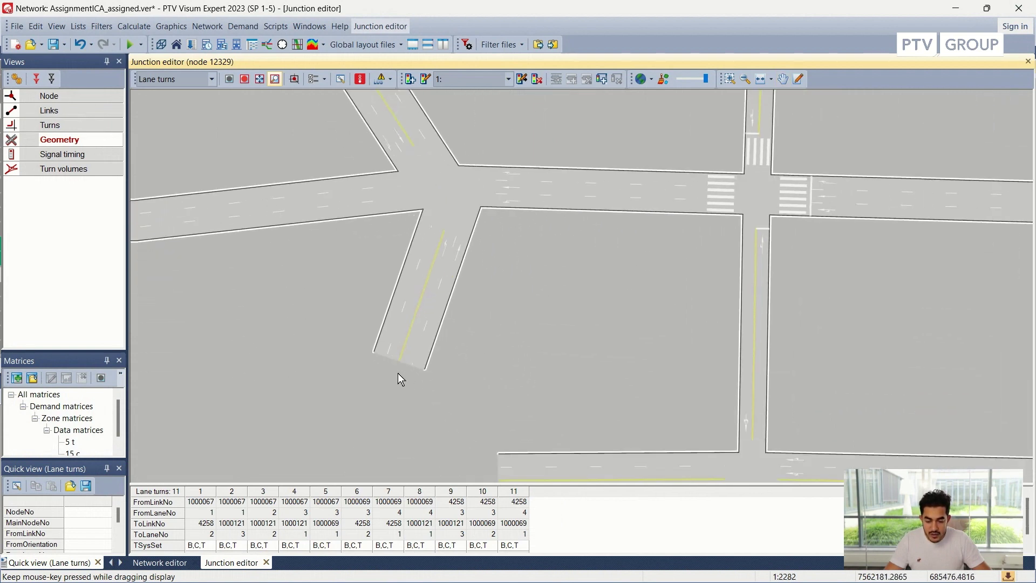
{"action": "left_click_drag", "start_coordinate": [398, 362], "coordinate": [461, 380]}
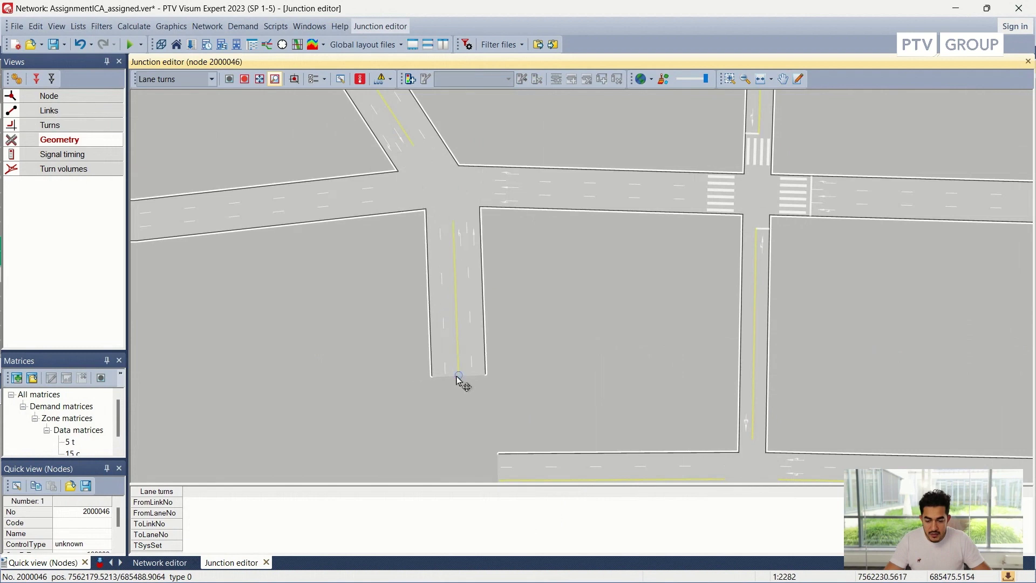
Straighten the skewed junction's upper legs, node position and lower leg, then select node 1000004's lower link.
{"action": "left_click_drag", "start_coordinate": [439, 262], "coordinate": [435, 370]}
{"action": "left_click_drag", "start_coordinate": [358, 196], "coordinate": [433, 153]}
{"action": "left_click_drag", "start_coordinate": [456, 334], "coordinate": [484, 339]}
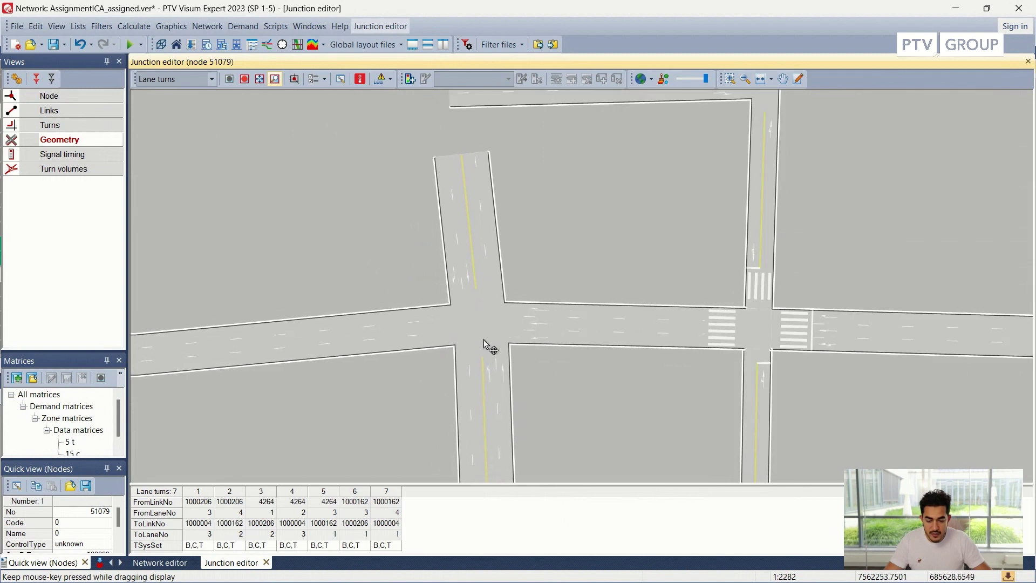
{"action": "left_click_drag", "start_coordinate": [463, 163], "coordinate": [487, 155]}
{"action": "mouse_move", "coordinate": [497, 417]}
{"action": "left_mouse_down"}
{"action": "mouse_move", "coordinate": [477, 416]}
{"action": "mouse_move", "coordinate": [488, 418]}
{"action": "left_mouse_up"}
{"action": "left_click", "coordinate": [478, 264]}
Straighten the kinked road through node 1000004 by adding and moving an intermediate point.
{"action": "left_click_drag", "start_coordinate": [457, 263], "coordinate": [784, 338]}
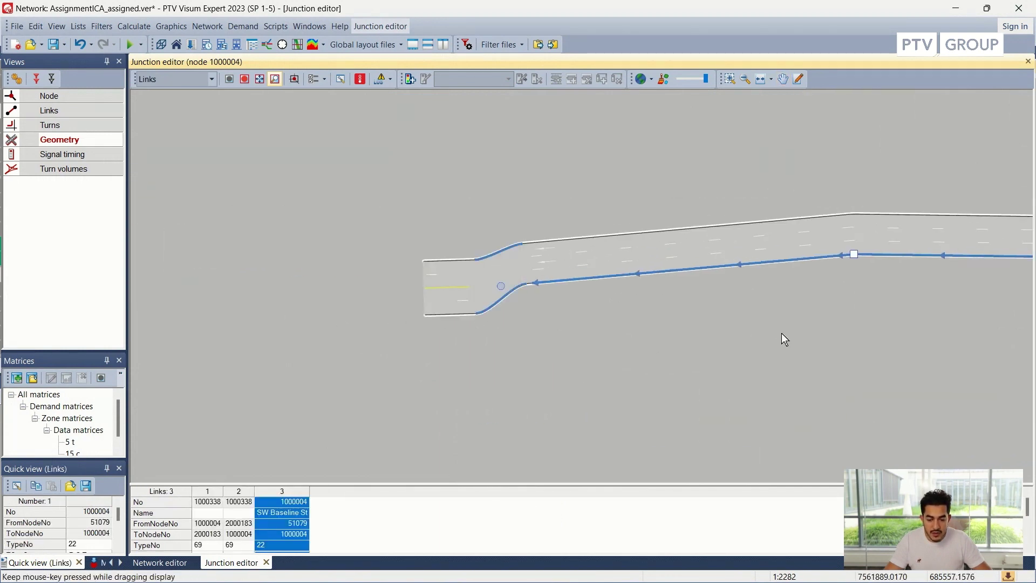
{"action": "right_click", "coordinate": [674, 273]}
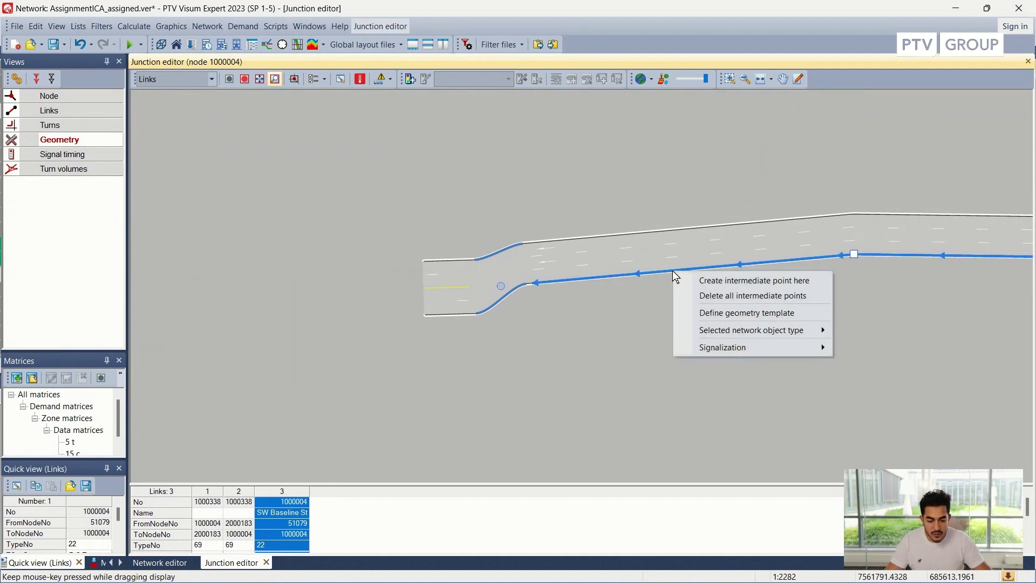
{"action": "left_click", "coordinate": [683, 280]}
{"action": "left_click_drag", "start_coordinate": [674, 271], "coordinate": [668, 255]}
{"action": "left_click_drag", "start_coordinate": [431, 293], "coordinate": [416, 241]}
{"action": "left_click", "coordinate": [495, 287]}
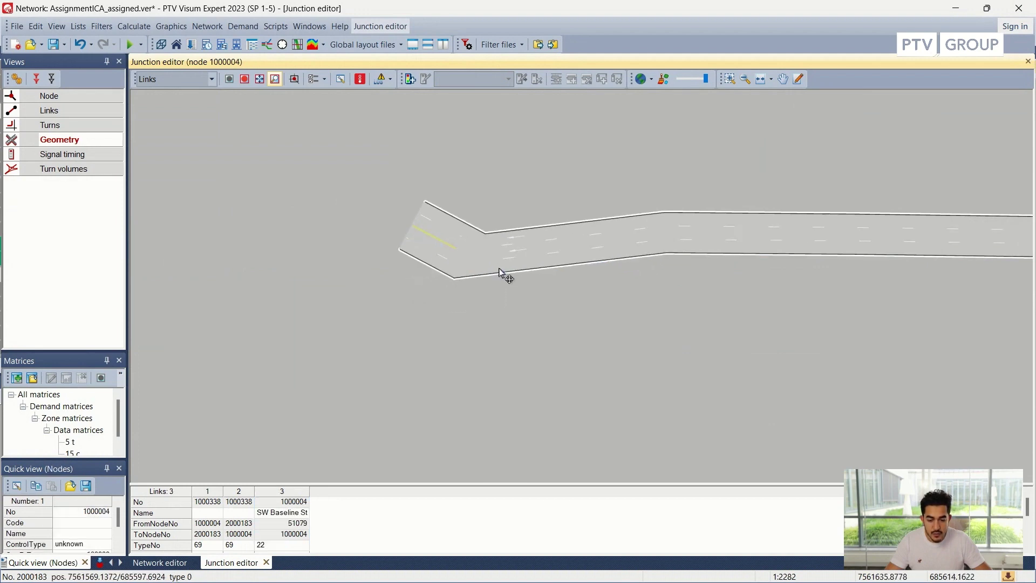
Load node 2000183's four lanes in the Junction editor and zoom out over the street grid.
{"action": "left_click", "coordinate": [448, 236]}
{"action": "left_click", "coordinate": [402, 234]}
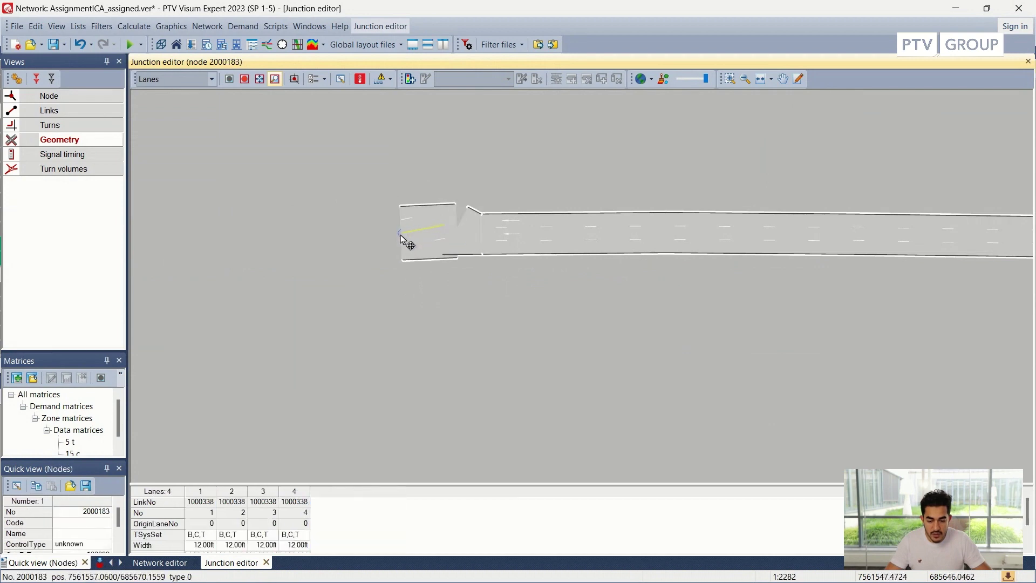
{"action": "scroll", "coordinate": [633, 323], "scroll_direction": "down", "scroll_amount": 1}
{"action": "scroll", "coordinate": [357, 354], "scroll_direction": "down", "scroll_amount": 3}
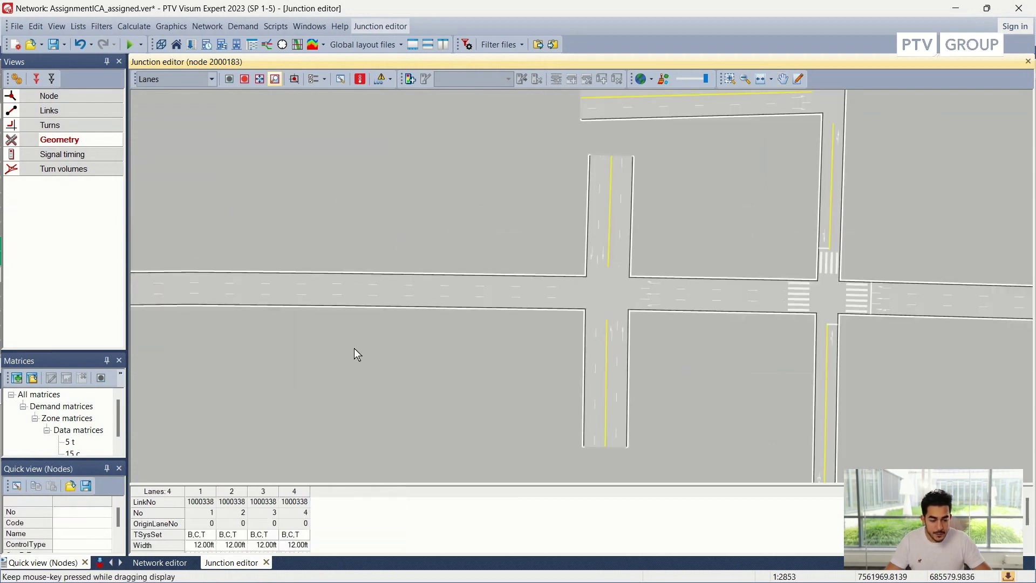
{"action": "scroll", "coordinate": [401, 351], "scroll_direction": "down", "scroll_amount": 1}
{"action": "scroll", "coordinate": [407, 348], "scroll_direction": "down", "scroll_amount": 1}
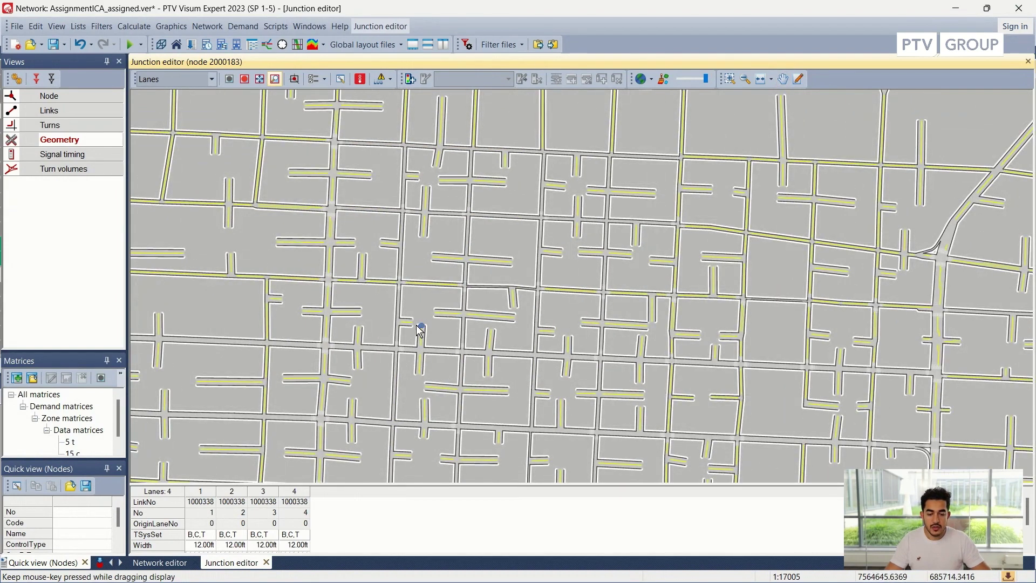
Arrange windows as tabs and zoom out in the Network editor showing link volumes.
{"action": "left_click", "coordinate": [413, 45]}
{"action": "scroll", "coordinate": [392, 367], "scroll_direction": "down", "scroll_amount": 1}
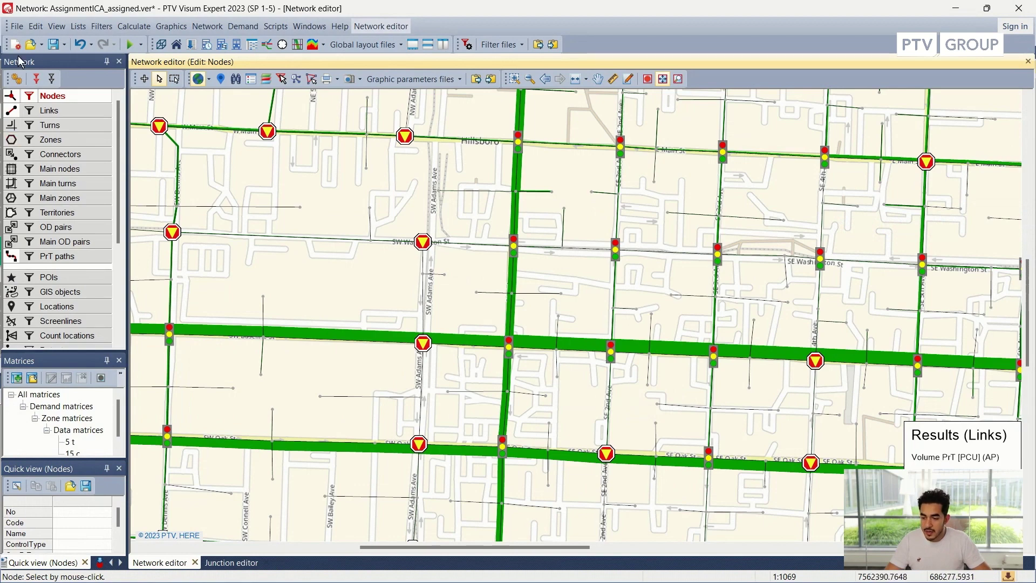
Configure the Vissim (ANM) export with network data file ANM_Net.anm and confirm it.
{"action": "left_click", "coordinate": [18, 28]}
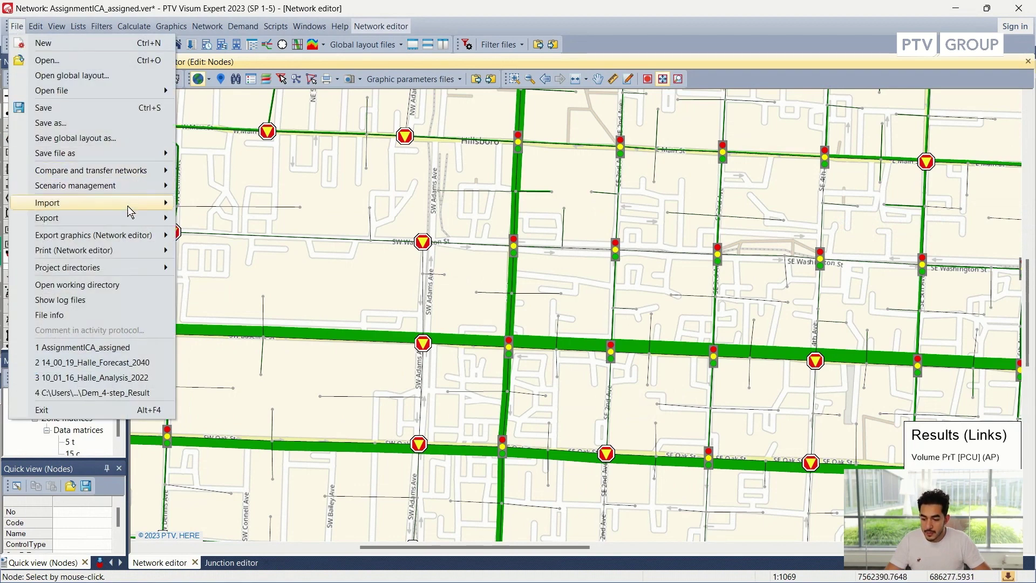
{"action": "mouse_move", "coordinate": [134, 223]}
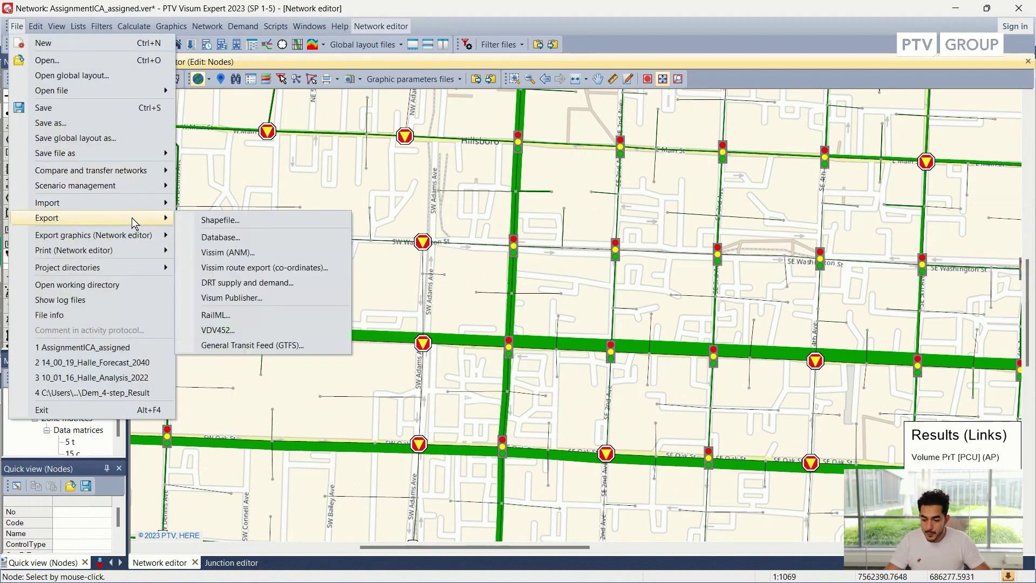
{"action": "left_click", "coordinate": [296, 258]}
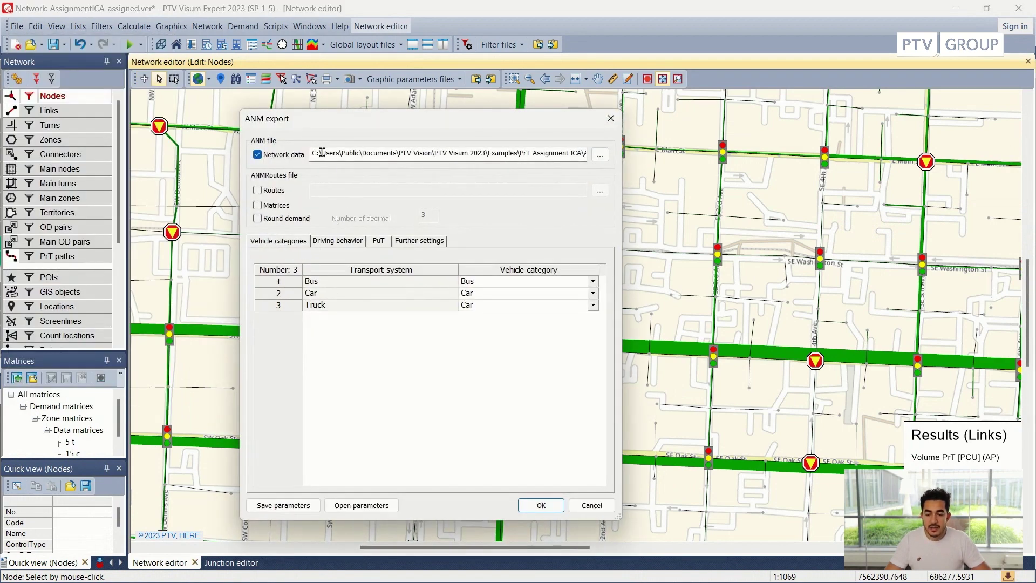
{"action": "left_click_drag", "start_coordinate": [322, 152], "coordinate": [588, 153]}
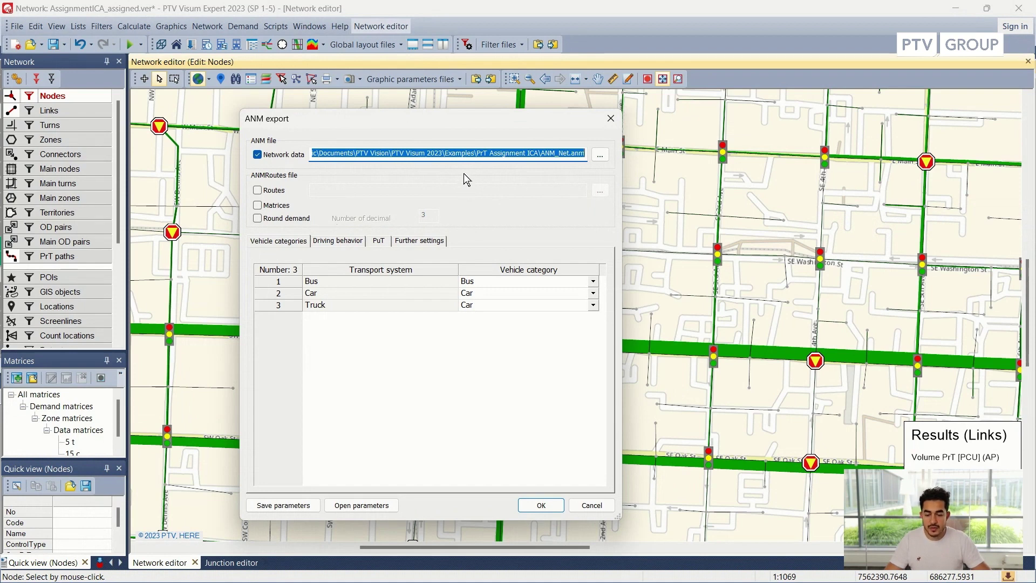
{"action": "left_click_drag", "start_coordinate": [306, 127], "coordinate": [328, 126]}
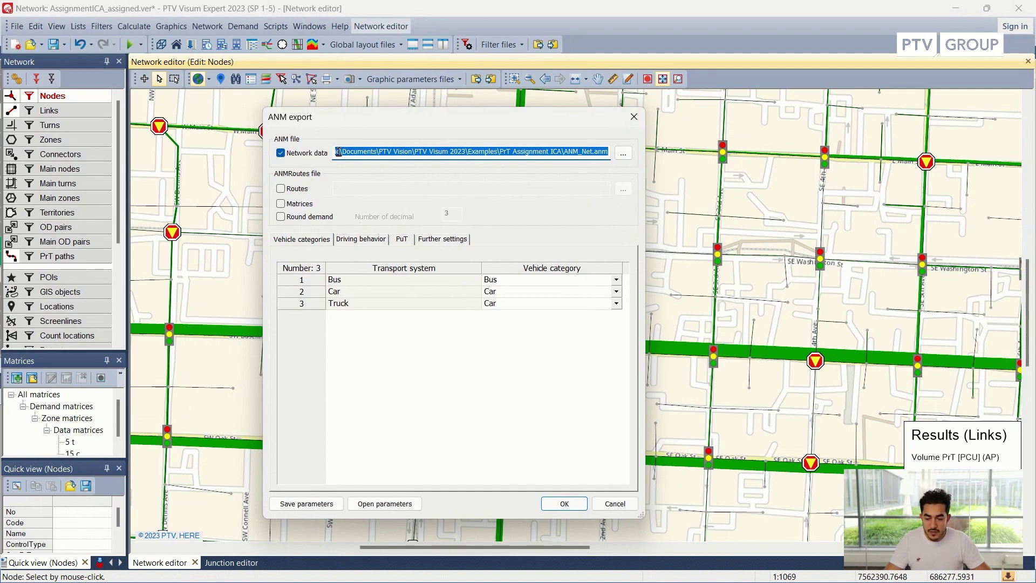
{"action": "left_click", "coordinate": [374, 153]}
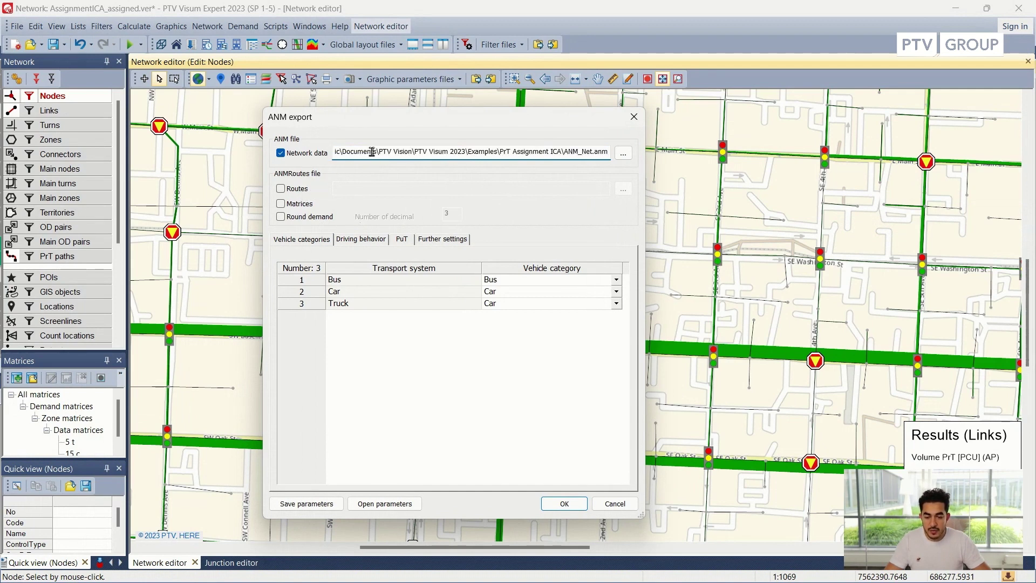
{"action": "left_click_drag", "start_coordinate": [372, 152], "coordinate": [691, 154]}
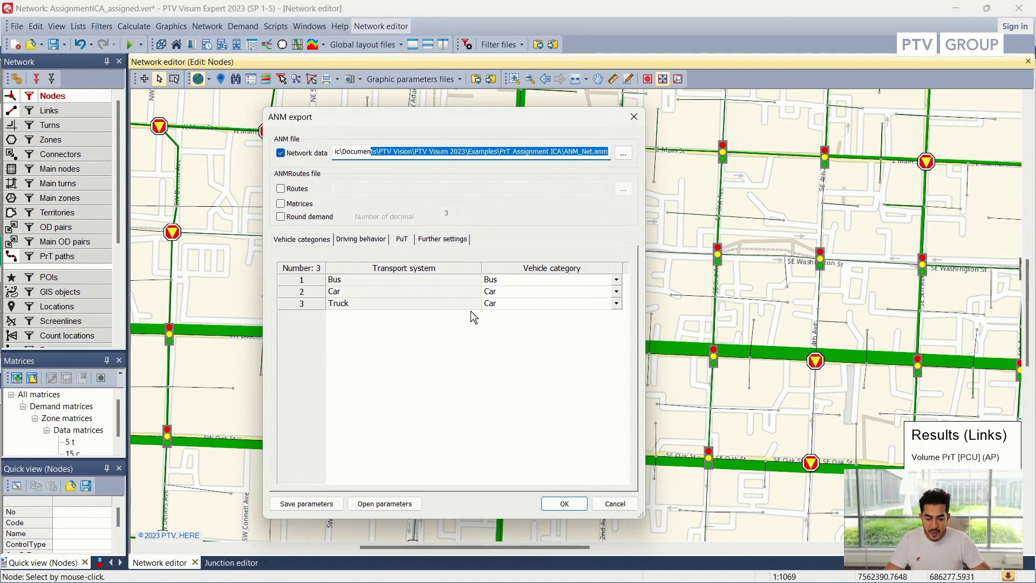
{"action": "left_click", "coordinate": [570, 506]}
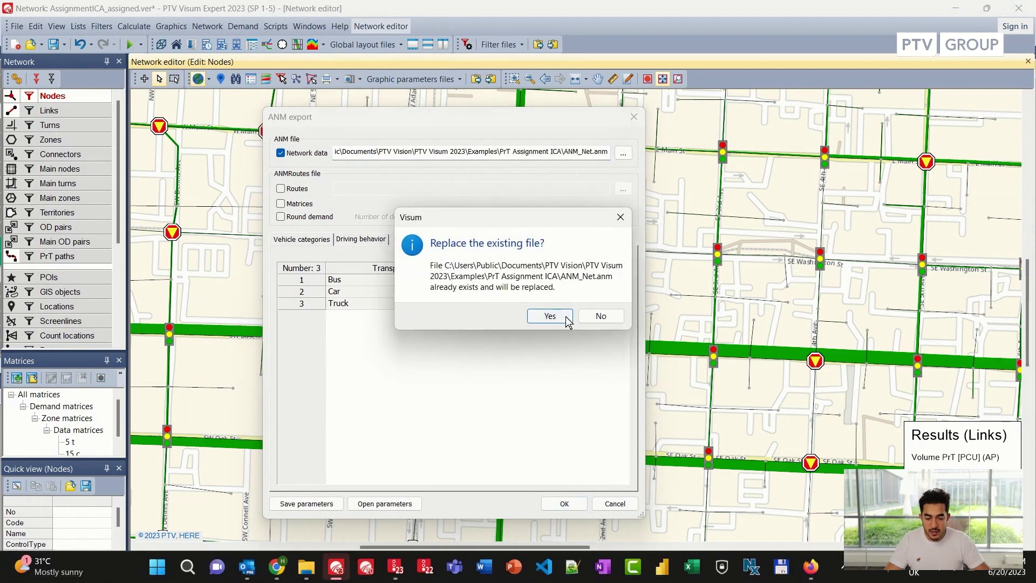
Overwrite the existing ANM_Net.anm and dismiss the link intermediate points warning.
{"action": "left_click", "coordinate": [567, 318]}
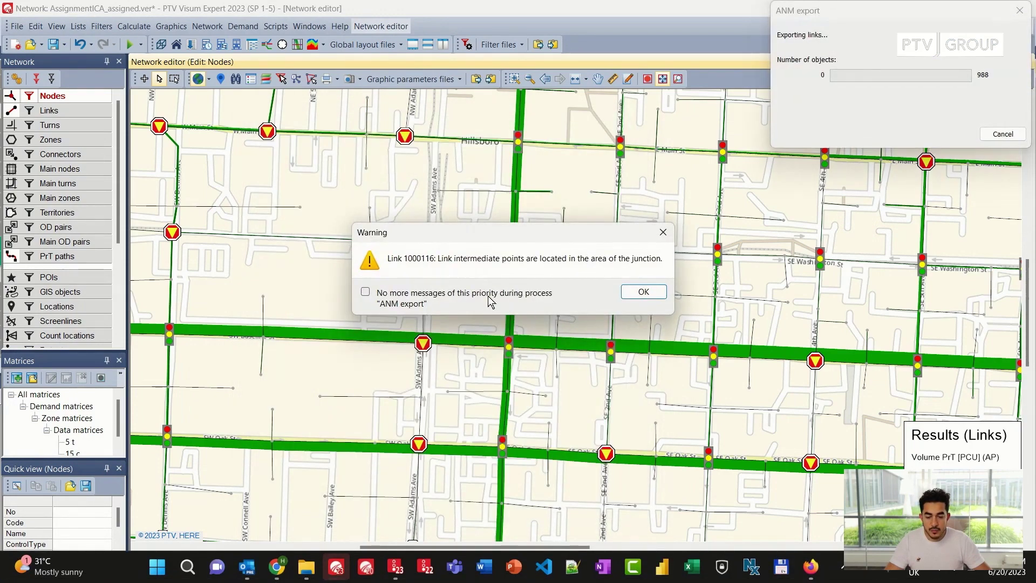
{"action": "left_click", "coordinate": [642, 292]}
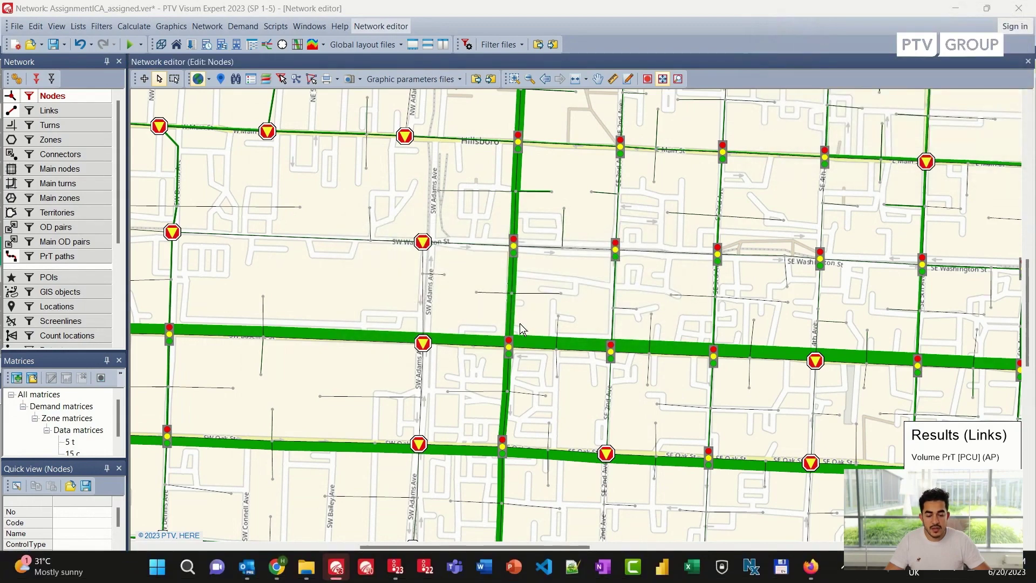
{"action": "scroll", "coordinate": [521, 329], "scroll_direction": "down", "scroll_amount": 1}
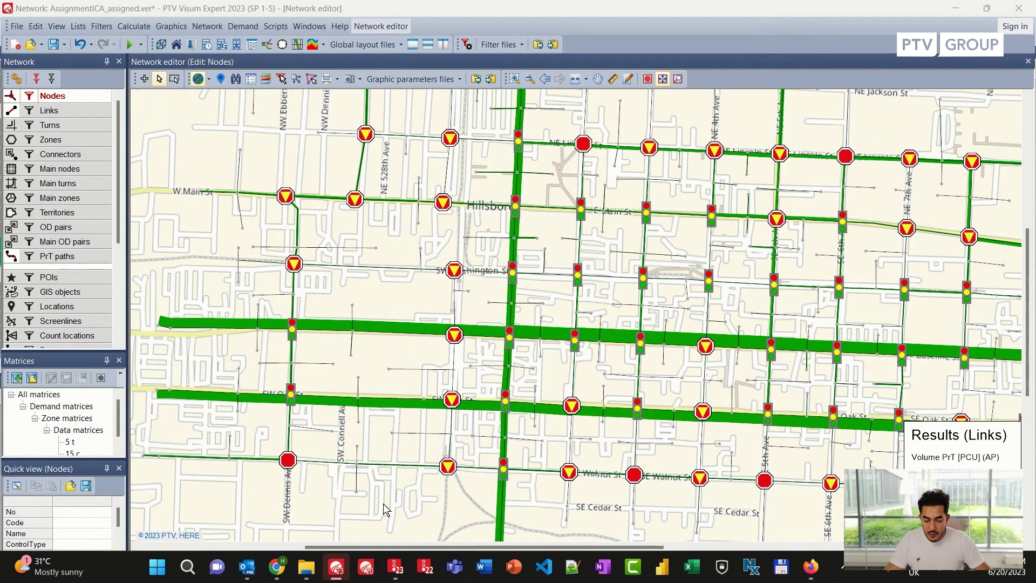
In Vissim, import ANM_Net.anm via ANM (Vistro/Visum) with static routing.
{"action": "left_click", "coordinate": [401, 570]}
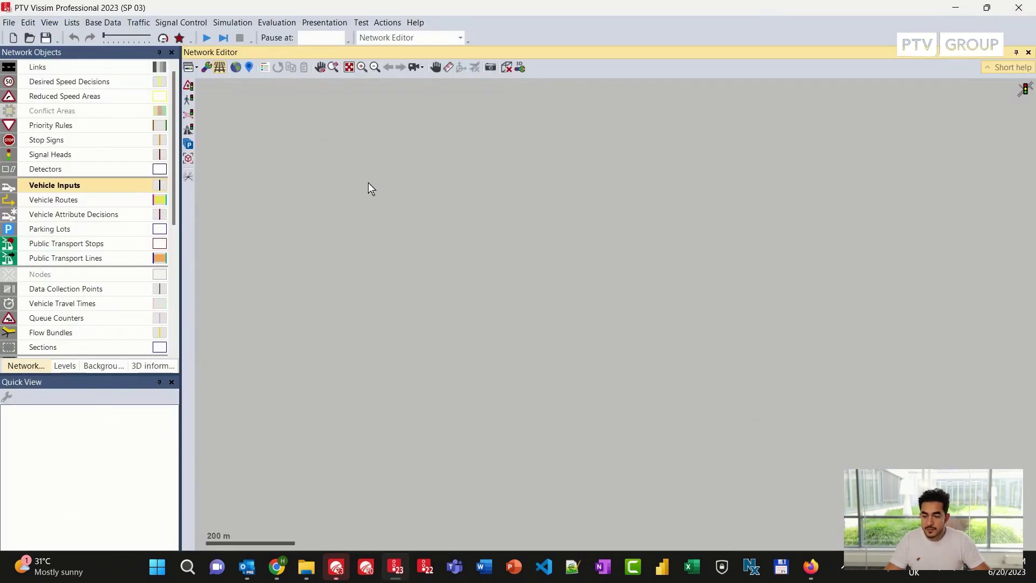
{"action": "left_click", "coordinate": [9, 24]}
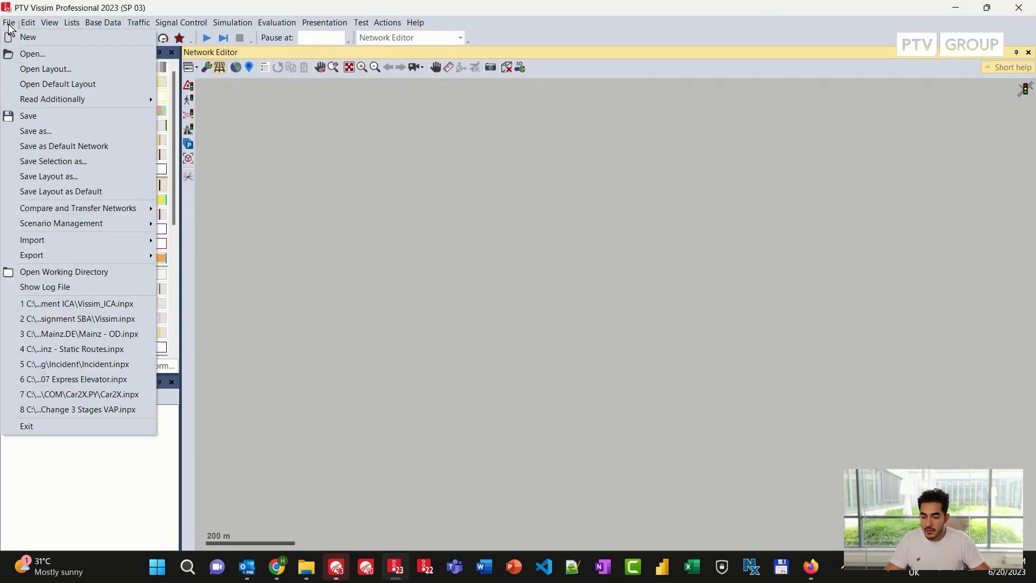
{"action": "mouse_move", "coordinate": [93, 238]}
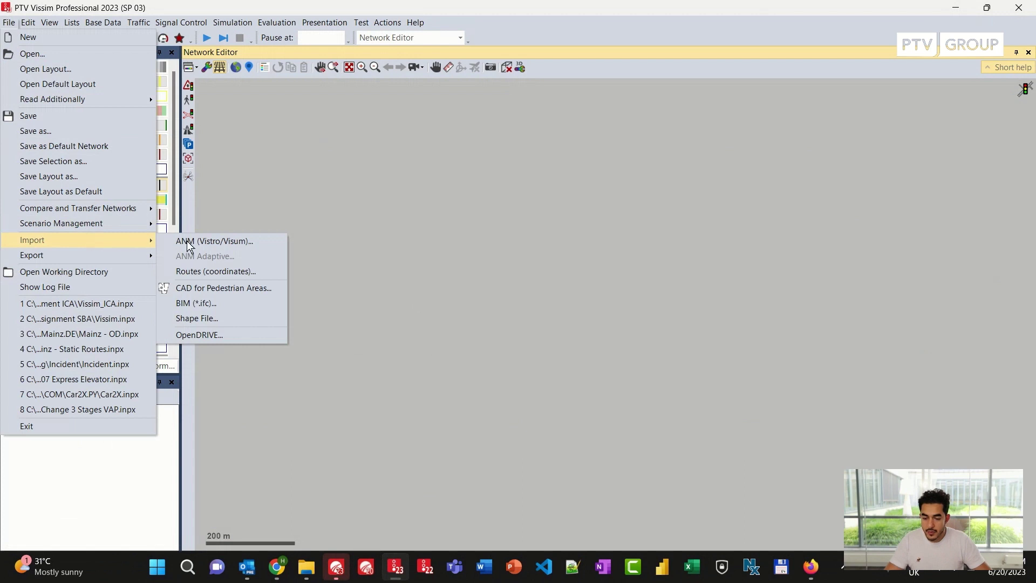
{"action": "left_click", "coordinate": [271, 244]}
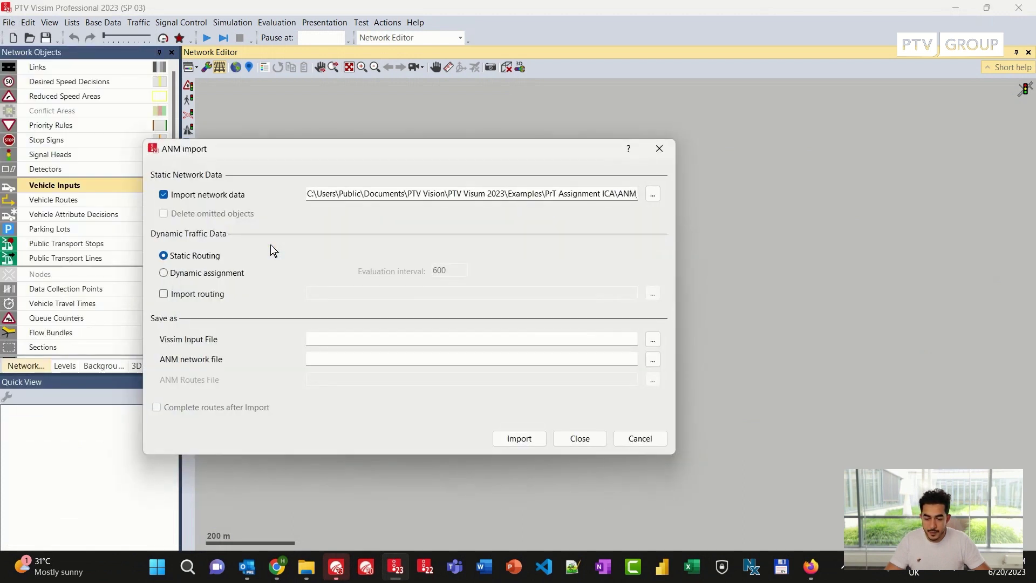
{"action": "left_click_drag", "start_coordinate": [380, 196], "coordinate": [763, 198]}
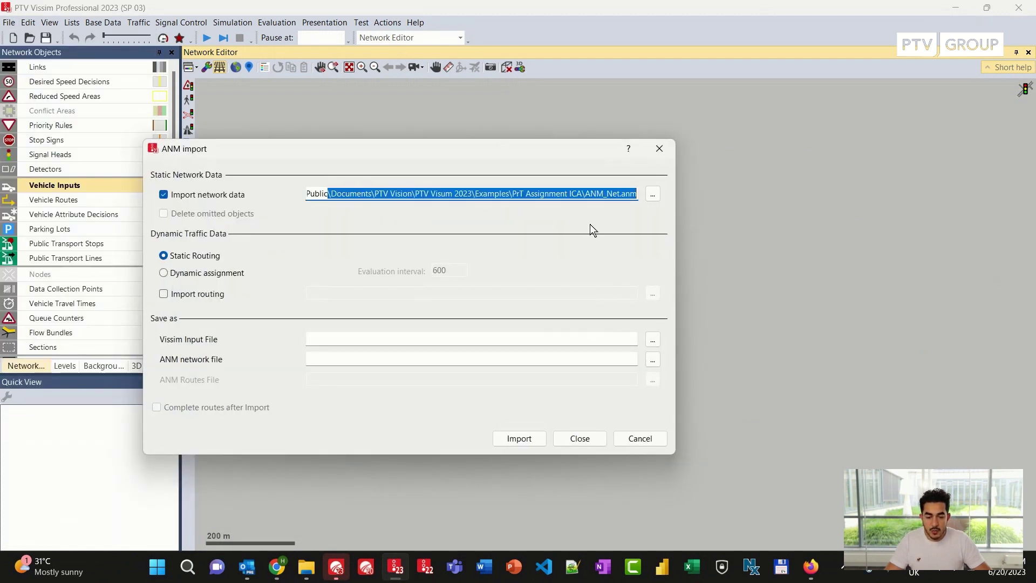
{"action": "left_click", "coordinate": [591, 196]}
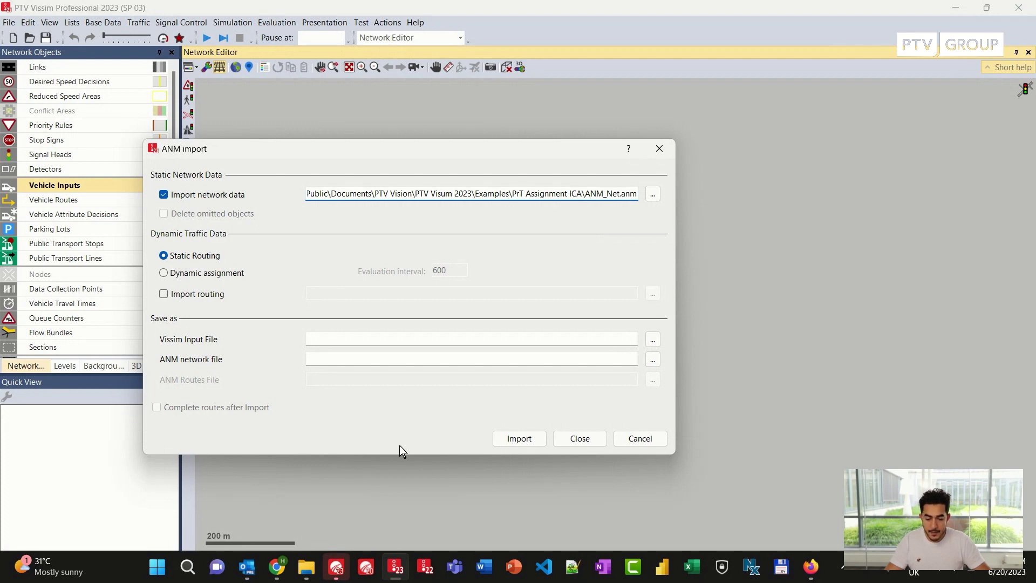
{"action": "left_click", "coordinate": [521, 439]}
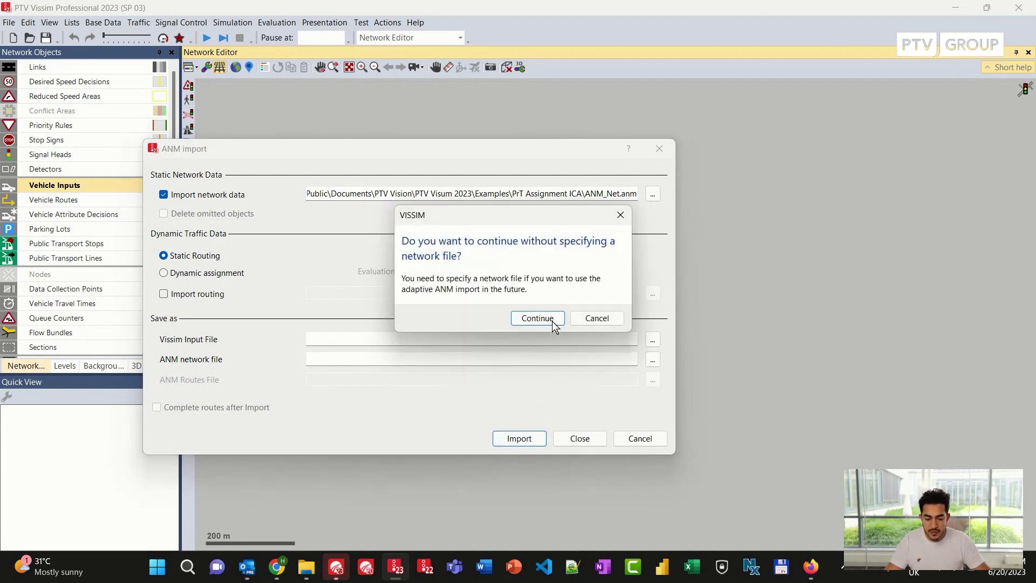
Continue the import without a network file and close the ANM import notice.
{"action": "left_click", "coordinate": [553, 322]}
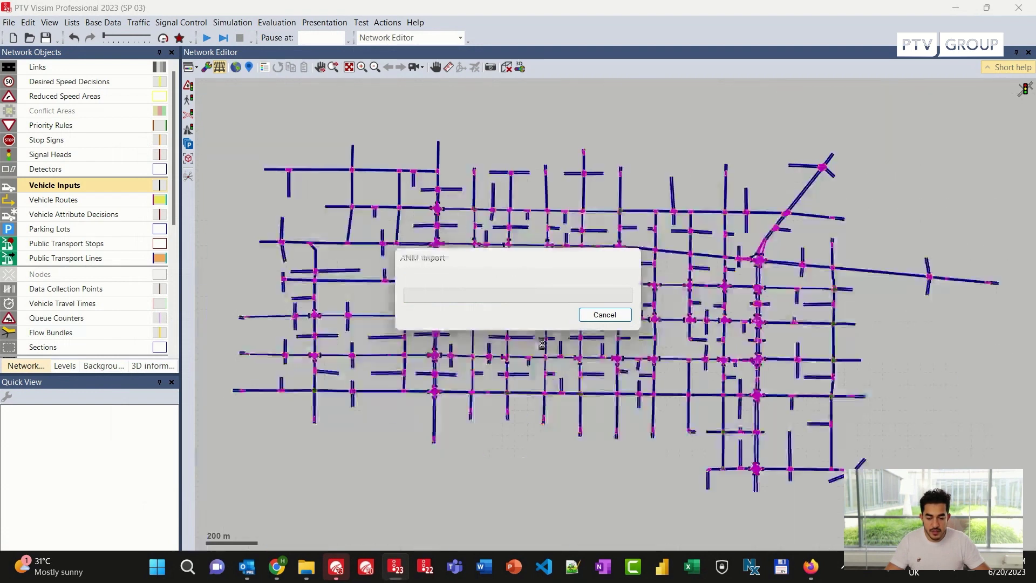
{"action": "left_click", "coordinate": [600, 319]}
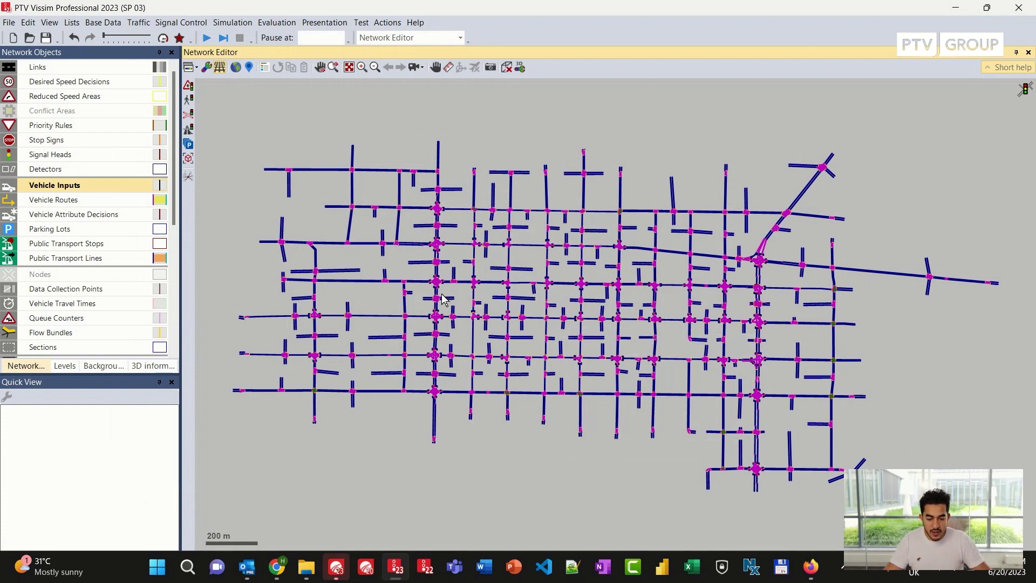
Switch the network links from wireframe centrelines to grey road surfaces with Ctrl+A.
{"action": "scroll", "coordinate": [442, 323], "scroll_direction": "up", "scroll_amount": 8}
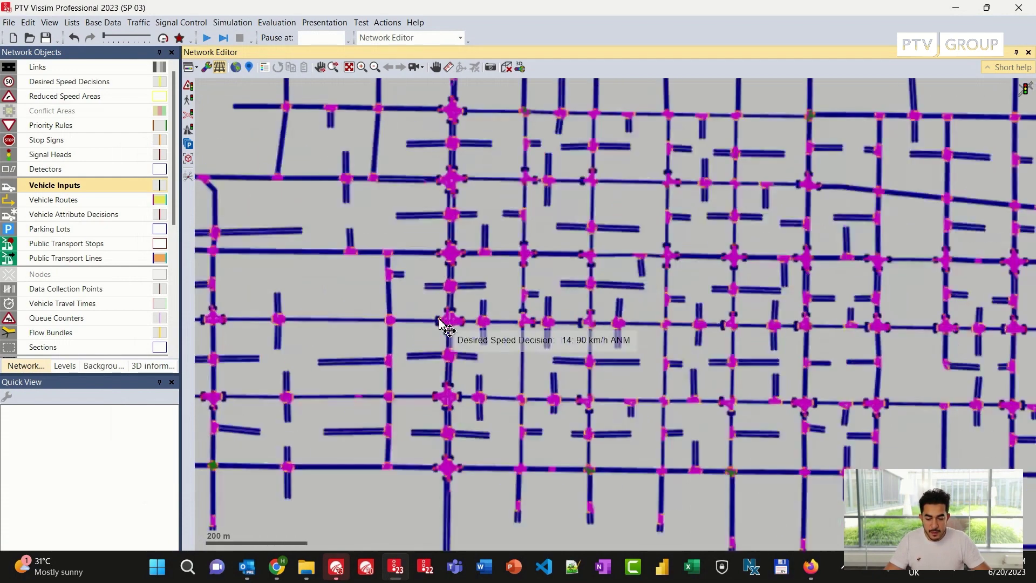
{"action": "scroll", "coordinate": [441, 326], "scroll_direction": "up", "scroll_amount": 3}
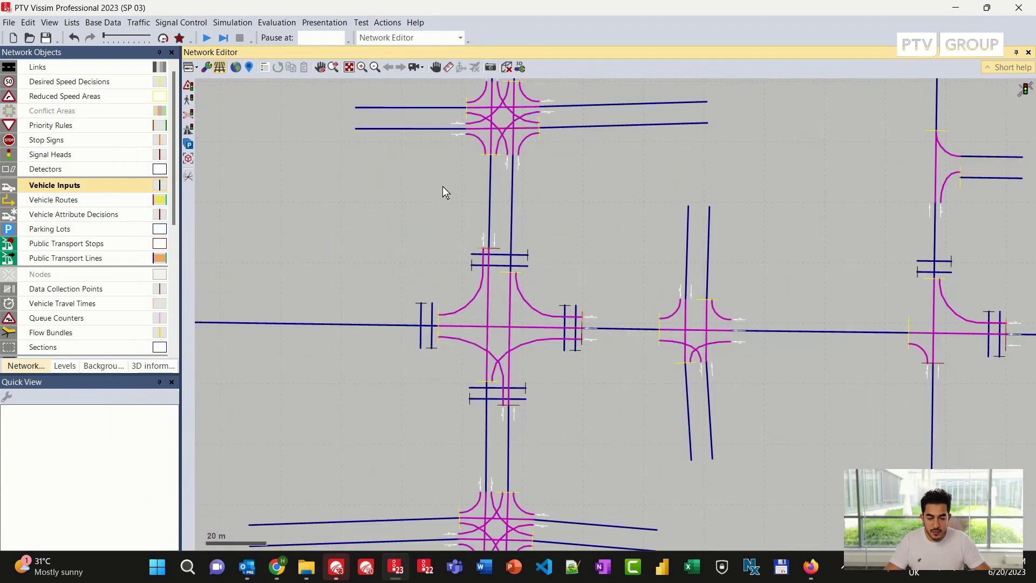
{"action": "left_click_drag", "start_coordinate": [443, 186], "coordinate": [476, 271]}
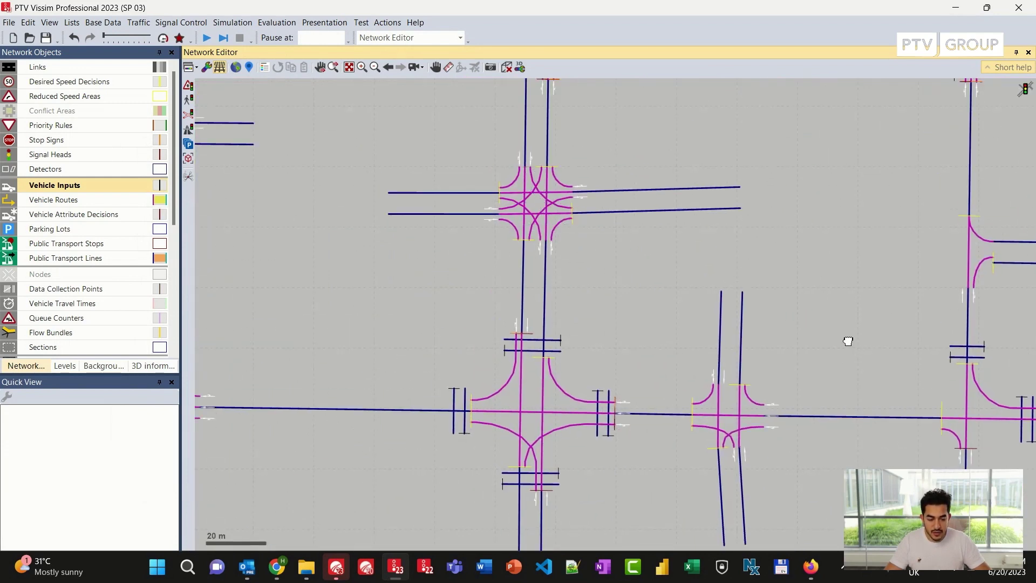
{"action": "left_click_drag", "start_coordinate": [848, 341], "coordinate": [513, 293]}
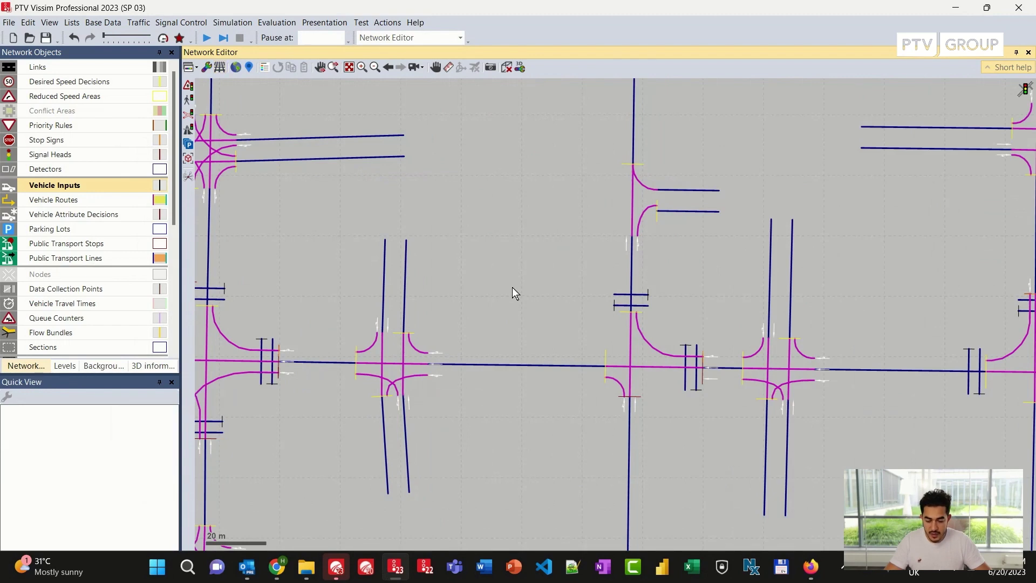
{"action": "key", "text": "ctrl+a"}
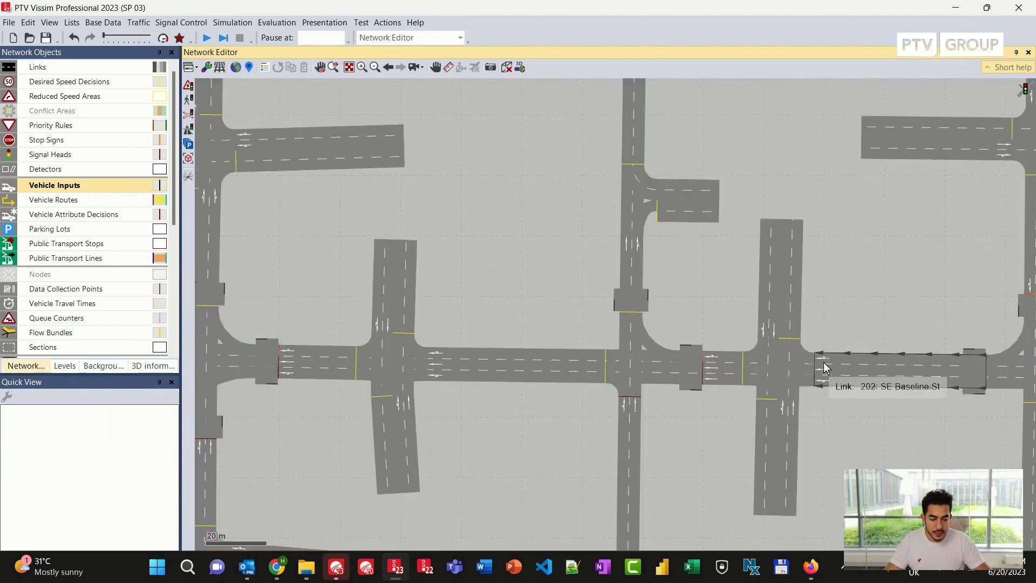
Zoom into an intersection and inspect crosswalk links 954, 953 and 952.
{"action": "scroll", "coordinate": [364, 330], "scroll_direction": "down", "scroll_amount": 3}
{"action": "scroll", "coordinate": [364, 329], "scroll_direction": "down", "scroll_amount": 2}
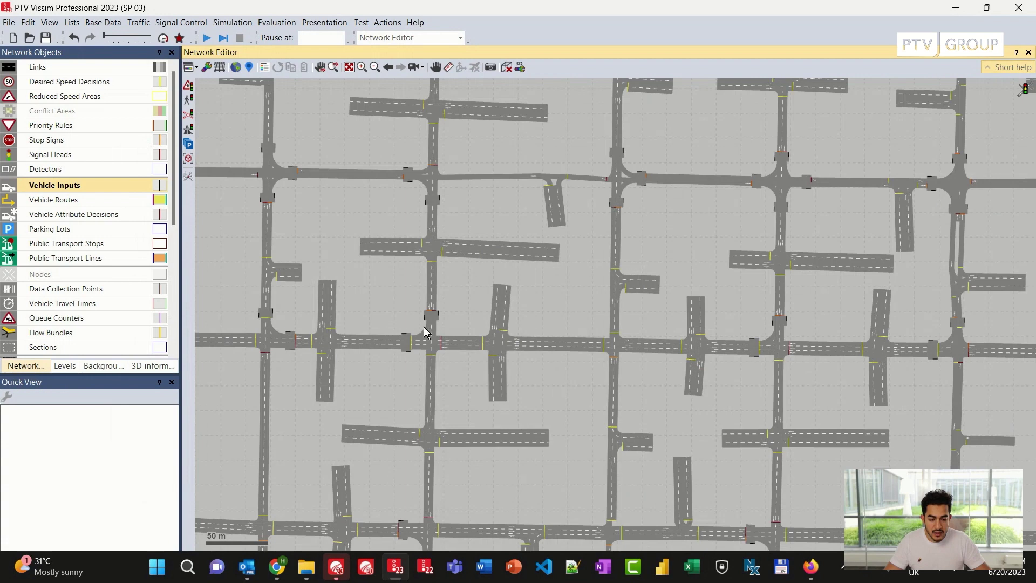
{"action": "scroll", "coordinate": [482, 342], "scroll_direction": "up", "scroll_amount": 4}
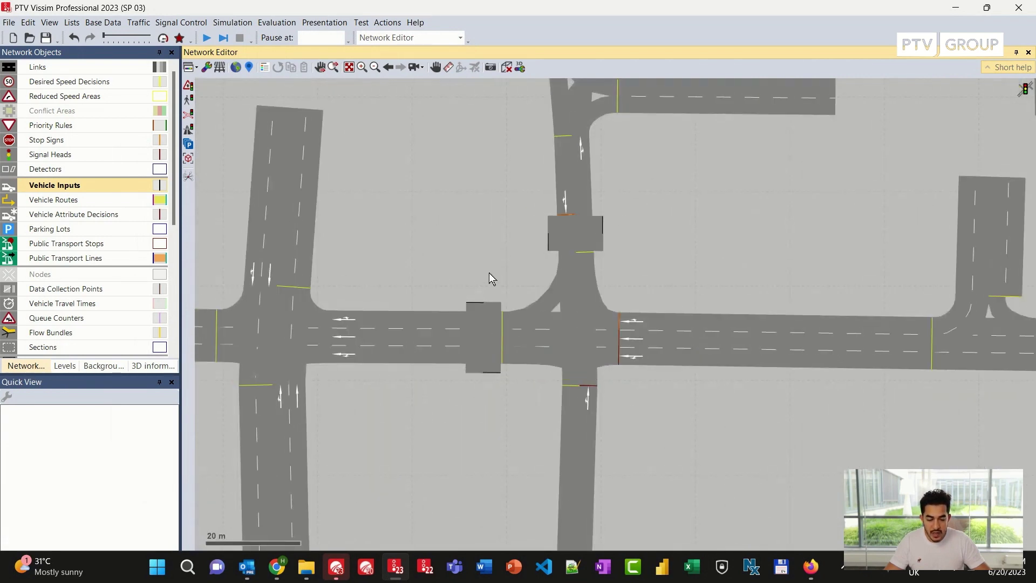
{"action": "left_click_drag", "start_coordinate": [489, 273], "coordinate": [448, 277]}
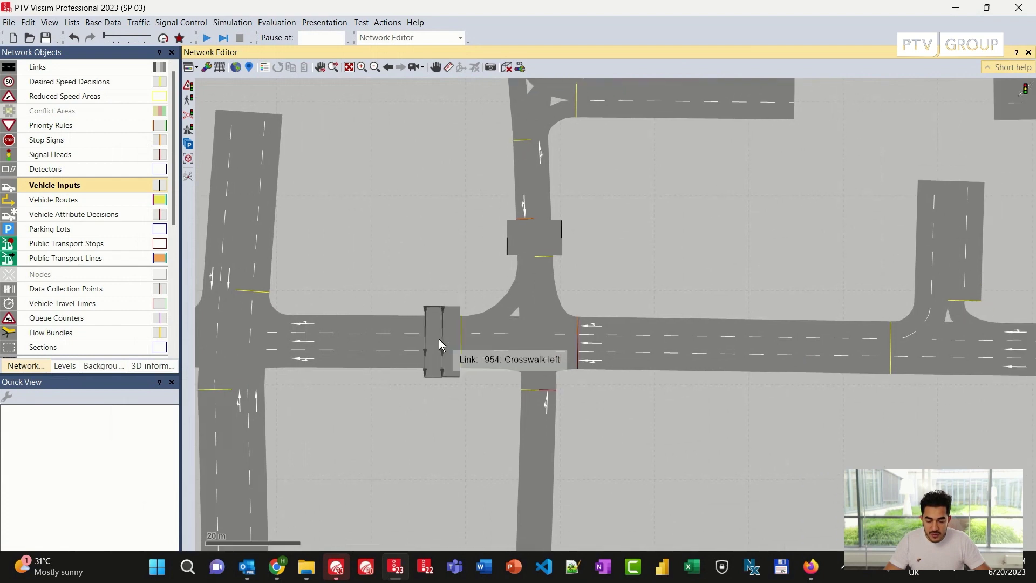
{"action": "left_click", "coordinate": [436, 339]}
{"action": "left_click", "coordinate": [468, 267]}
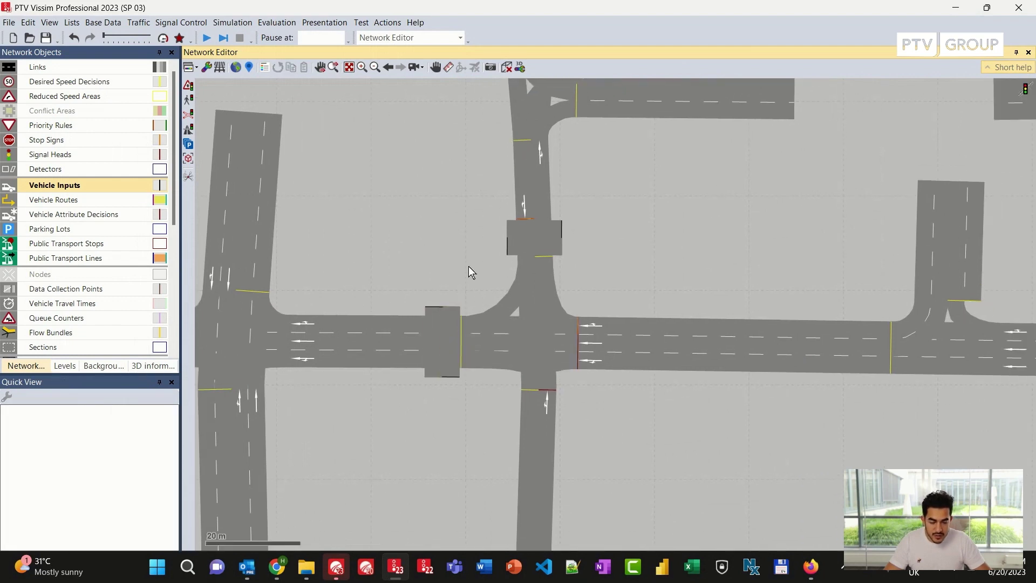
{"action": "left_click", "coordinate": [523, 235]}
{"action": "left_click", "coordinate": [527, 227]}
{"action": "left_click", "coordinate": [664, 263]}
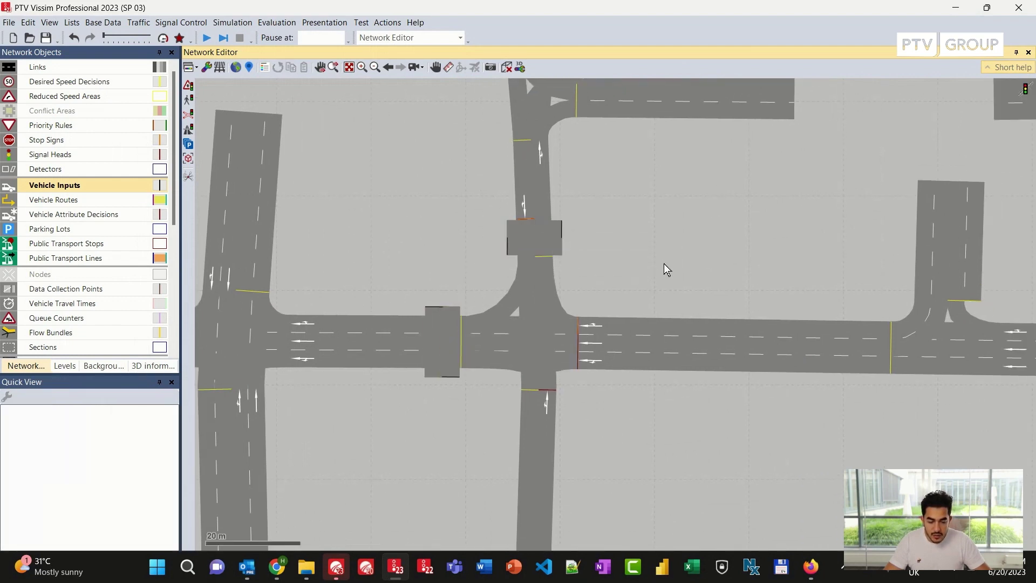
Inspect the attributes of Signal Head 71, then deselect it.
{"action": "left_click", "coordinate": [583, 338]}
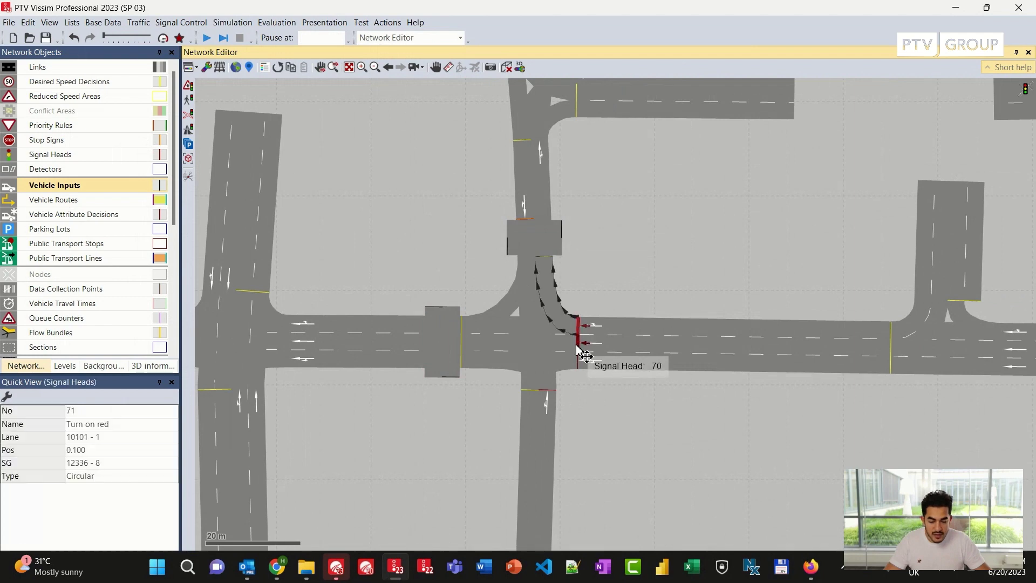
{"action": "left_click", "coordinate": [692, 404]}
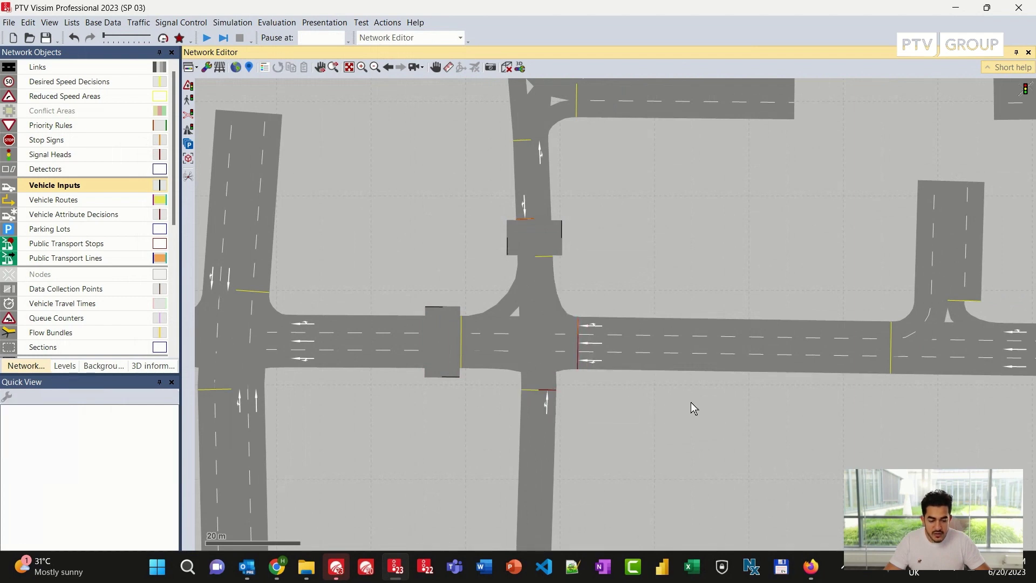
{"action": "scroll", "coordinate": [691, 403], "scroll_direction": "down", "scroll_amount": 3}
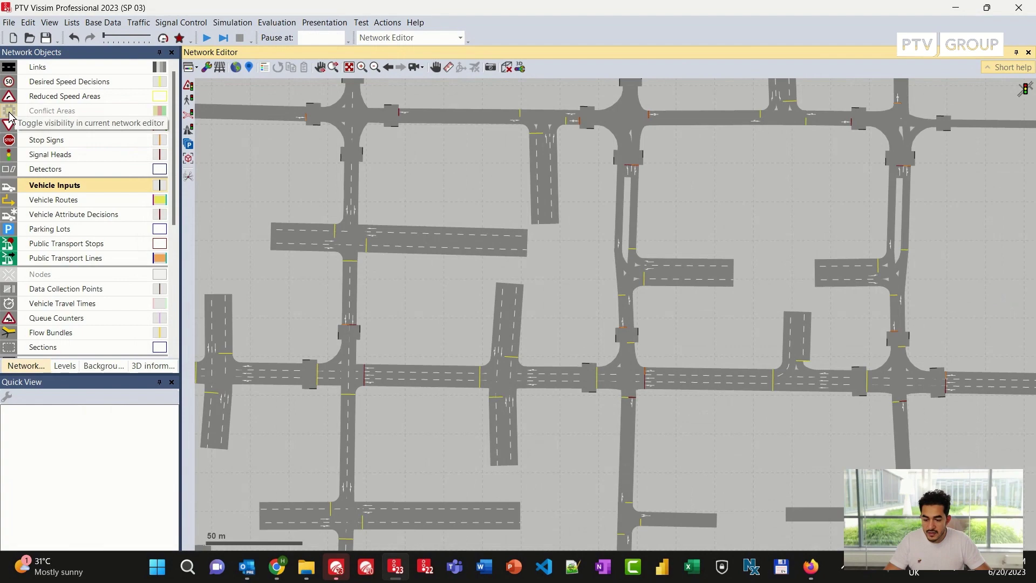
Show the conflict areas, check them at the diagonal-road intersection, then hide them again.
{"action": "left_click", "coordinate": [9, 114]}
{"action": "scroll", "coordinate": [499, 345], "scroll_direction": "down", "scroll_amount": 2}
{"action": "scroll", "coordinate": [498, 349], "scroll_direction": "down", "scroll_amount": 1}
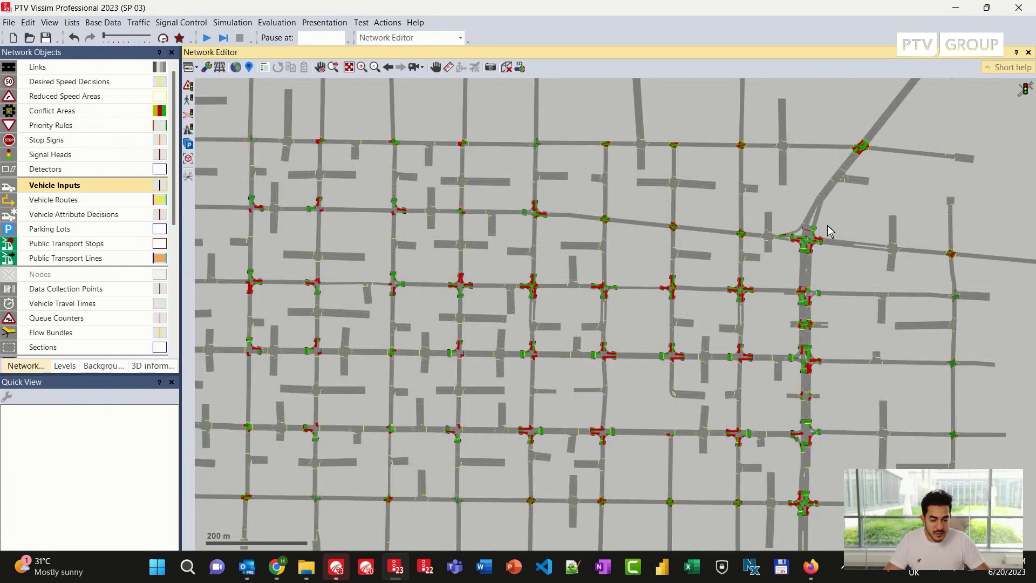
{"action": "scroll", "coordinate": [831, 229], "scroll_direction": "up", "scroll_amount": 7}
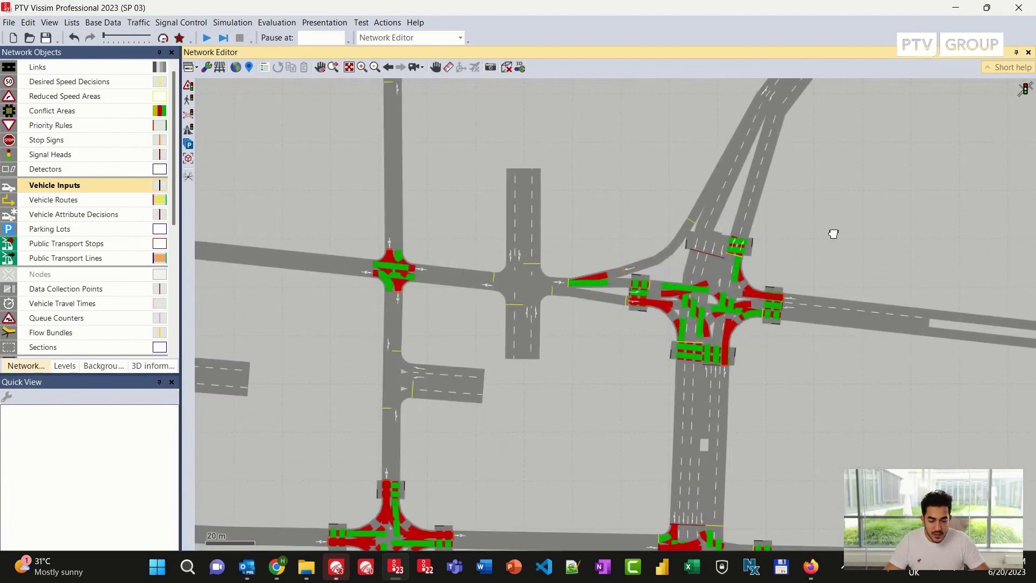
{"action": "left_click_drag", "start_coordinate": [834, 233], "coordinate": [582, 324]}
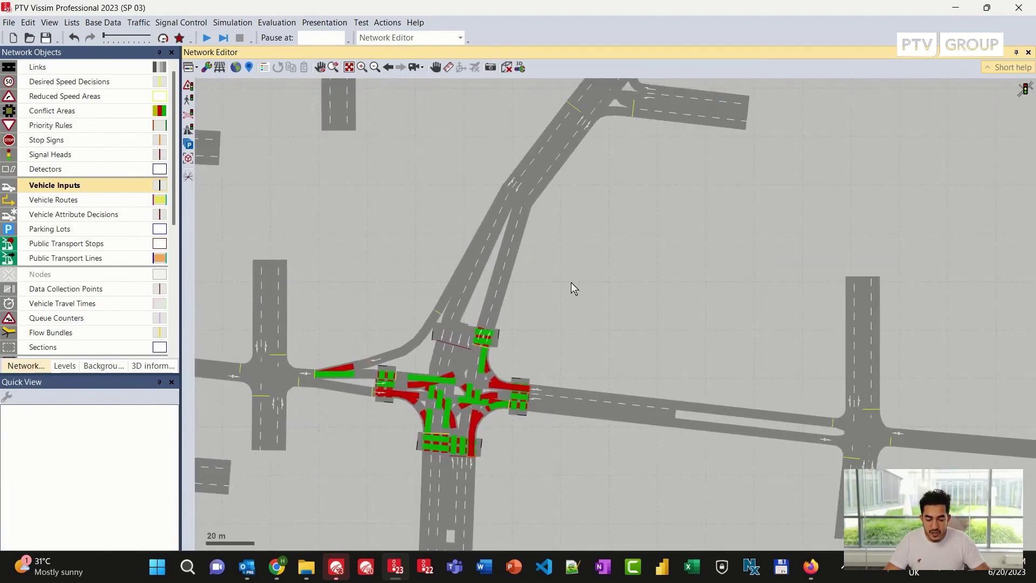
{"action": "left_click", "coordinate": [10, 111]}
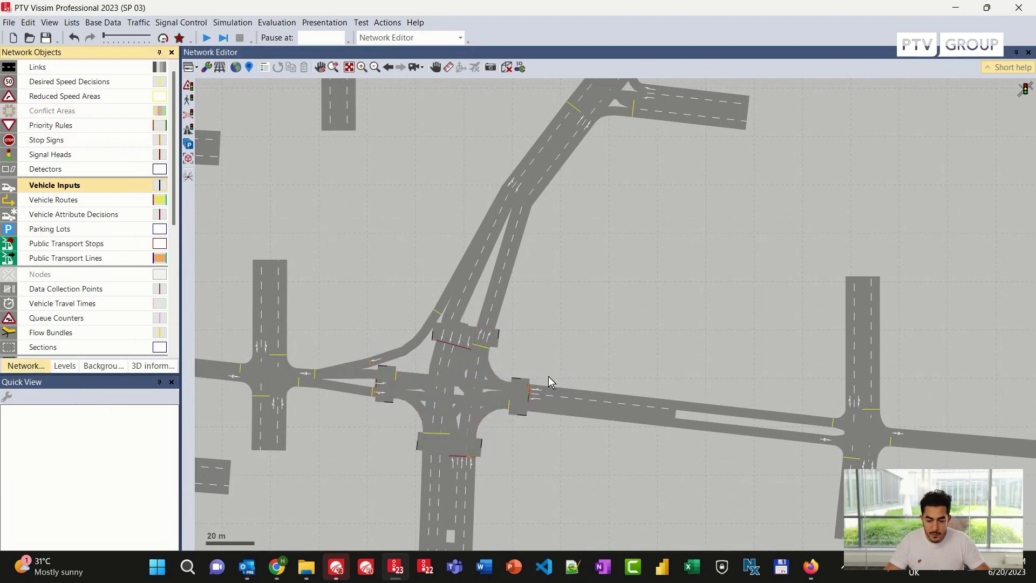
Zoom in and inspect connector link 10047 at the intersection.
{"action": "scroll", "coordinate": [549, 377], "scroll_direction": "up", "scroll_amount": 3}
{"action": "scroll", "coordinate": [542, 402], "scroll_direction": "up", "scroll_amount": 2}
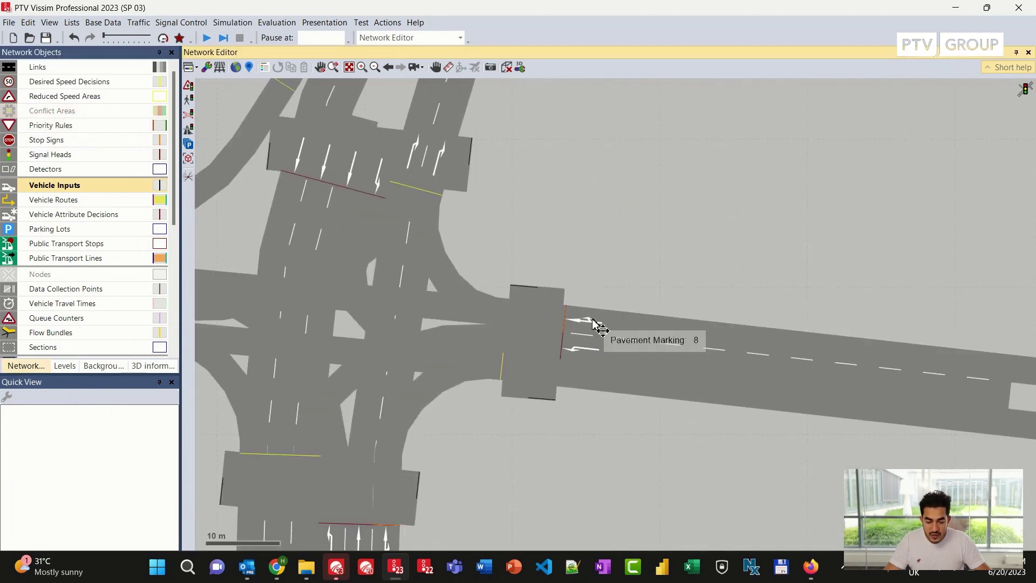
{"action": "left_click_drag", "start_coordinate": [426, 434], "coordinate": [613, 294]}
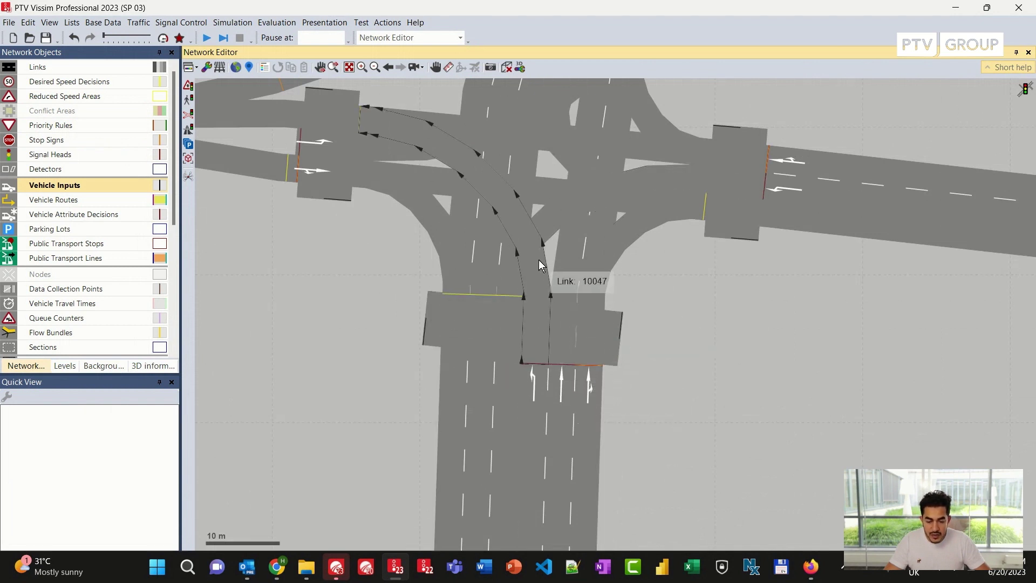
{"action": "left_click", "coordinate": [538, 260]}
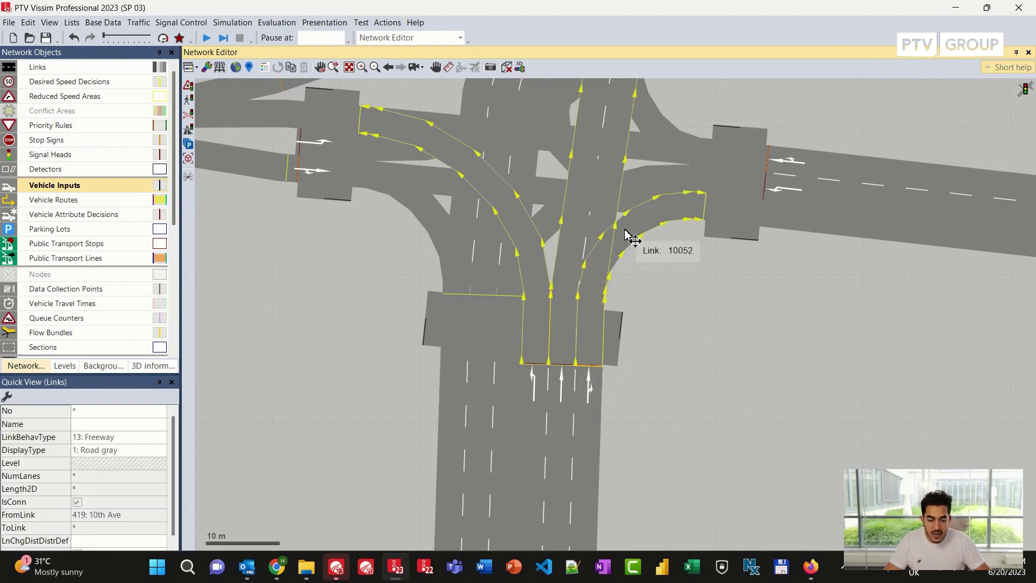
{"action": "left_click", "coordinate": [666, 273]}
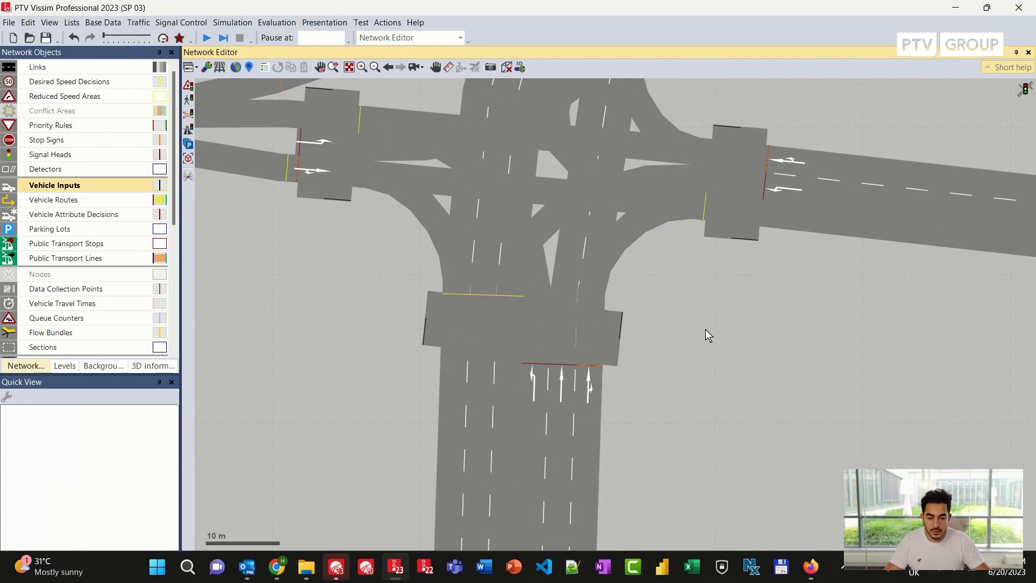
Make Vehicle Routes (Static) the active object type, recentre the whole network, then switch to Visum.
{"action": "scroll", "coordinate": [708, 335], "scroll_direction": "down", "scroll_amount": 3}
{"action": "scroll", "coordinate": [708, 331], "scroll_direction": "down", "scroll_amount": 10}
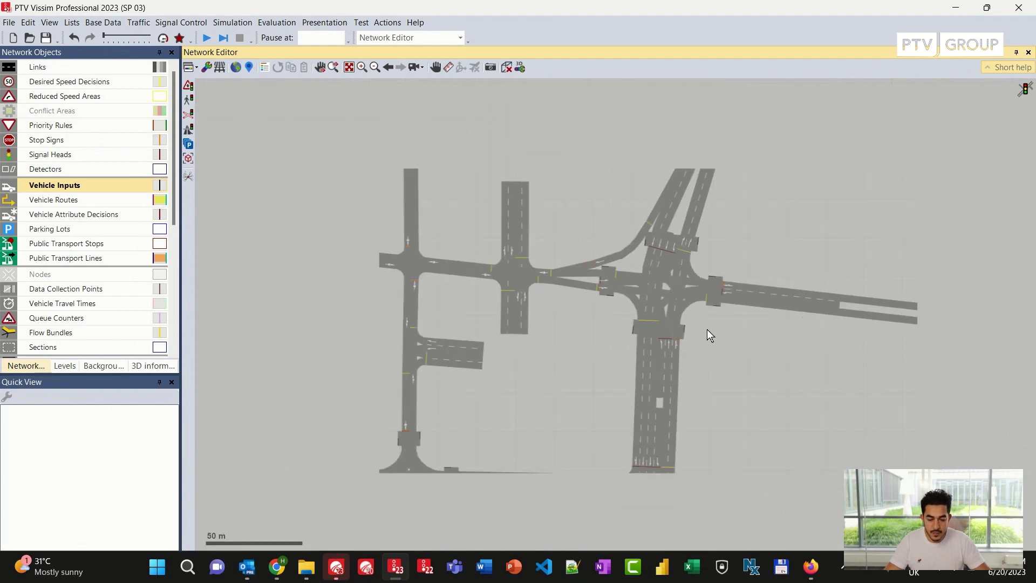
{"action": "scroll", "coordinate": [553, 404], "scroll_direction": "up", "scroll_amount": 5}
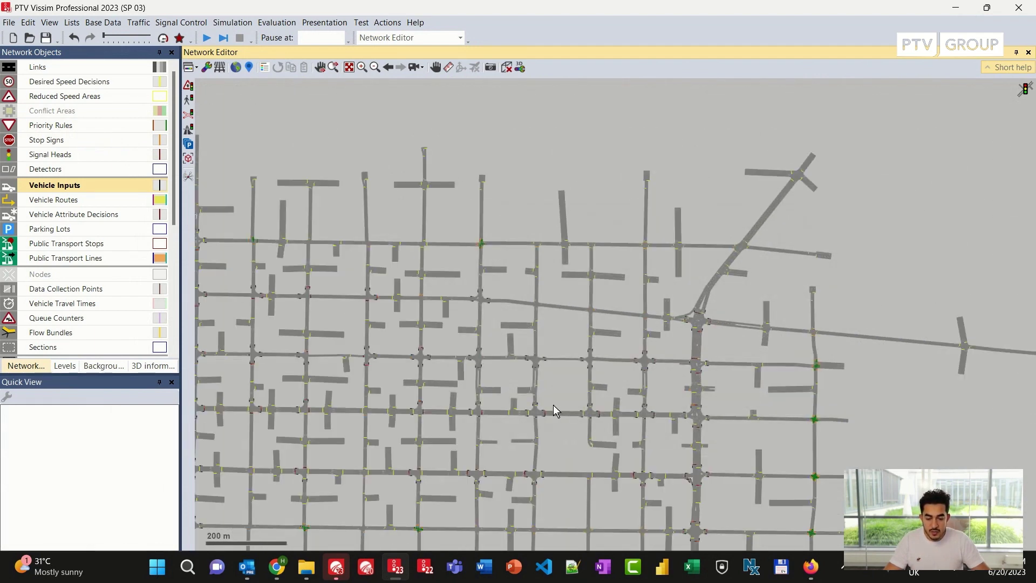
{"action": "left_click", "coordinate": [105, 199]}
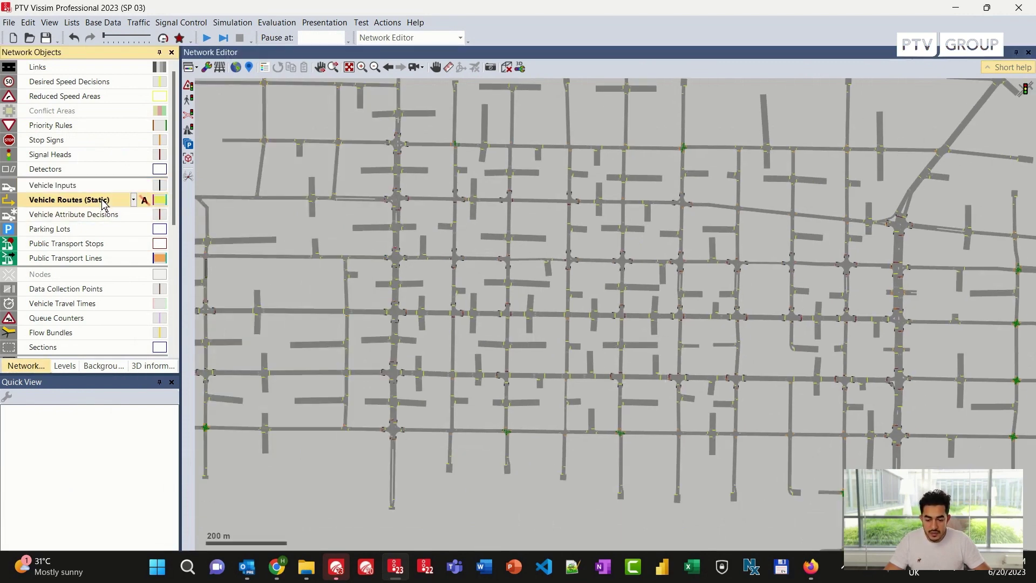
{"action": "left_click_drag", "start_coordinate": [342, 393], "coordinate": [648, 382]}
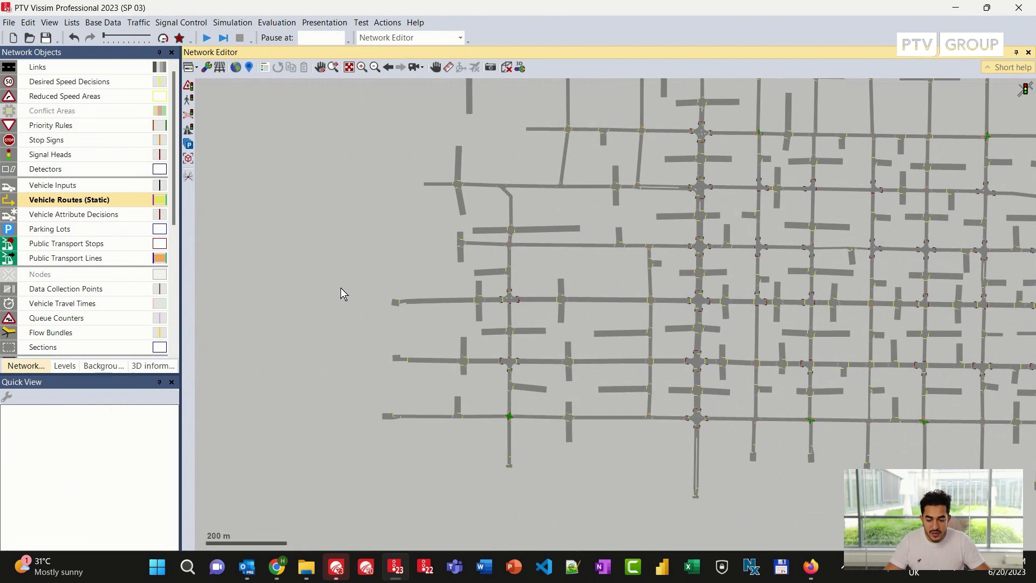
{"action": "scroll", "coordinate": [755, 310], "scroll_direction": "down", "scroll_amount": 3}
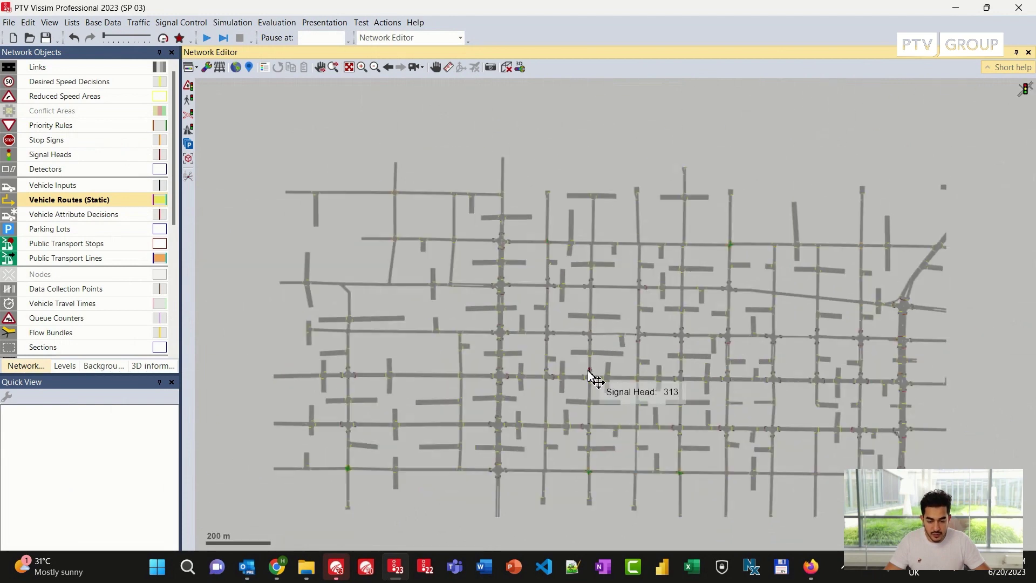
{"action": "left_click_drag", "start_coordinate": [695, 374], "coordinate": [597, 322]}
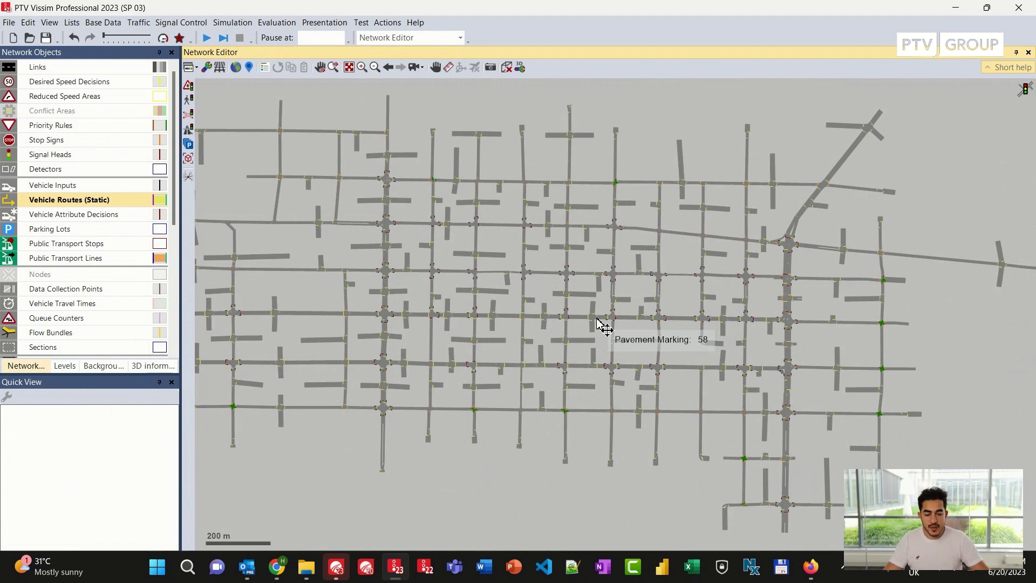
{"action": "left_click", "coordinate": [335, 566]}
Try the ANM network export, check its path, cancel it, and reopen File > Export.
{"action": "left_click", "coordinate": [18, 28]}
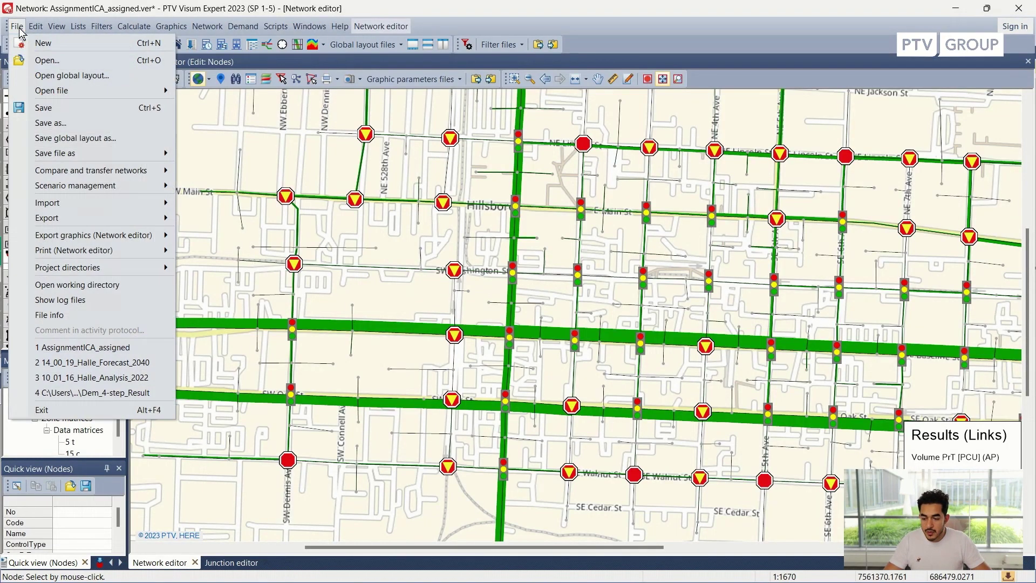
{"action": "mouse_move", "coordinate": [138, 219]}
{"action": "left_click", "coordinate": [276, 258]}
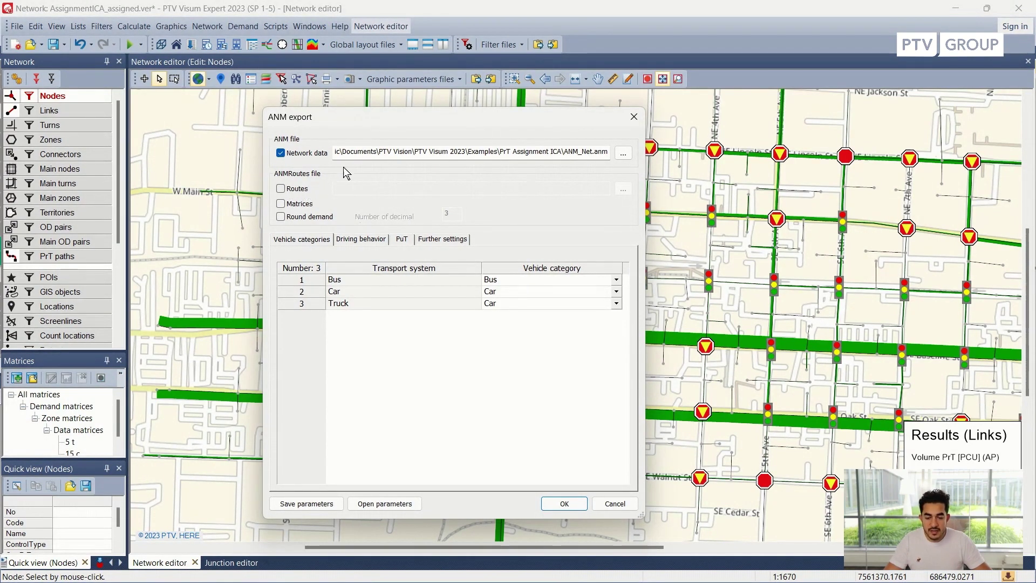
{"action": "left_click_drag", "start_coordinate": [385, 152], "coordinate": [694, 159]}
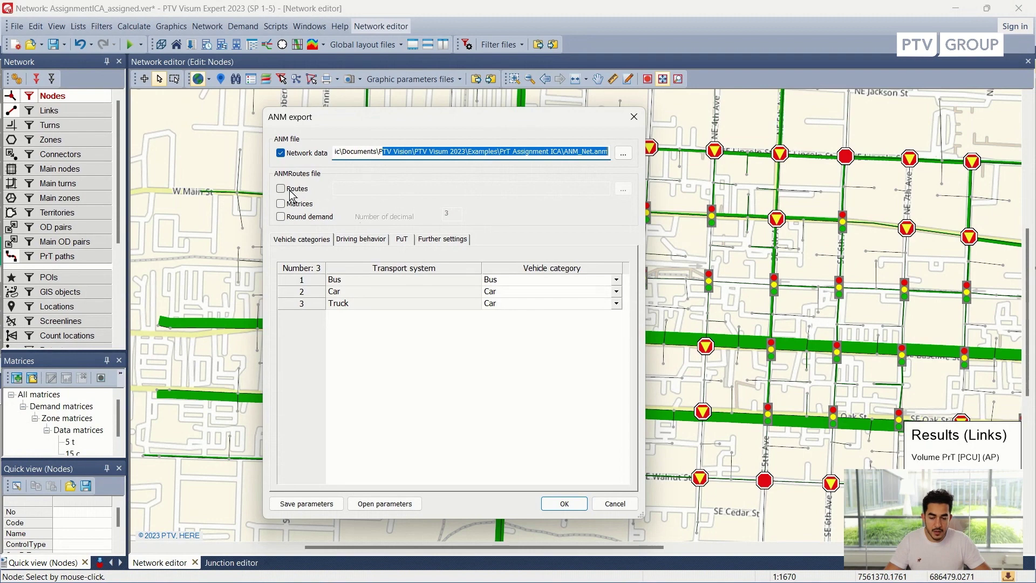
{"action": "left_click", "coordinate": [614, 503]}
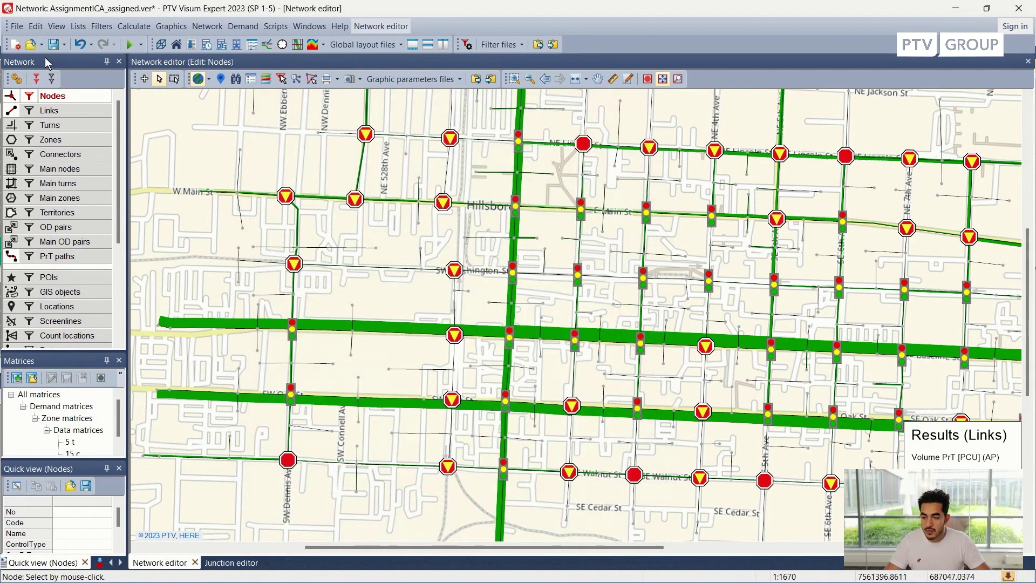
{"action": "left_click", "coordinate": [17, 26]}
{"action": "mouse_move", "coordinate": [123, 221]}
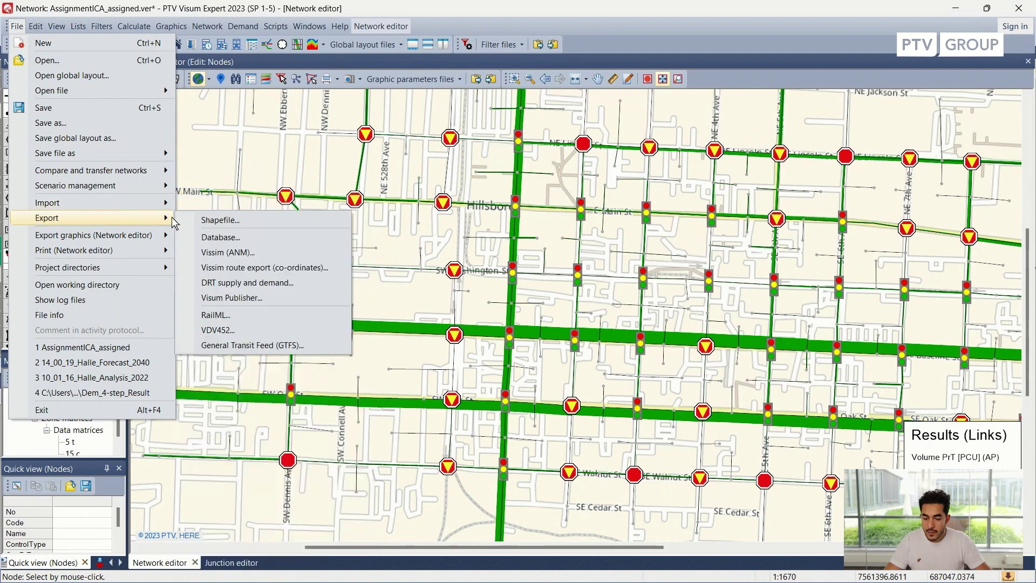
Open the Vissim route export (co-ordinates) settings and check the ANM_Routes.rcf path and truck option.
{"action": "left_click", "coordinate": [325, 269]}
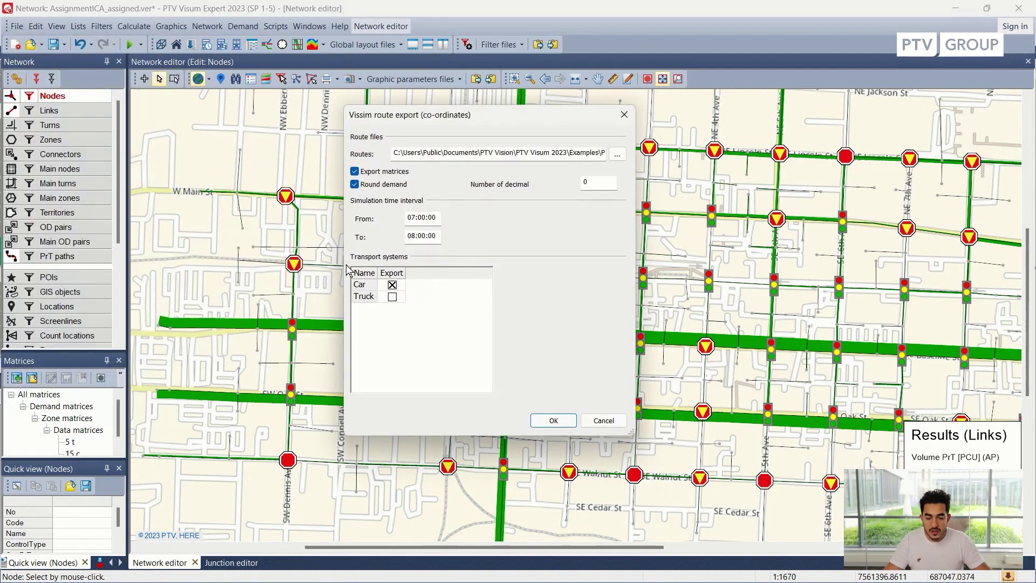
{"action": "left_click_drag", "start_coordinate": [448, 131], "coordinate": [438, 136]}
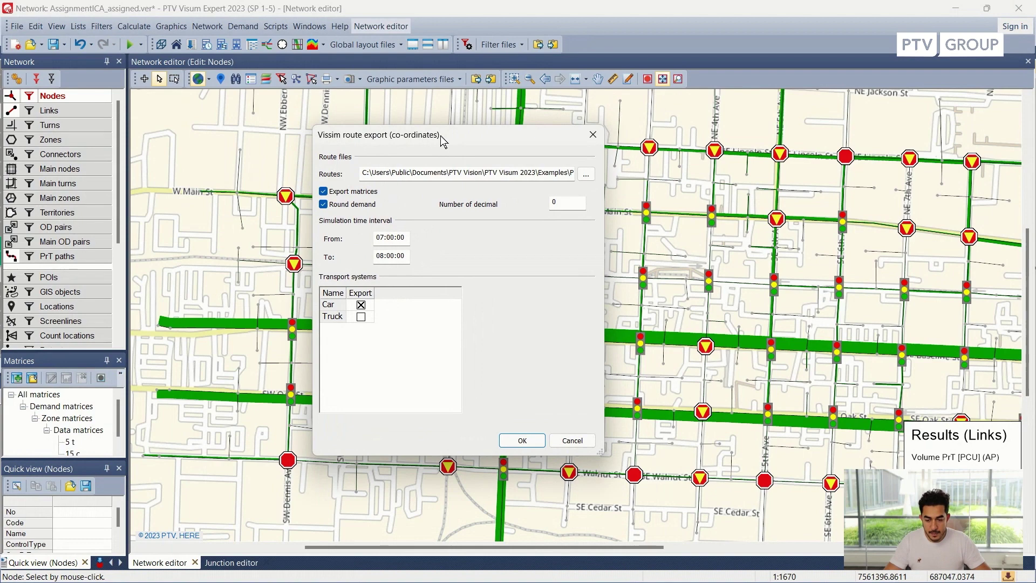
{"action": "left_click_drag", "start_coordinate": [450, 172], "coordinate": [743, 183]}
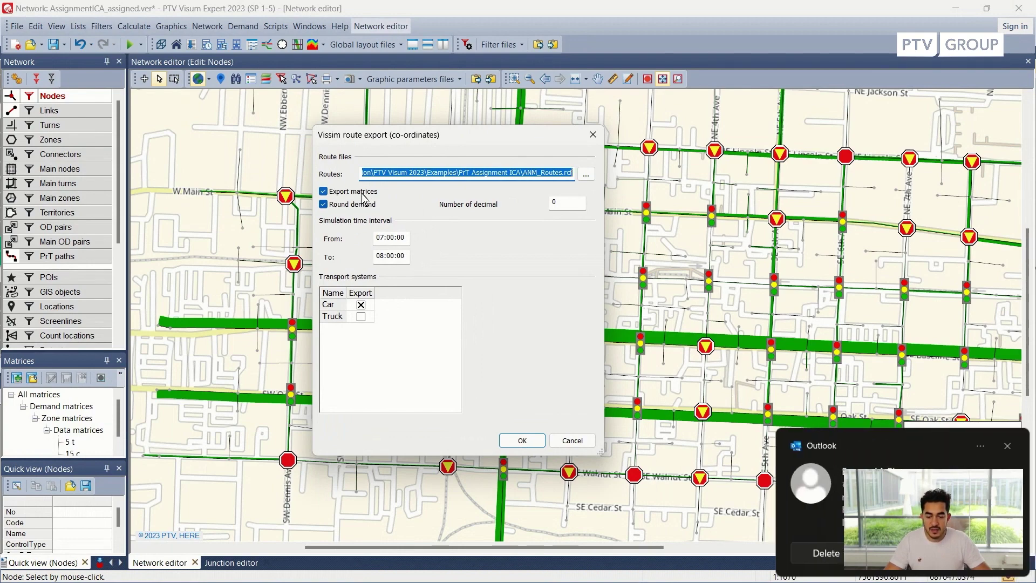
{"action": "left_click", "coordinate": [1007, 445]}
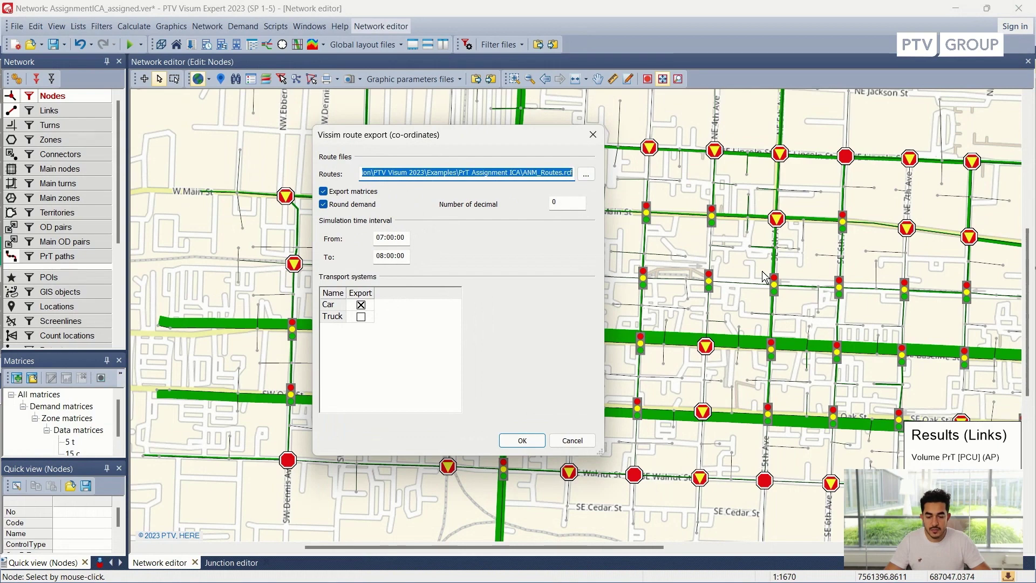
{"action": "left_click", "coordinate": [333, 318]}
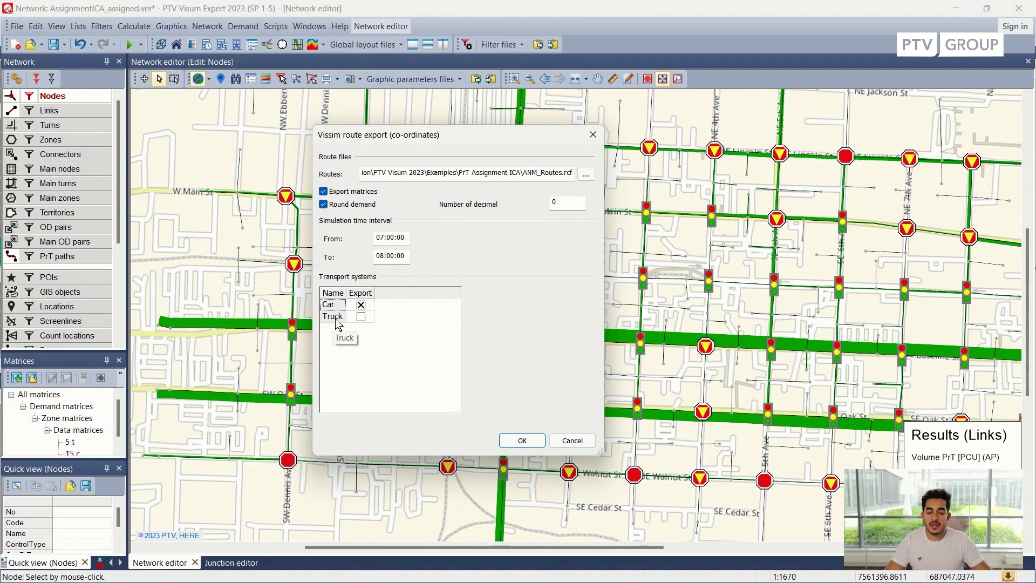
{"action": "left_click", "coordinate": [361, 318]}
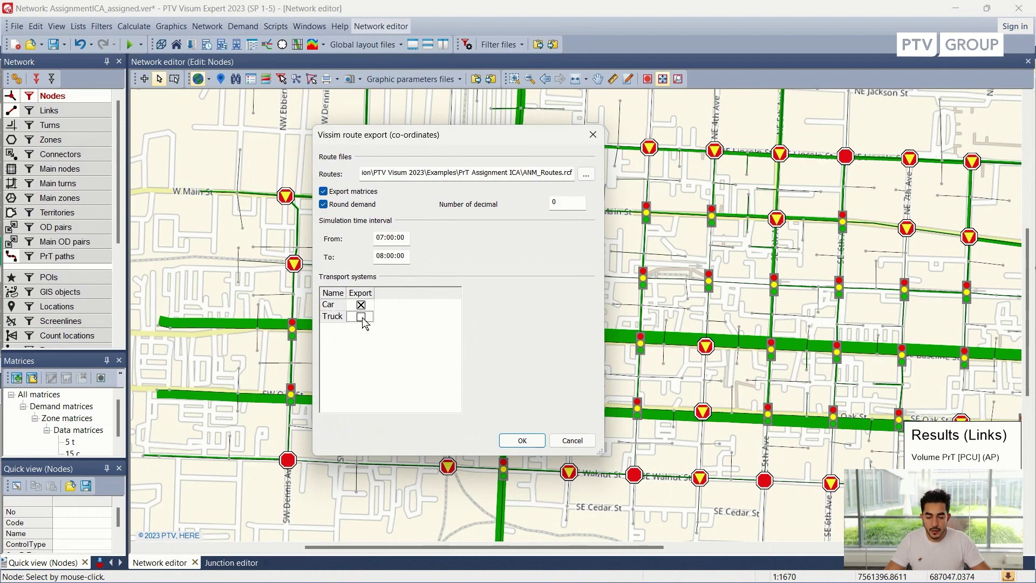
Set the interval to 07:00:00–08:00:00, export, overwrite ANM_Routes.rcf, and switch to Vissim.
{"action": "left_click", "coordinate": [383, 238]}
{"action": "left_click_drag", "start_coordinate": [380, 258], "coordinate": [426, 256]}
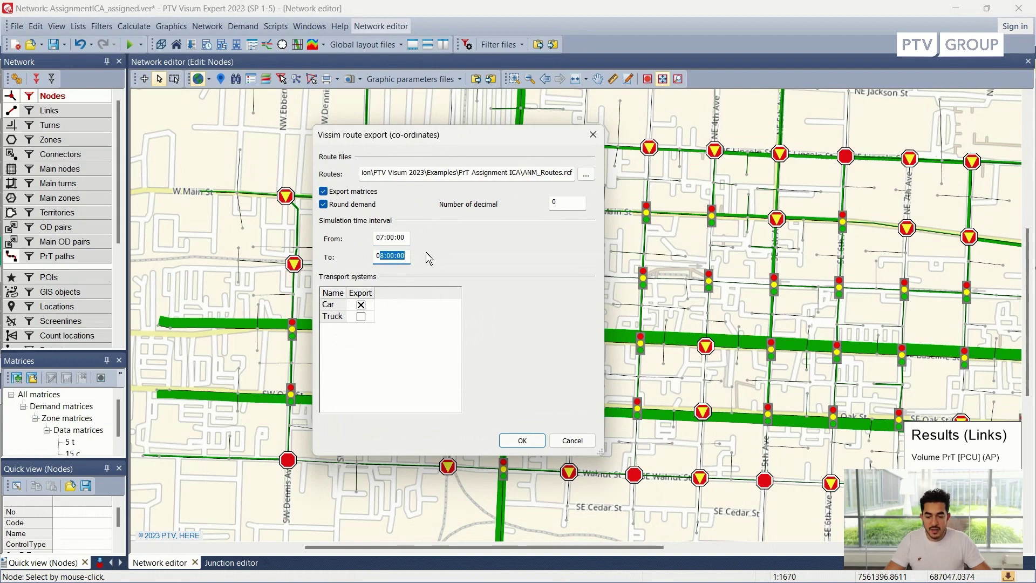
{"action": "left_click", "coordinate": [402, 255]}
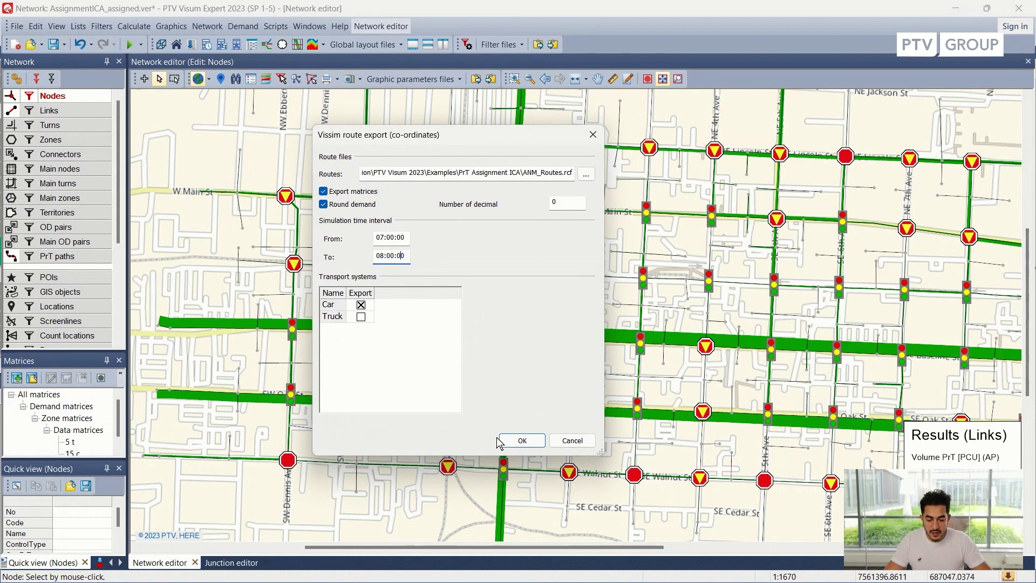
{"action": "left_click", "coordinate": [526, 441]}
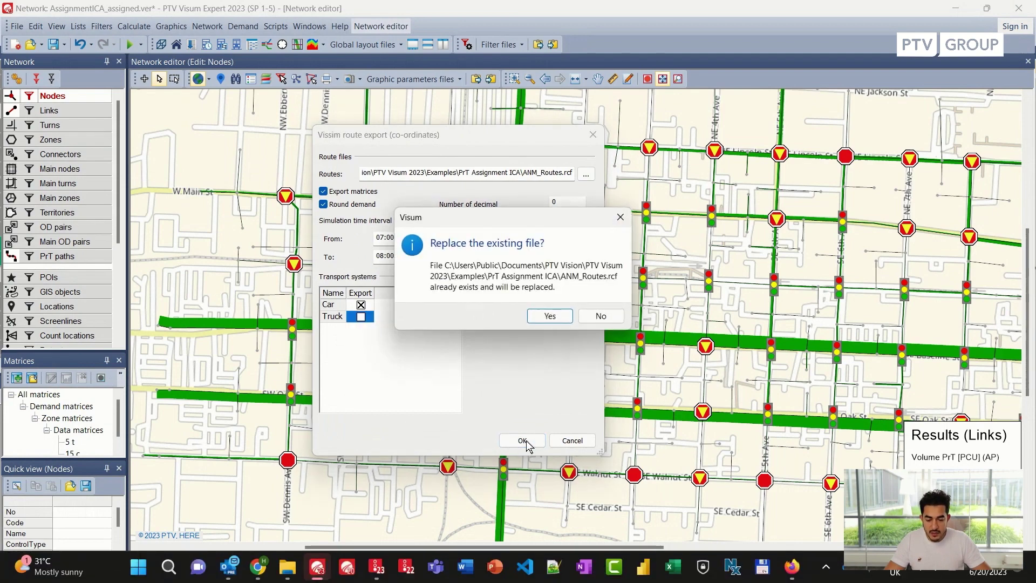
{"action": "left_click", "coordinate": [555, 318]}
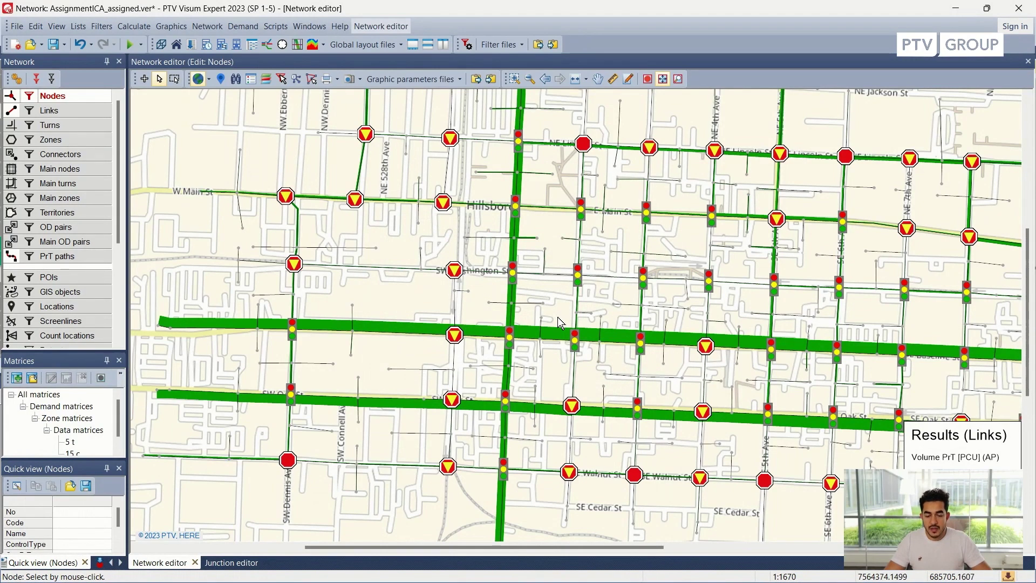
{"action": "left_click_drag", "start_coordinate": [560, 322], "coordinate": [503, 309]}
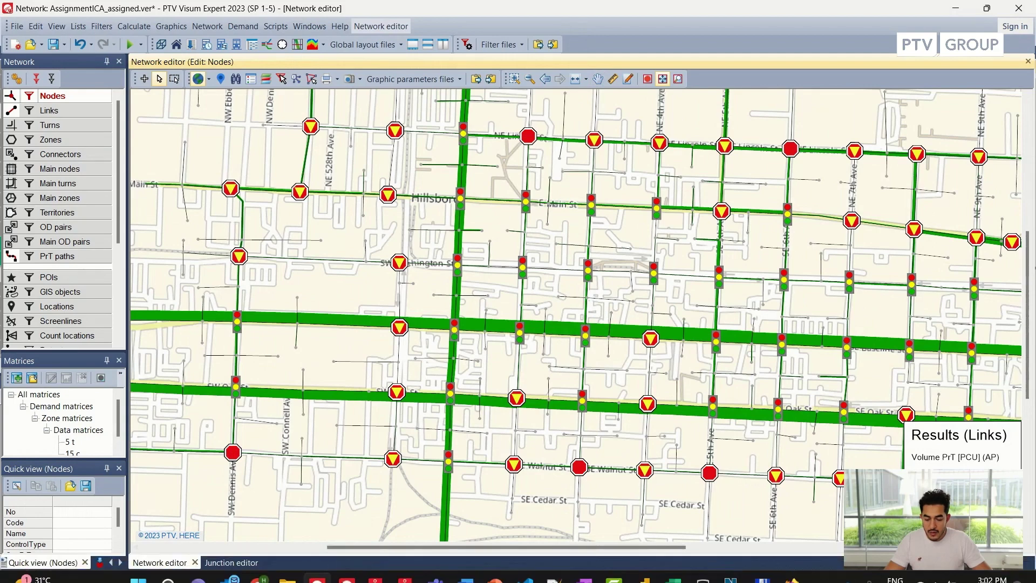
{"action": "left_click", "coordinate": [376, 568]}
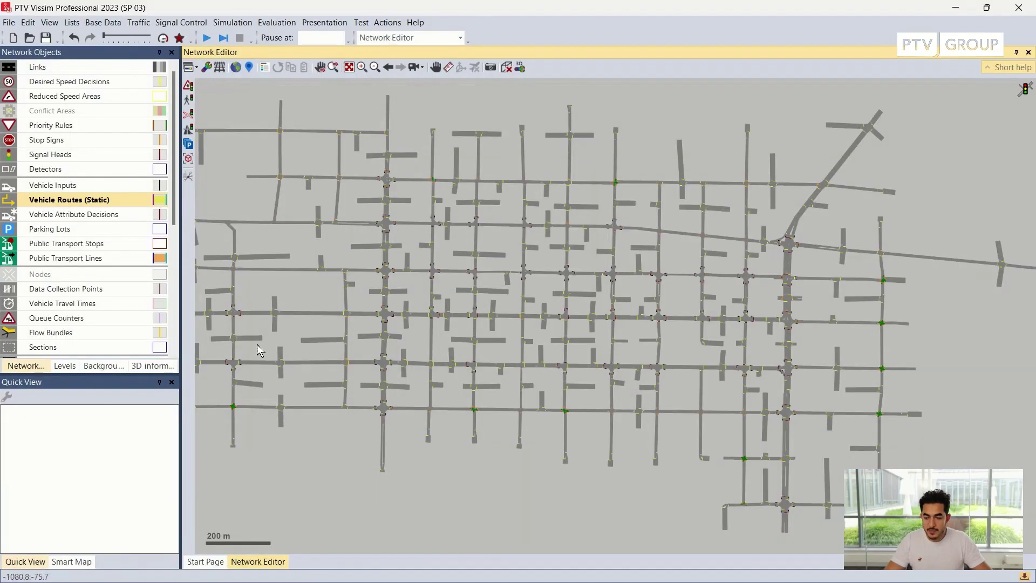
Start a Routes (coordinates) import and open the ANM_Routes.rcf file.
{"action": "left_click", "coordinate": [9, 23]}
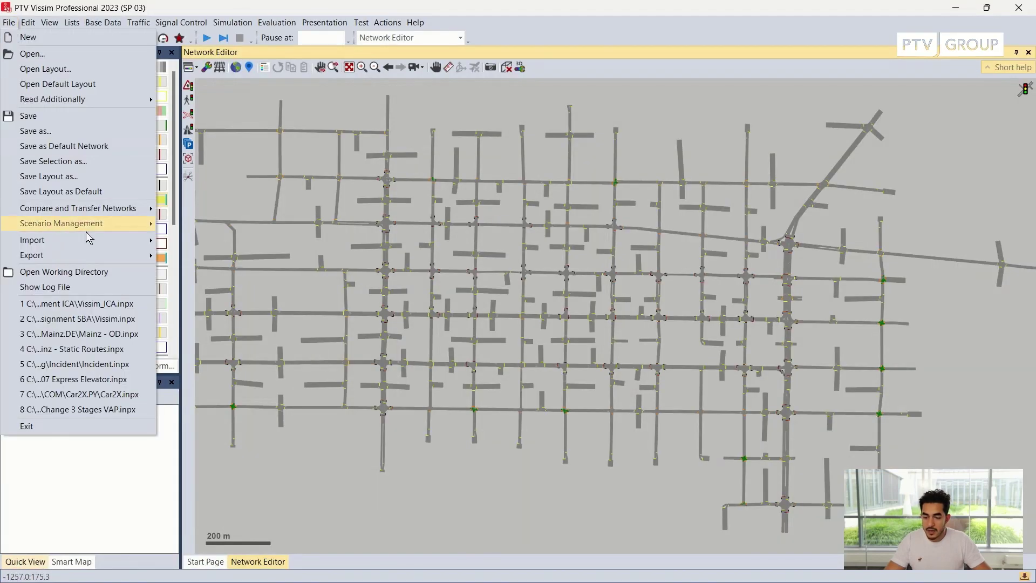
{"action": "mouse_move", "coordinate": [33, 240]}
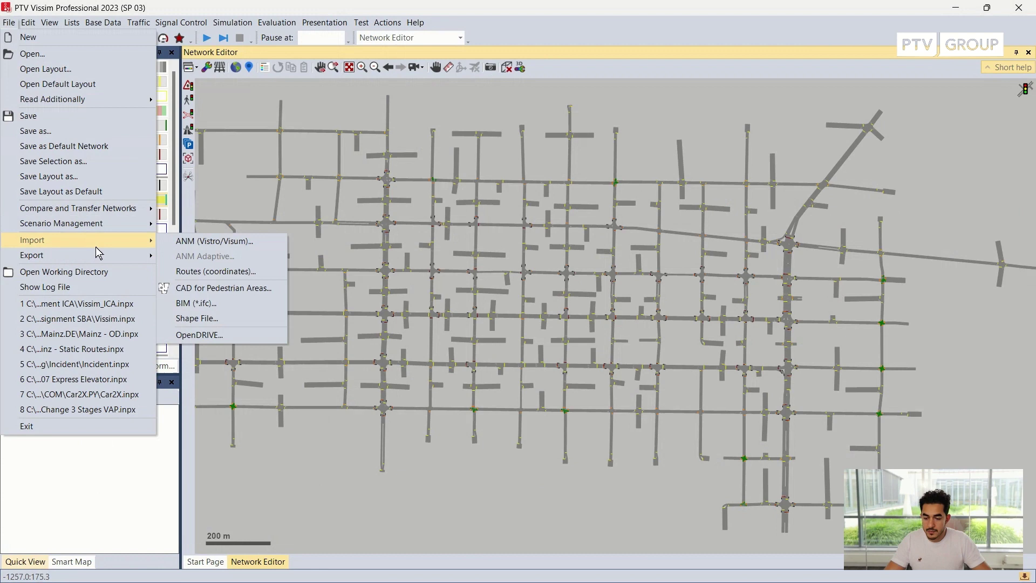
{"action": "left_click", "coordinate": [259, 279]}
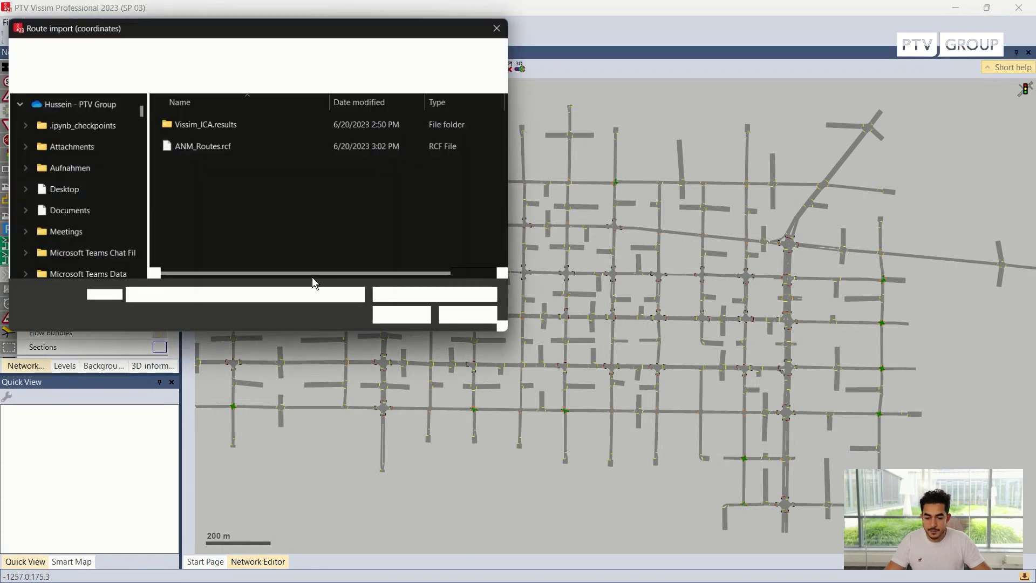
{"action": "left_click", "coordinate": [204, 146]}
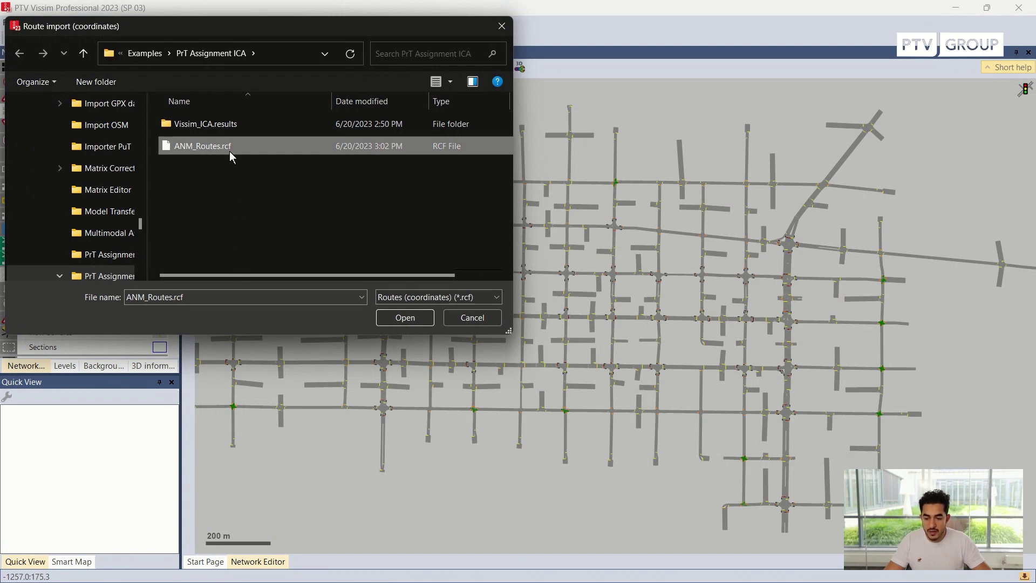
{"action": "left_click", "coordinate": [400, 324]}
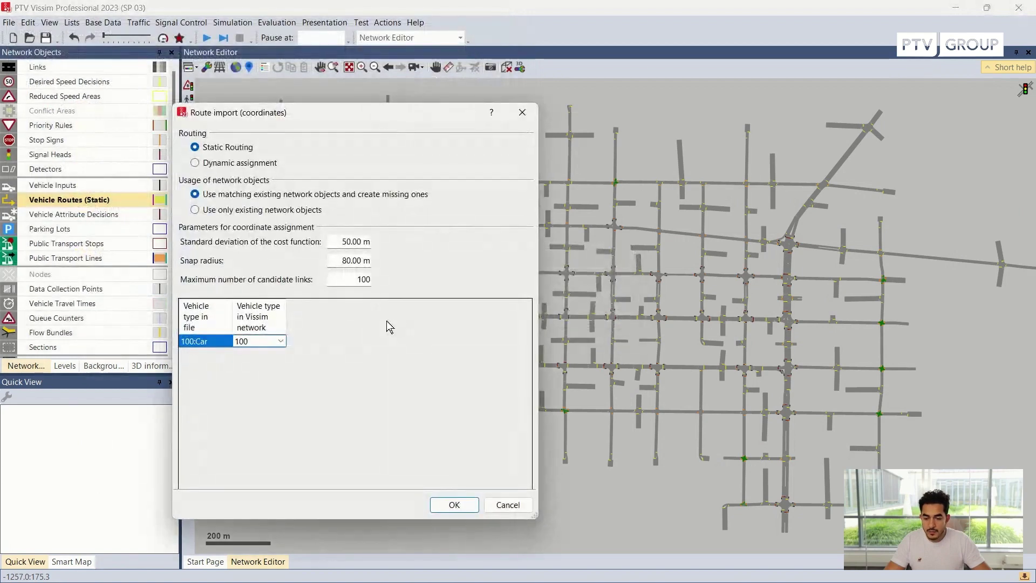
{"action": "left_click_drag", "start_coordinate": [297, 119], "coordinate": [448, 106]}
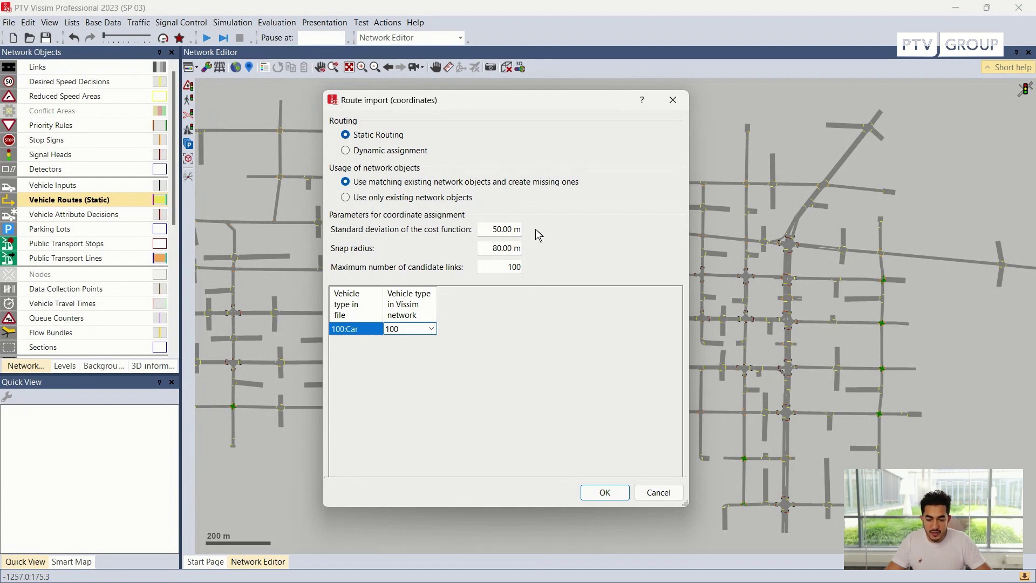
Keep Static Routing and the snap settings, map Car to vehicle type 100, and run the import.
{"action": "left_click_drag", "start_coordinate": [485, 250], "coordinate": [539, 247]}
{"action": "key", "text": "Tab"}
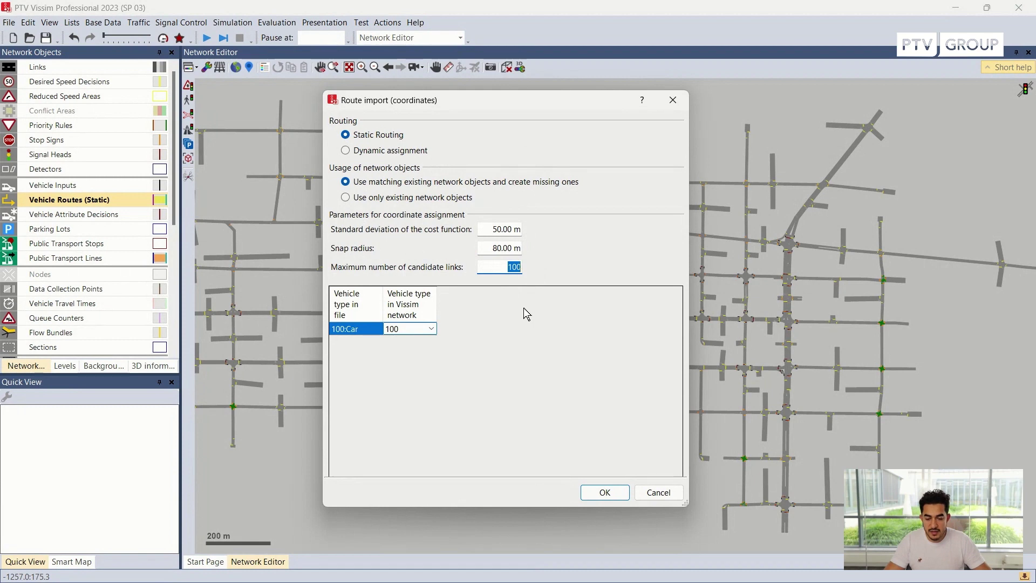
{"action": "left_click", "coordinate": [492, 250]}
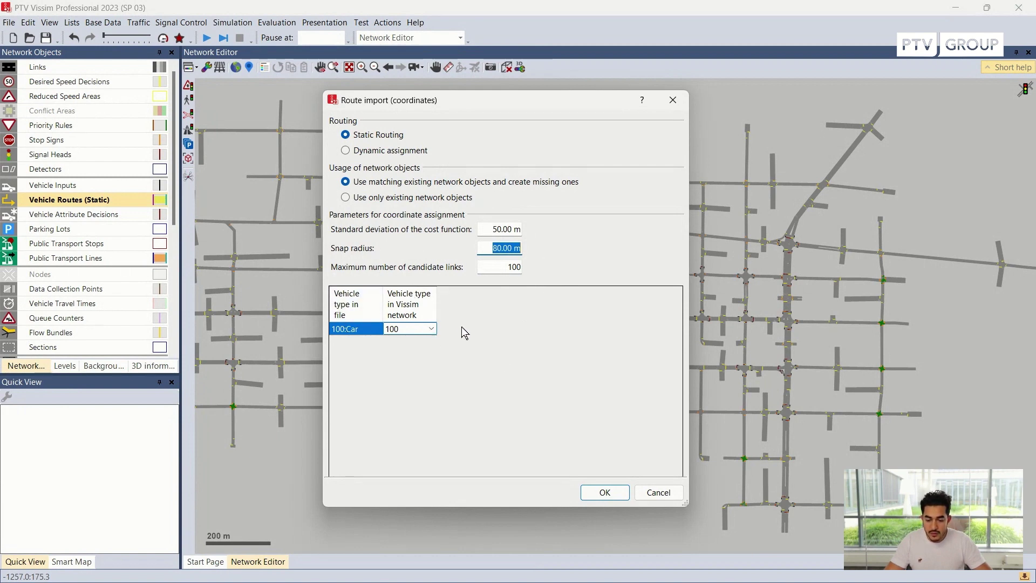
{"action": "left_click", "coordinate": [432, 330]}
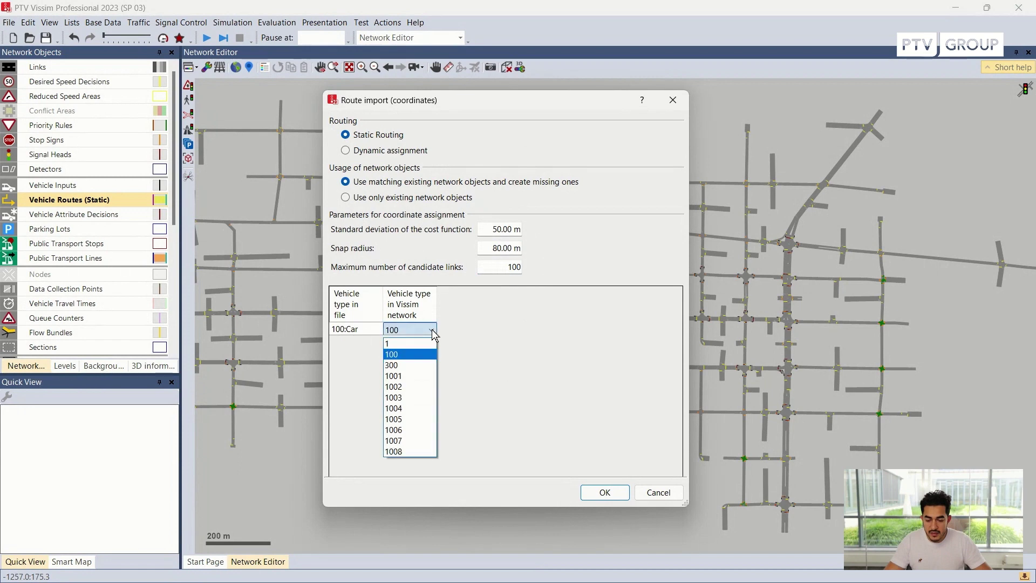
{"action": "left_click", "coordinate": [410, 356]}
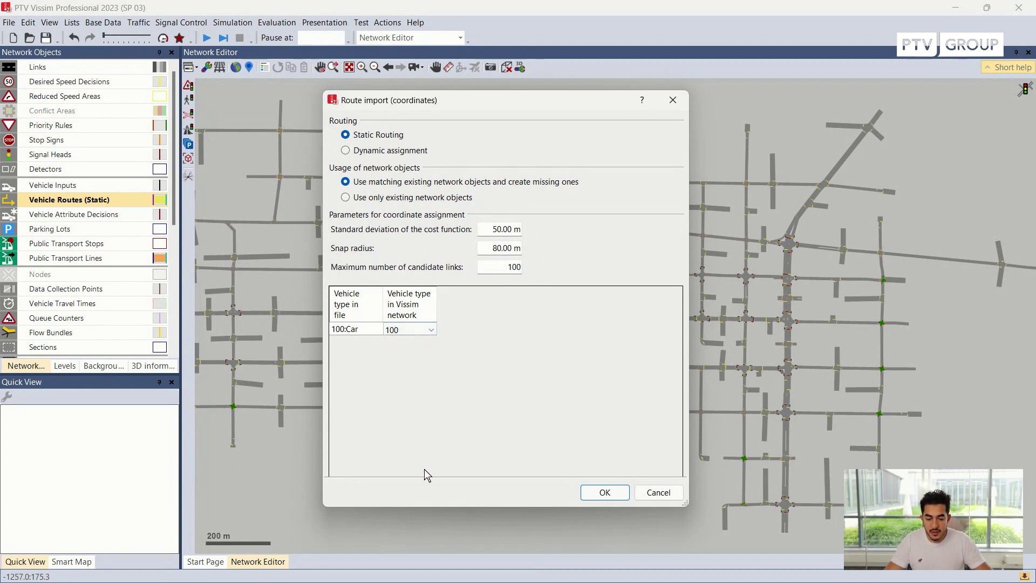
{"action": "left_click", "coordinate": [615, 493]}
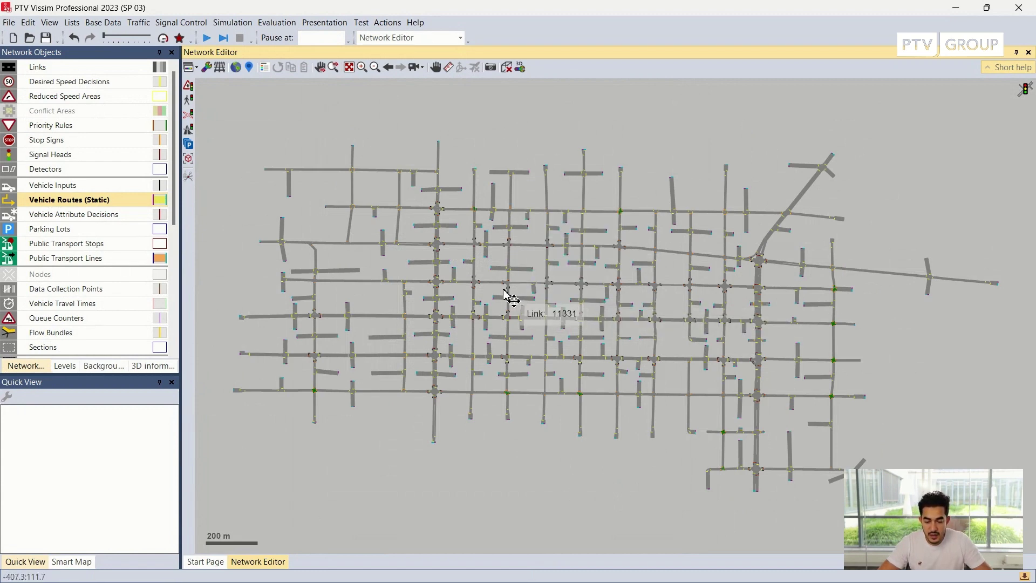
{"action": "scroll", "coordinate": [574, 294], "scroll_direction": "up", "scroll_amount": 1}
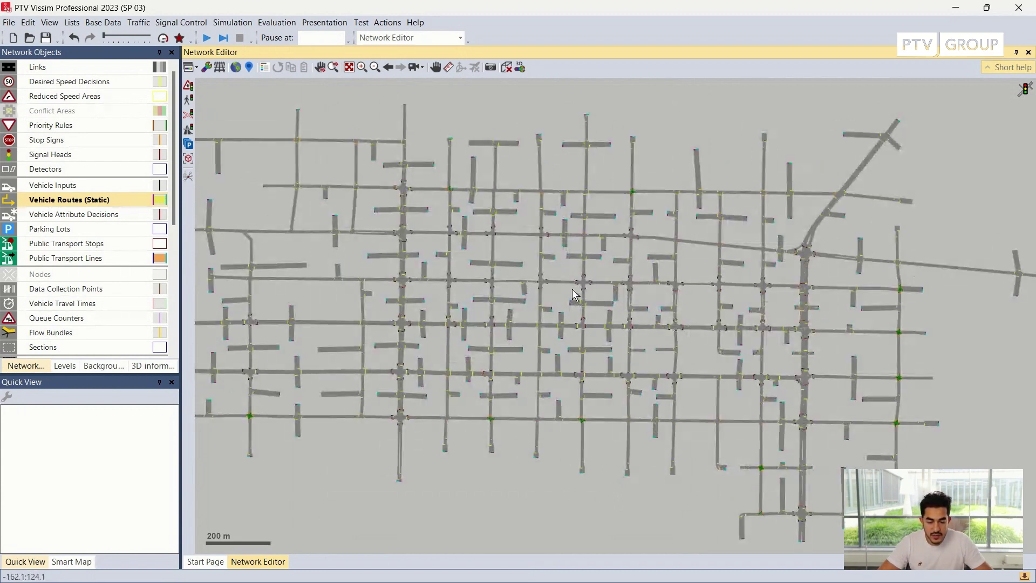
{"action": "scroll", "coordinate": [429, 260], "scroll_direction": "up", "scroll_amount": 6}
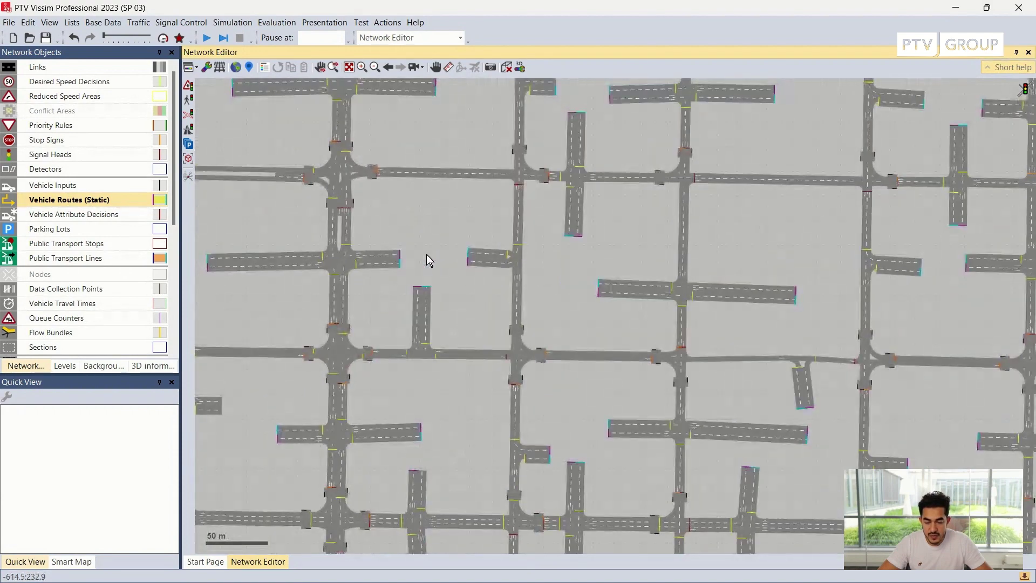
{"action": "right_click", "coordinate": [65, 197]}
Scroll the Vehicle Inputs list to the end and select the last twelve inputs' volumes.
{"action": "left_click", "coordinate": [95, 200]}
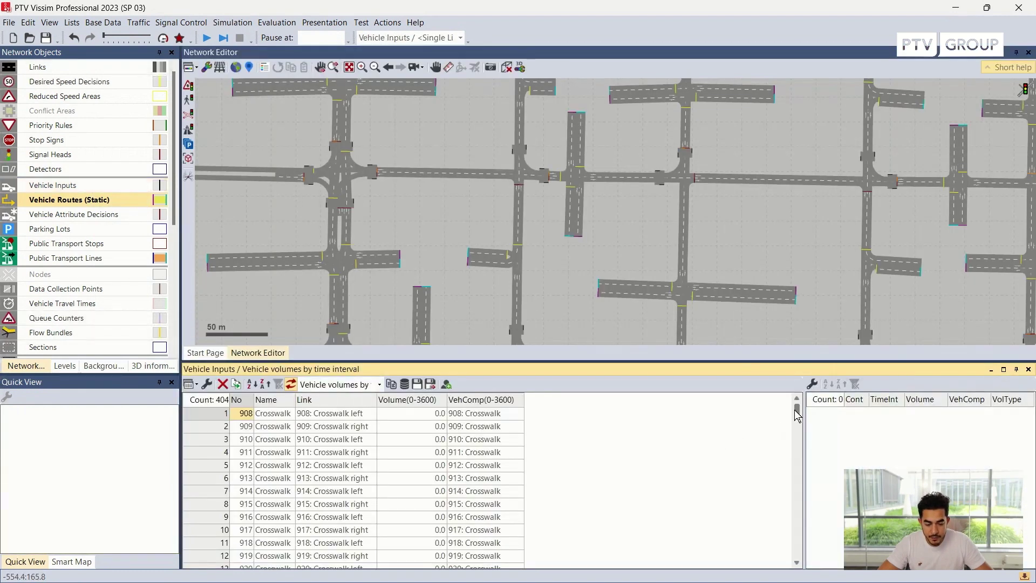
{"action": "left_click_drag", "start_coordinate": [798, 416], "coordinate": [787, 568]}
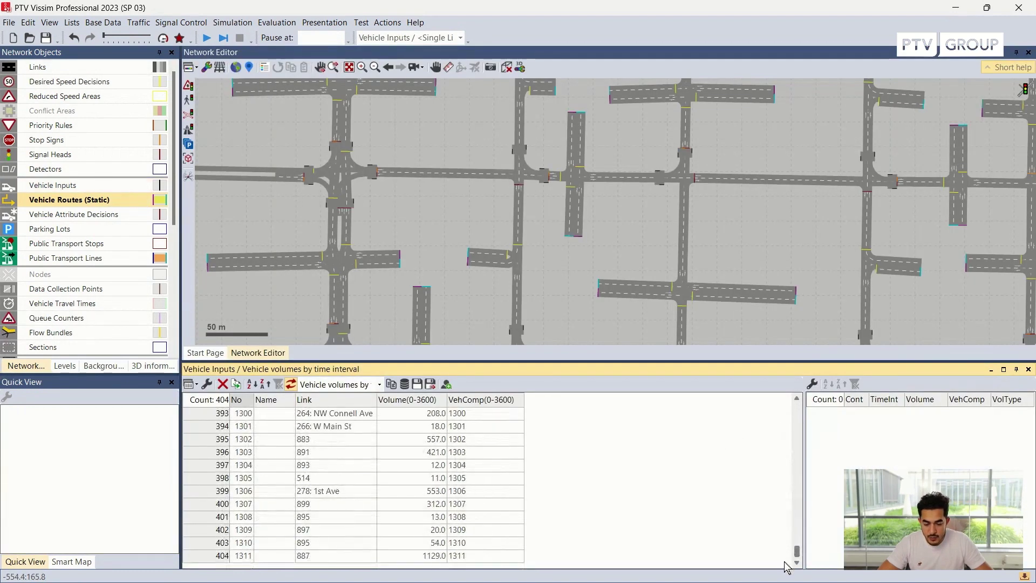
{"action": "left_click_drag", "start_coordinate": [421, 555], "coordinate": [422, 417]}
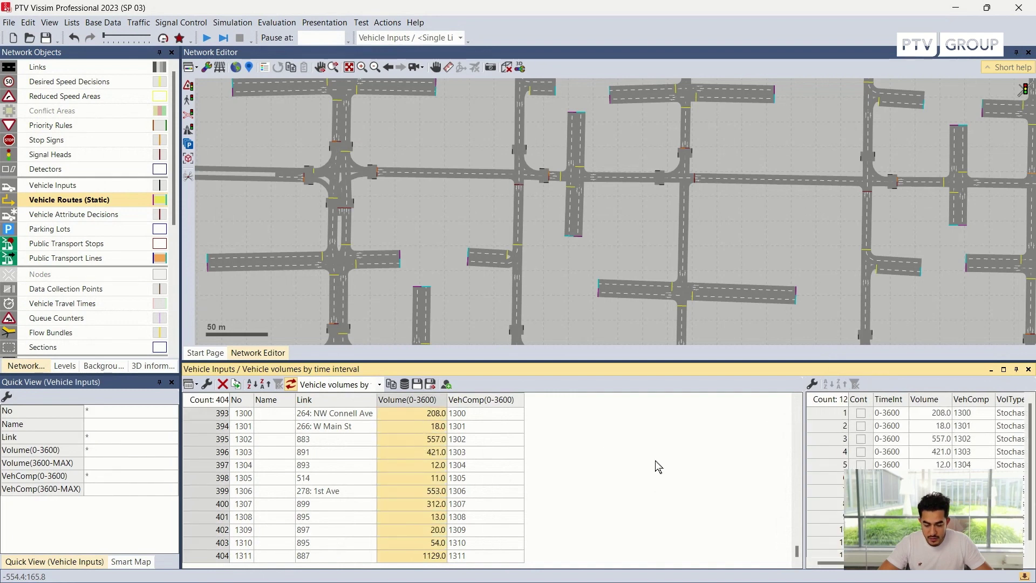
Zoom to vehicle input 1311 on link 887, then zoom out to the whole network.
{"action": "left_click", "coordinate": [212, 556]}
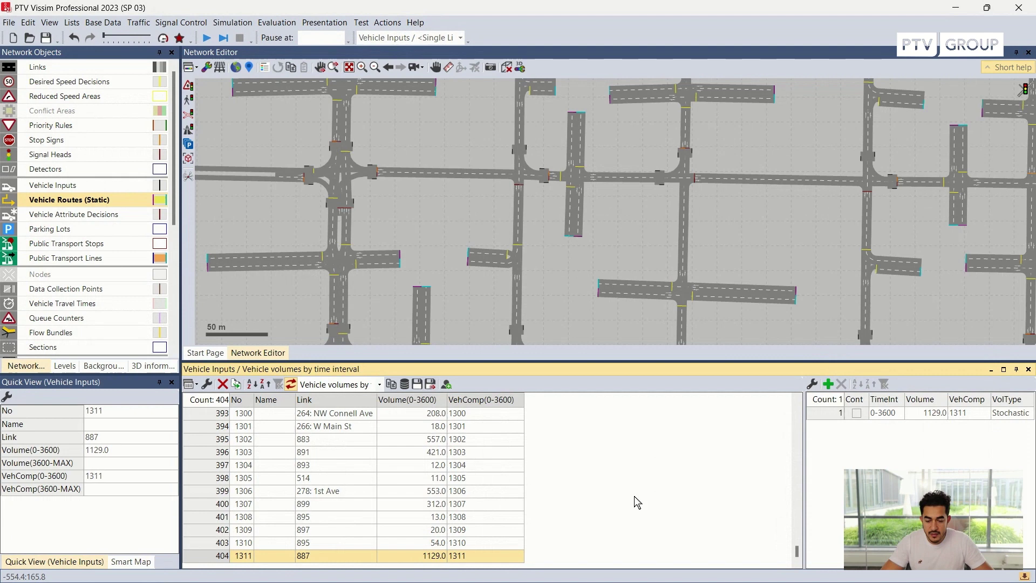
{"action": "right_click", "coordinate": [213, 558]}
{"action": "left_click", "coordinate": [245, 557]}
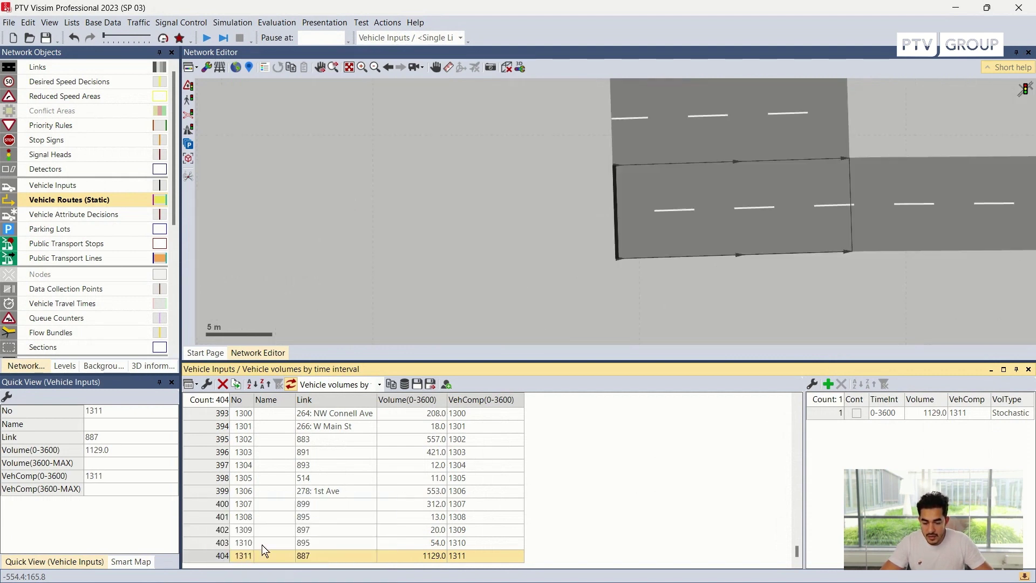
{"action": "scroll", "coordinate": [468, 247], "scroll_direction": "down", "scroll_amount": 10}
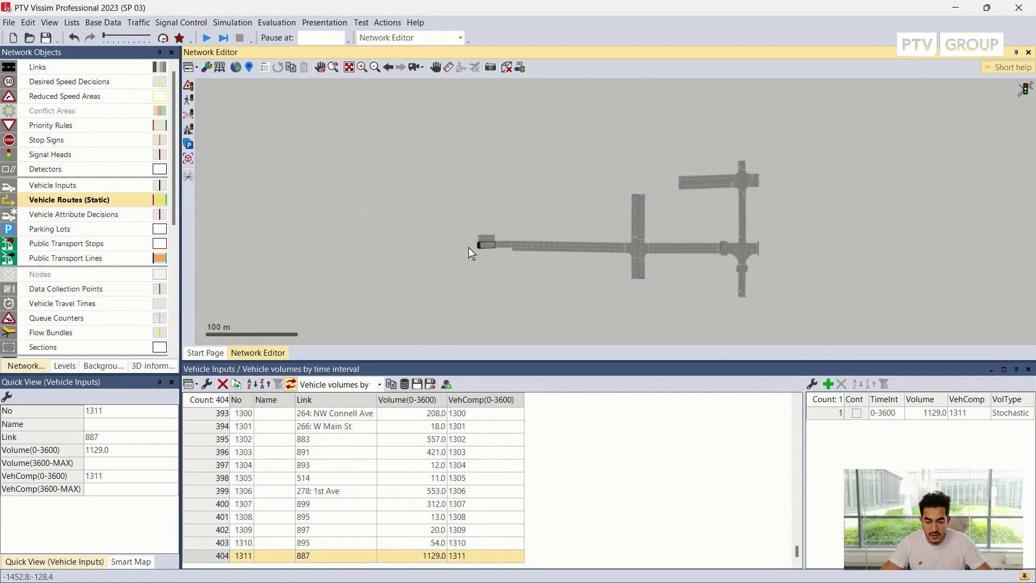
{"action": "scroll", "coordinate": [469, 247], "scroll_direction": "down", "scroll_amount": 2}
{"action": "scroll", "coordinate": [424, 247], "scroll_direction": "down", "scroll_amount": 2}
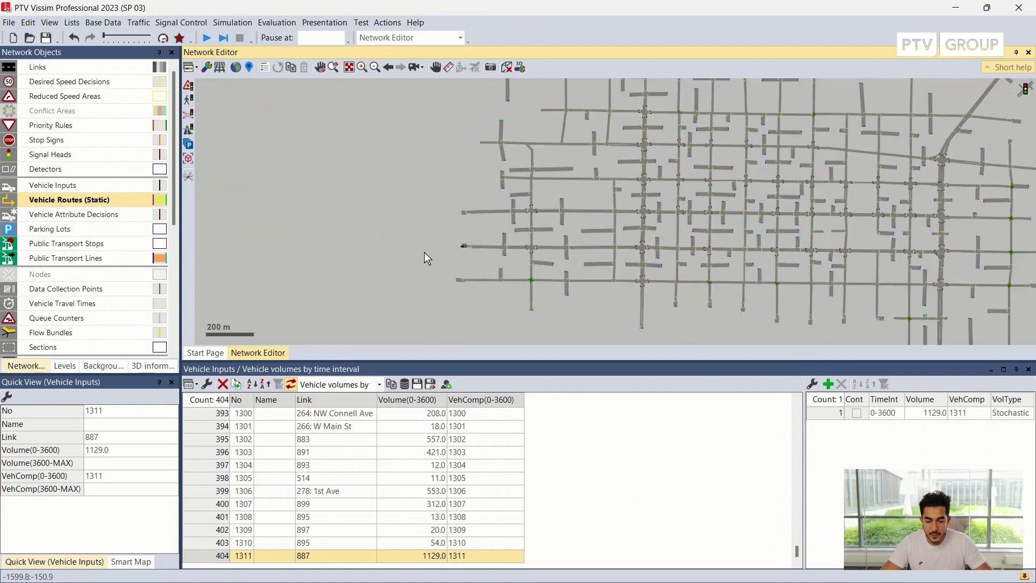
{"action": "left_click", "coordinate": [395, 258]}
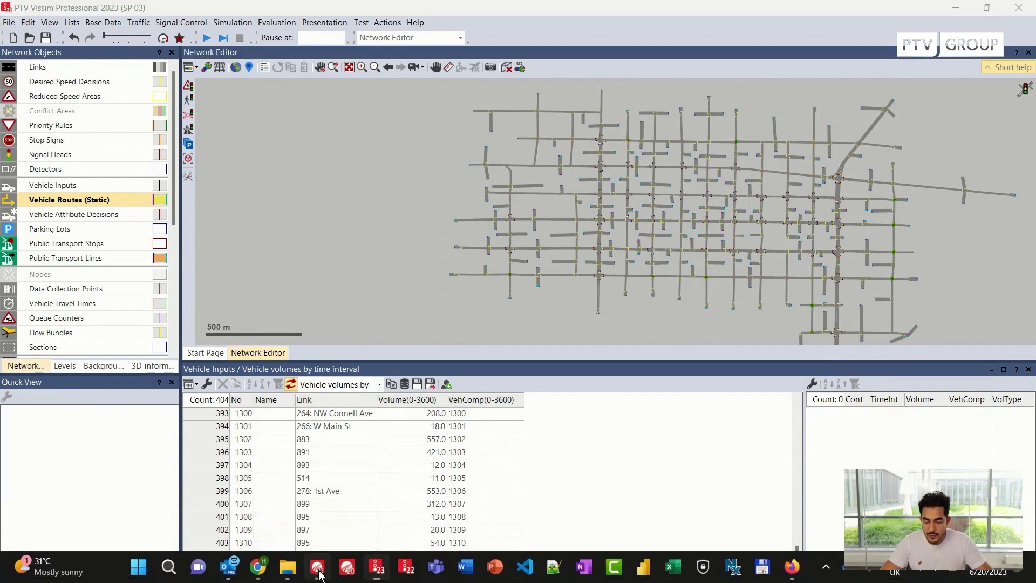
{"action": "left_click", "coordinate": [318, 568]}
{"action": "left_click_drag", "start_coordinate": [306, 291], "coordinate": [588, 301]}
{"action": "scroll", "coordinate": [589, 302], "scroll_direction": "down", "scroll_amount": 2}
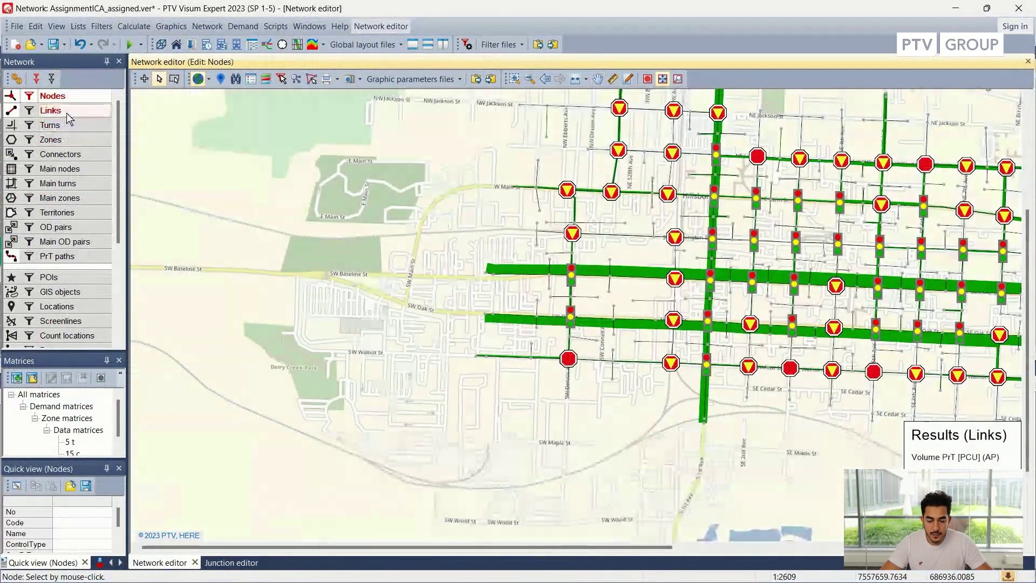
{"action": "left_click", "coordinate": [66, 112]}
{"action": "left_click", "coordinate": [510, 322]}
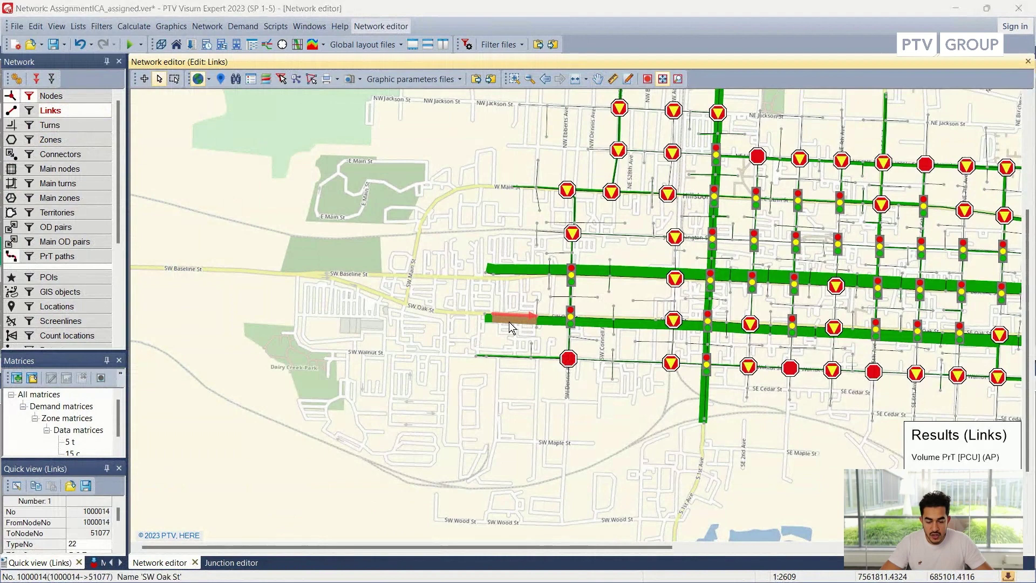
{"action": "double_click", "coordinate": [509, 321]}
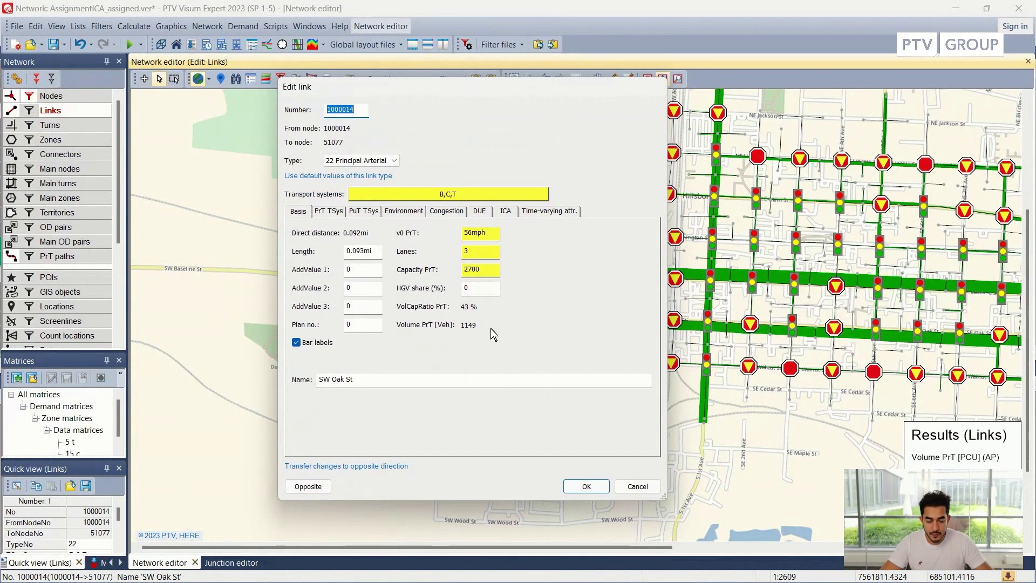
{"action": "left_click", "coordinate": [625, 486]}
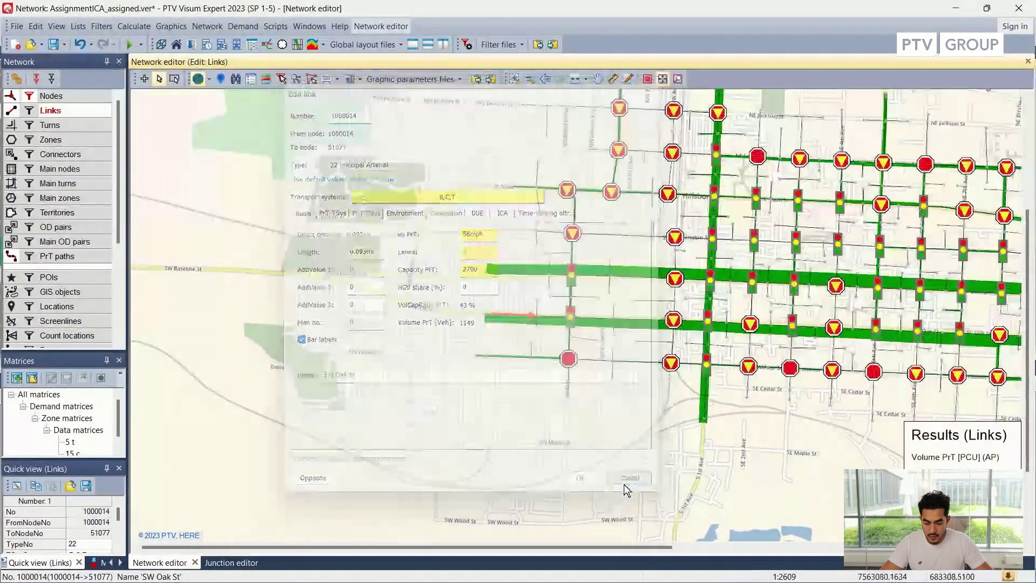
Back in Vissim, open the Vehicle Routes (Static) list.
{"action": "left_click", "coordinate": [377, 566]}
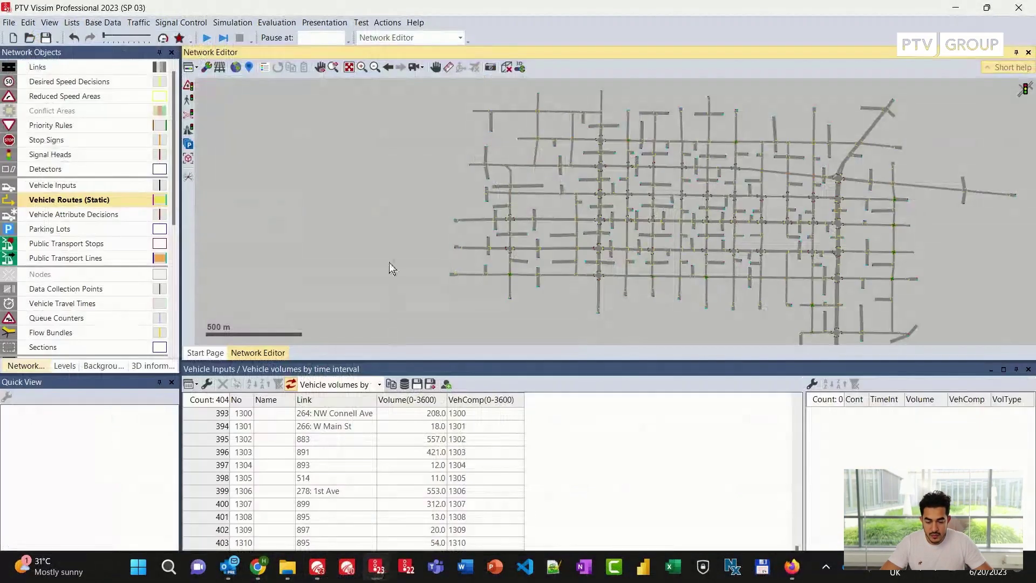
{"action": "left_click_drag", "start_coordinate": [449, 361], "coordinate": [432, 317]}
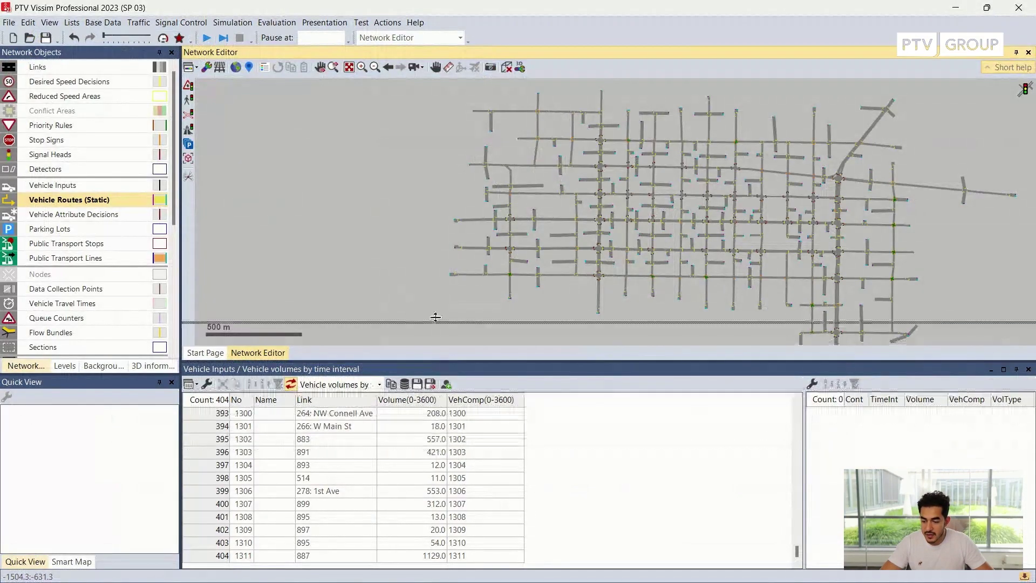
{"action": "right_click", "coordinate": [59, 203]}
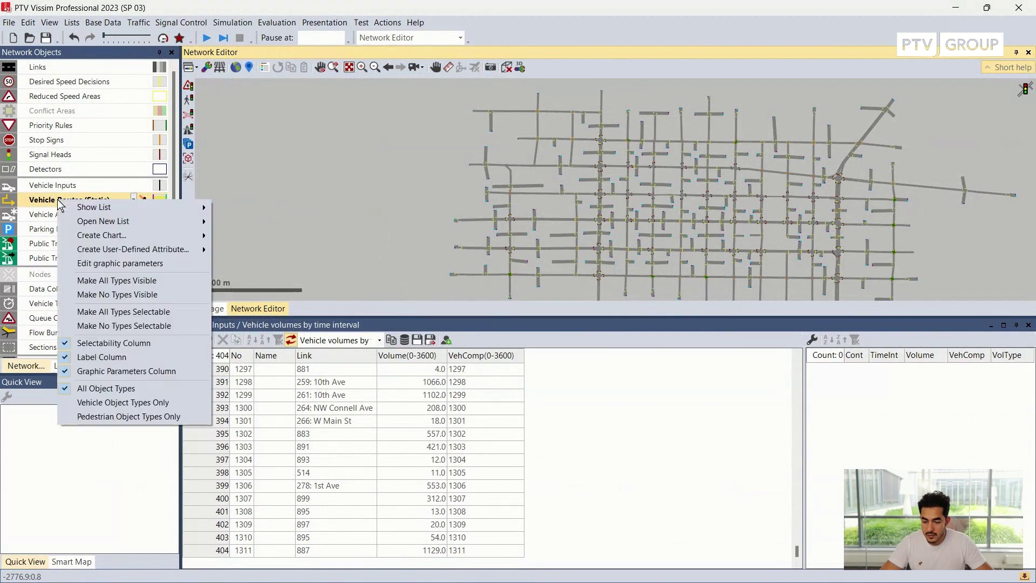
{"action": "mouse_move", "coordinate": [84, 206]}
{"action": "left_click", "coordinate": [256, 214]}
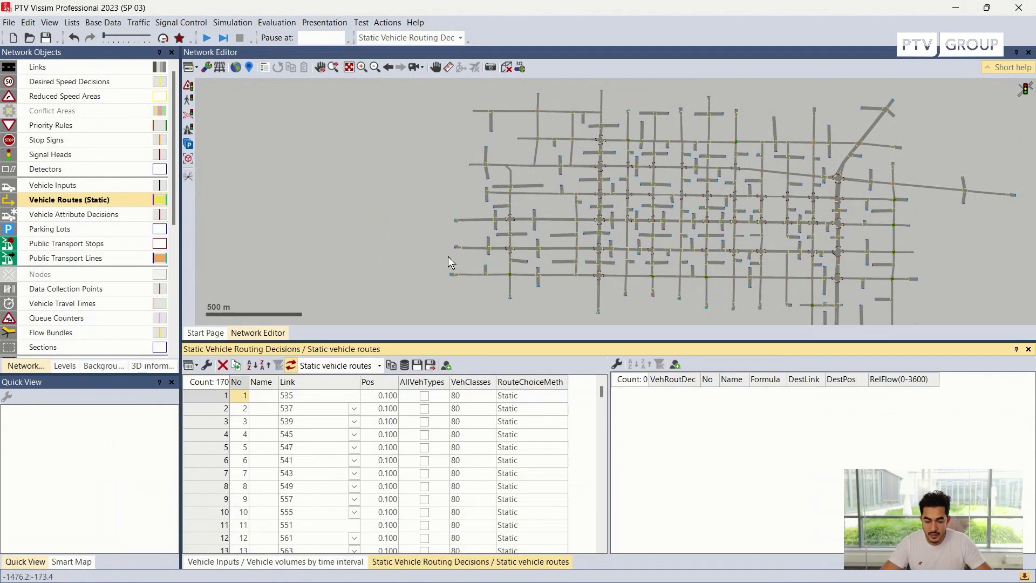
{"action": "left_click_drag", "start_coordinate": [604, 397], "coordinate": [604, 468]}
Select routing decision 88 and highlight its routes 616, 629, 623, 617 and 621.
{"action": "left_click", "coordinate": [227, 449]}
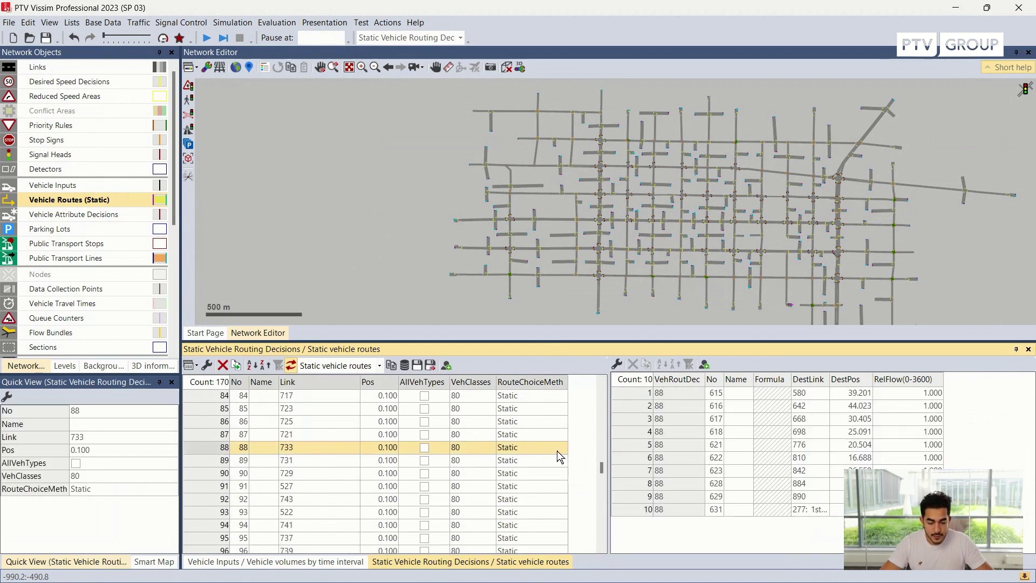
{"action": "left_click", "coordinate": [639, 409]}
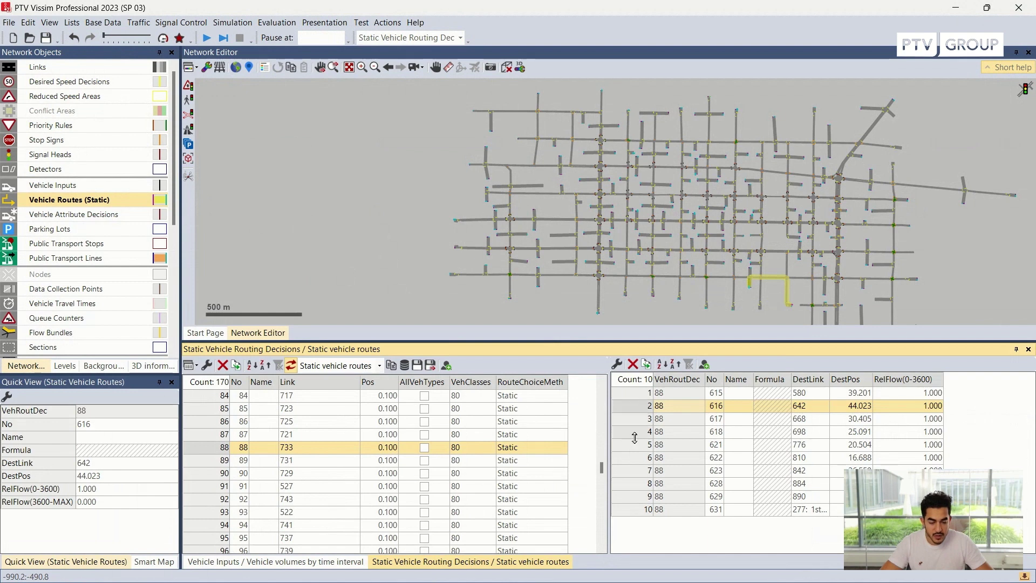
{"action": "left_click", "coordinate": [647, 496]}
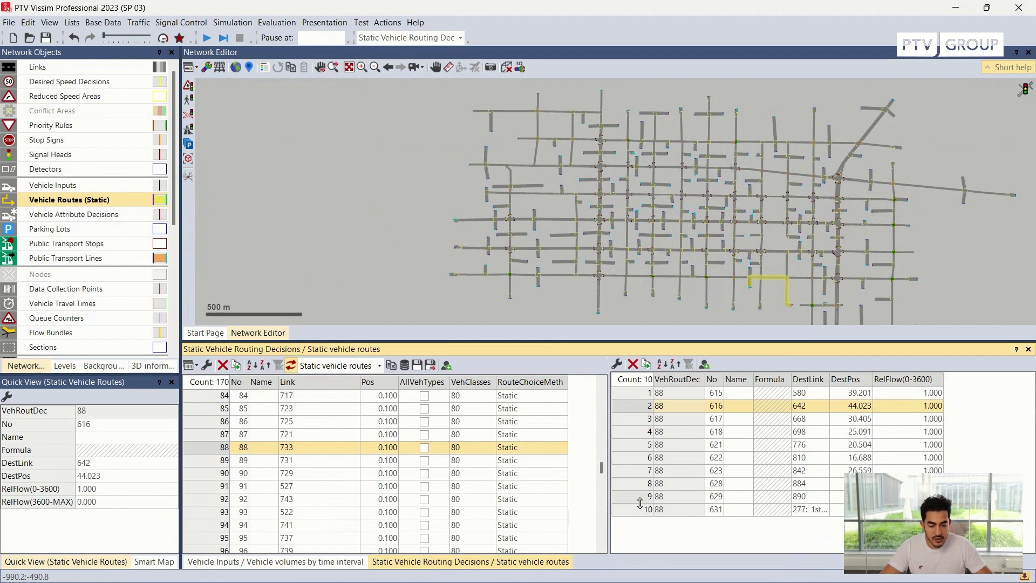
{"action": "left_click", "coordinate": [642, 471]}
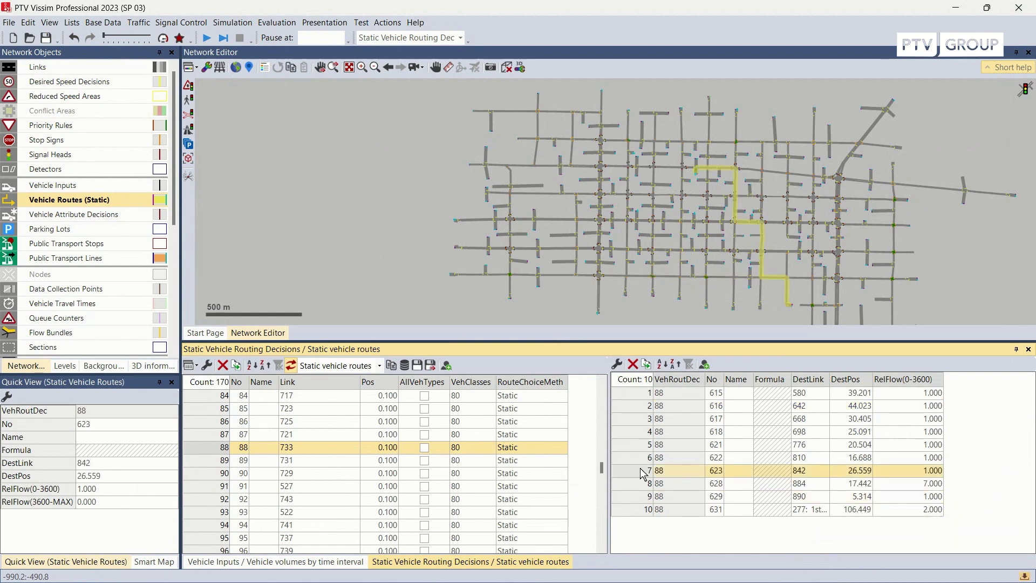
{"action": "left_click", "coordinate": [641, 420]}
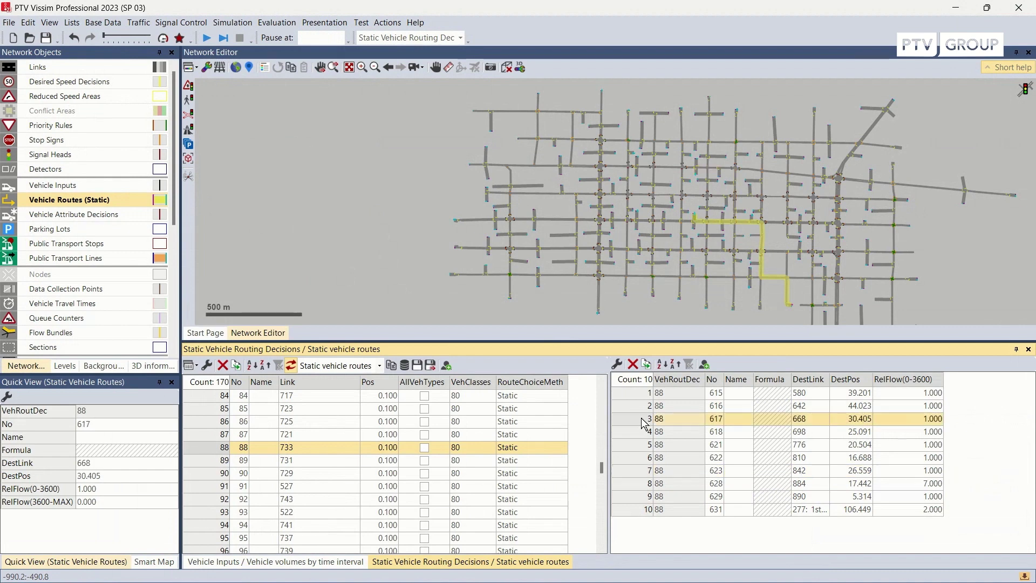
{"action": "left_click", "coordinate": [643, 446]}
Recentre and enlarge the network view, then close the static routes list.
{"action": "left_click_drag", "start_coordinate": [498, 207], "coordinate": [314, 205]}
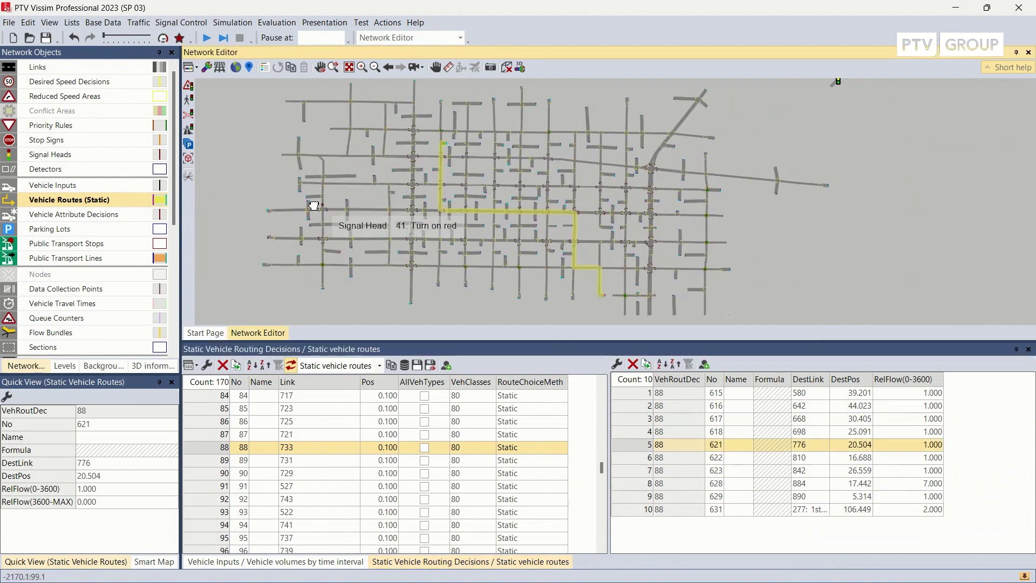
{"action": "left_click_drag", "start_coordinate": [450, 340], "coordinate": [434, 456]}
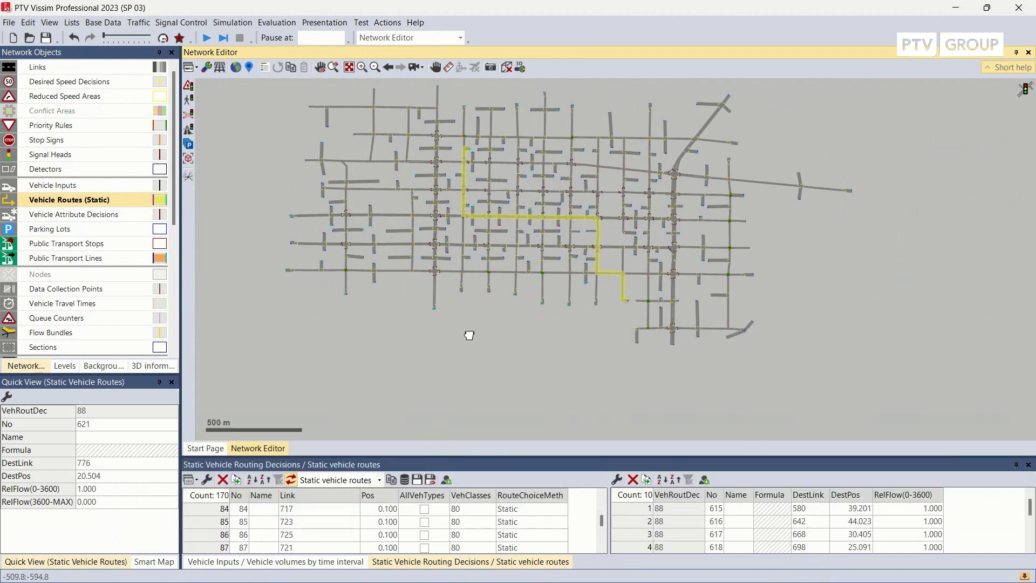
{"action": "left_click_drag", "start_coordinate": [469, 336], "coordinate": [491, 368]}
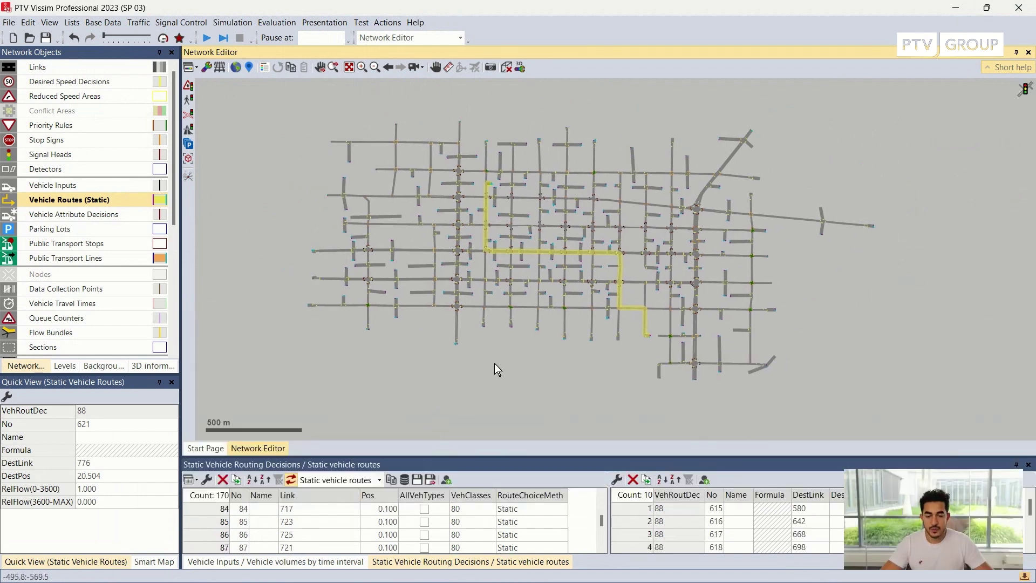
{"action": "left_click", "coordinate": [1029, 465]}
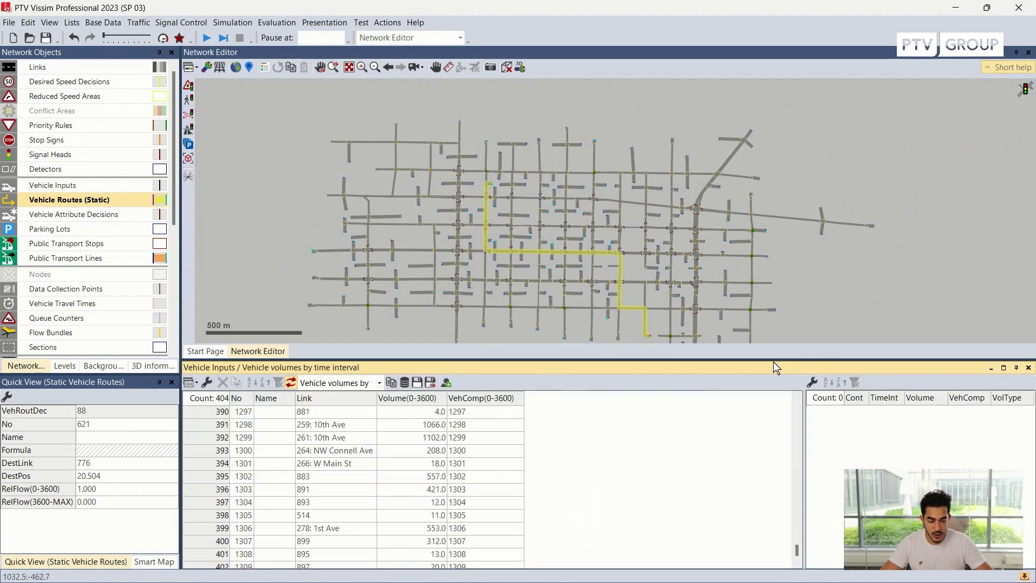
Clear the route highlight and save the network as Vissim_ICA.inpx, overwriting the old file.
{"action": "left_click_drag", "start_coordinate": [773, 361], "coordinate": [731, 478]}
{"action": "left_click", "coordinate": [558, 400]}
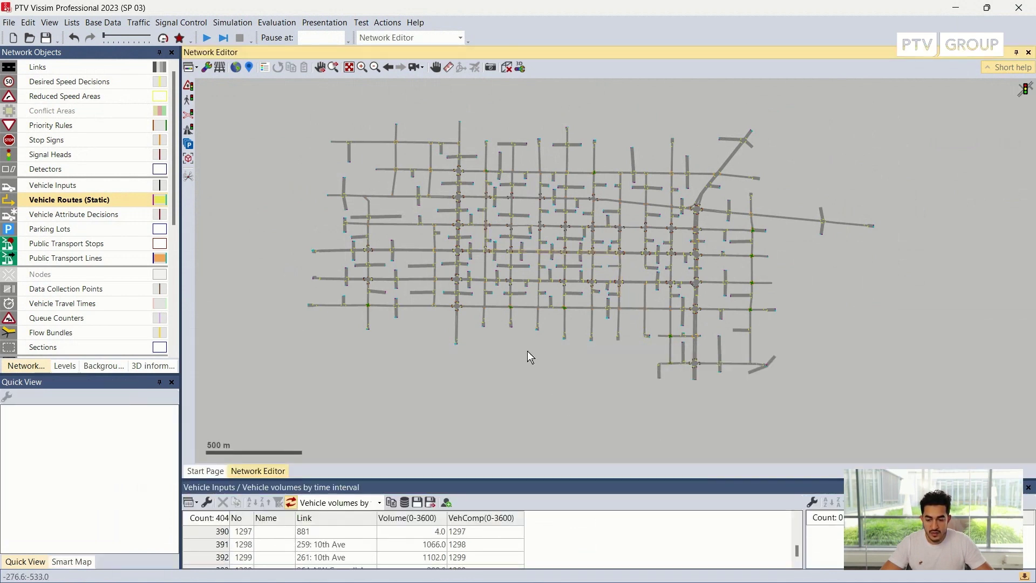
{"action": "left_click", "coordinate": [207, 39]}
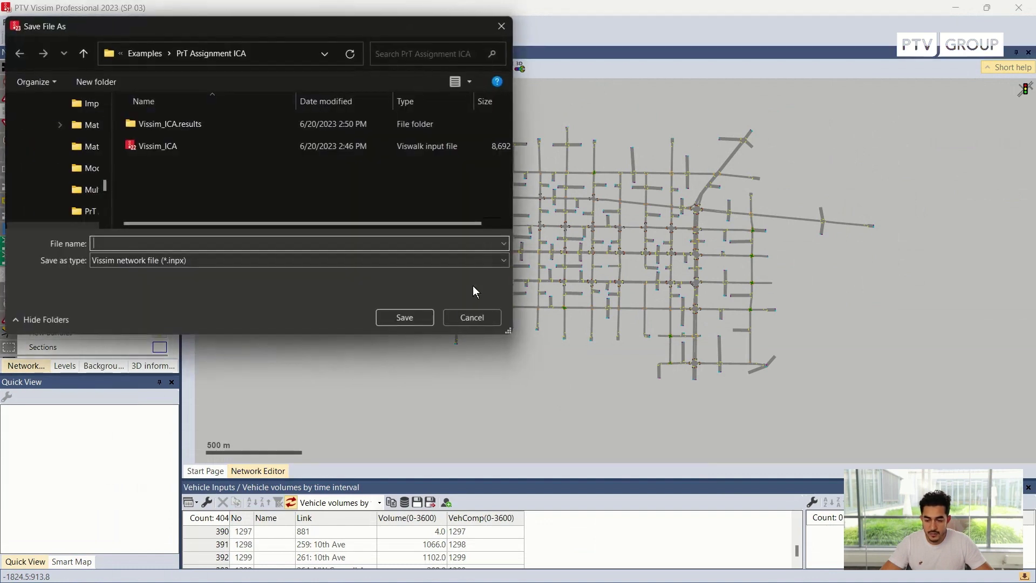
{"action": "double_click", "coordinate": [200, 154]}
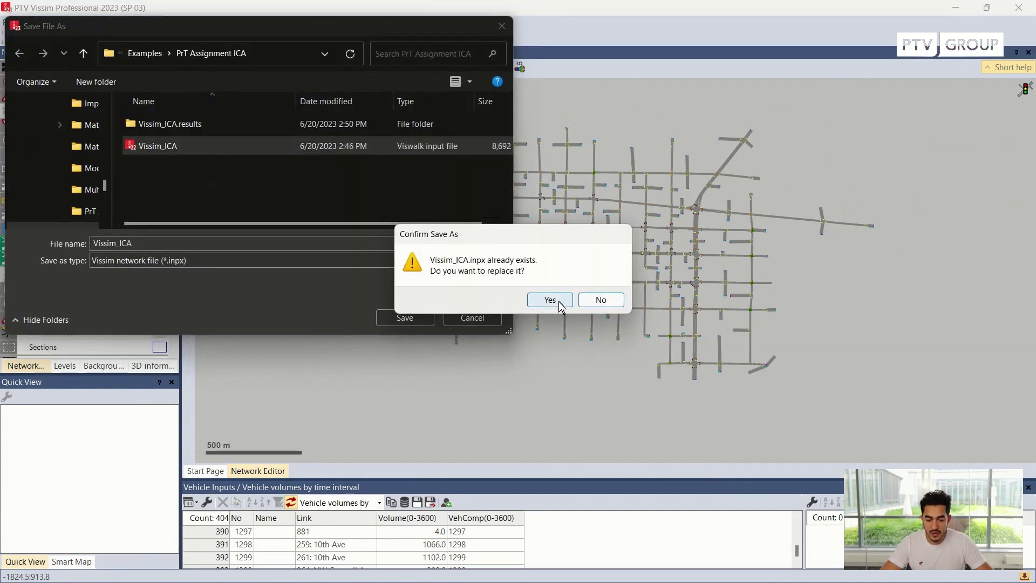
{"action": "left_click", "coordinate": [551, 300]}
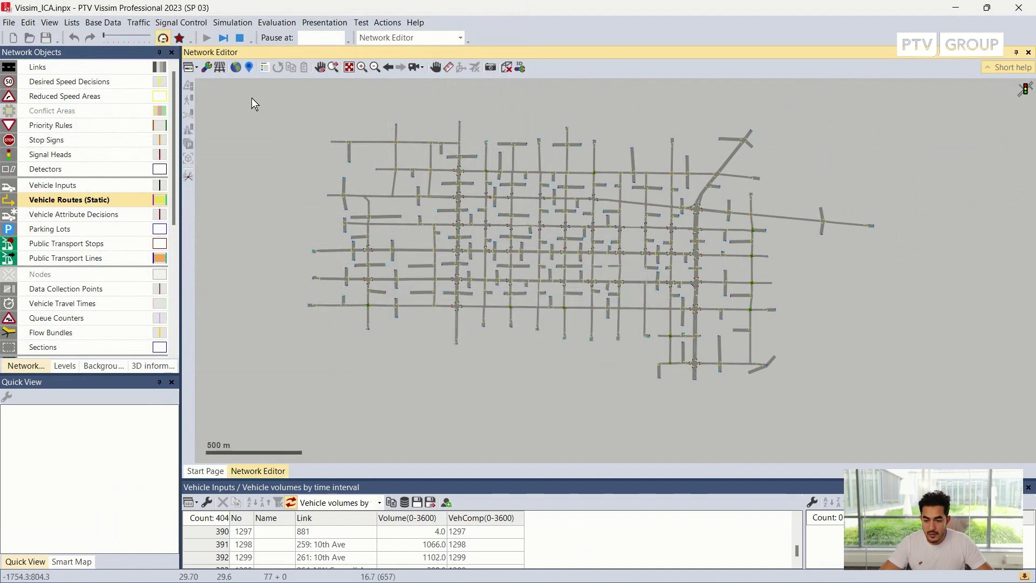
Turn on quick mode so only links and signal heads show, and zoom in on the running traffic.
{"action": "left_click", "coordinate": [181, 39]}
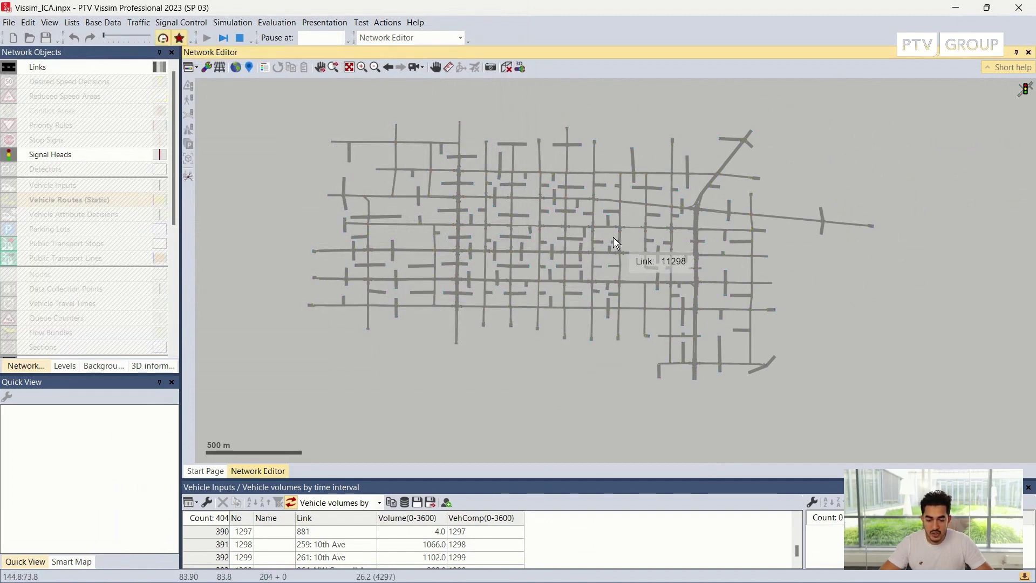
{"action": "scroll", "coordinate": [595, 241], "scroll_direction": "up", "scroll_amount": 5}
{"action": "scroll", "coordinate": [595, 241], "scroll_direction": "up", "scroll_amount": 4}
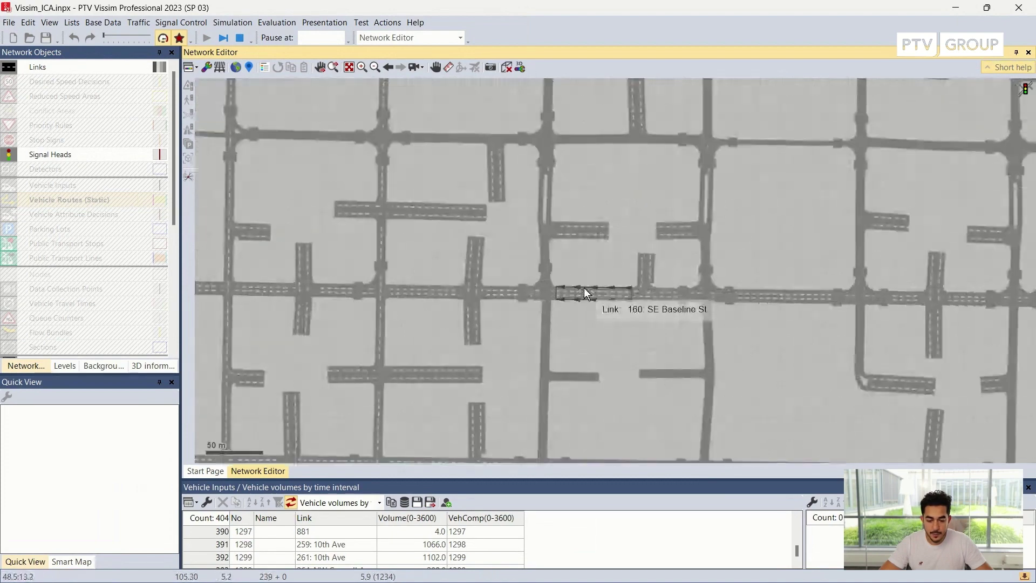
{"action": "scroll", "coordinate": [702, 270], "scroll_direction": "down", "scroll_amount": 1}
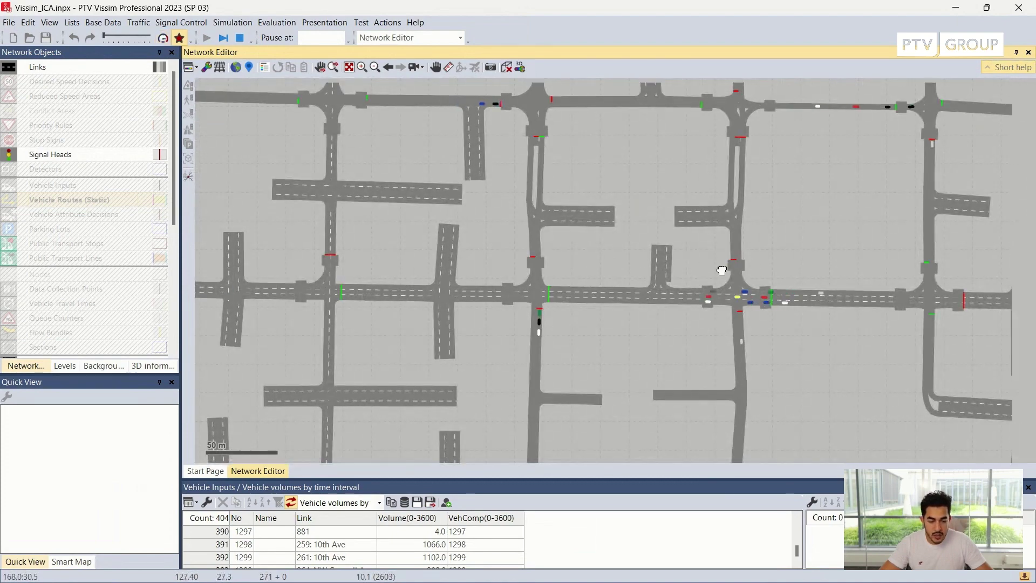
{"action": "scroll", "coordinate": [429, 315], "scroll_direction": "up", "scroll_amount": 1}
{"action": "scroll", "coordinate": [808, 351], "scroll_direction": "down", "scroll_amount": 1}
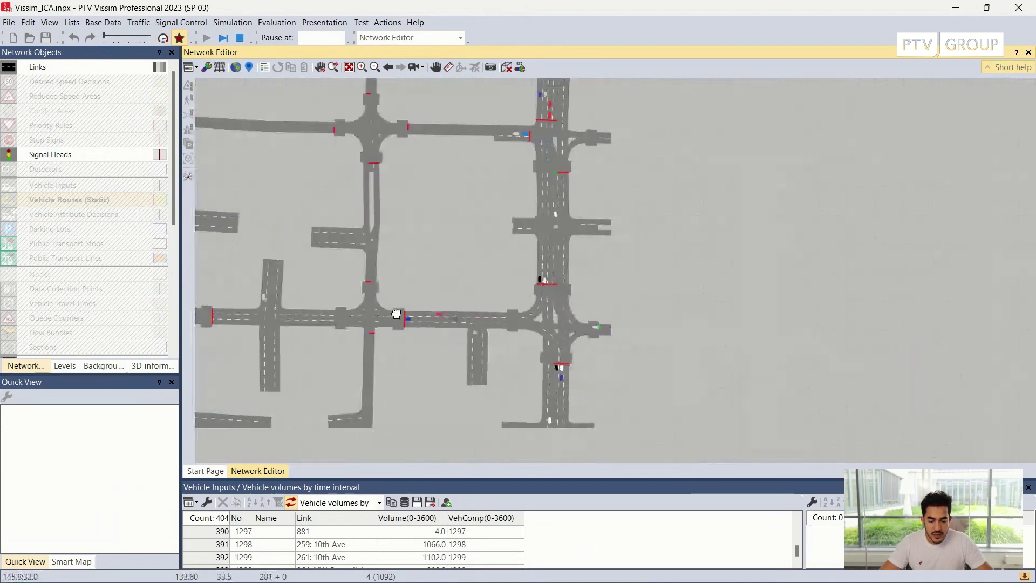
{"action": "scroll", "coordinate": [512, 270], "scroll_direction": "up", "scroll_amount": 1}
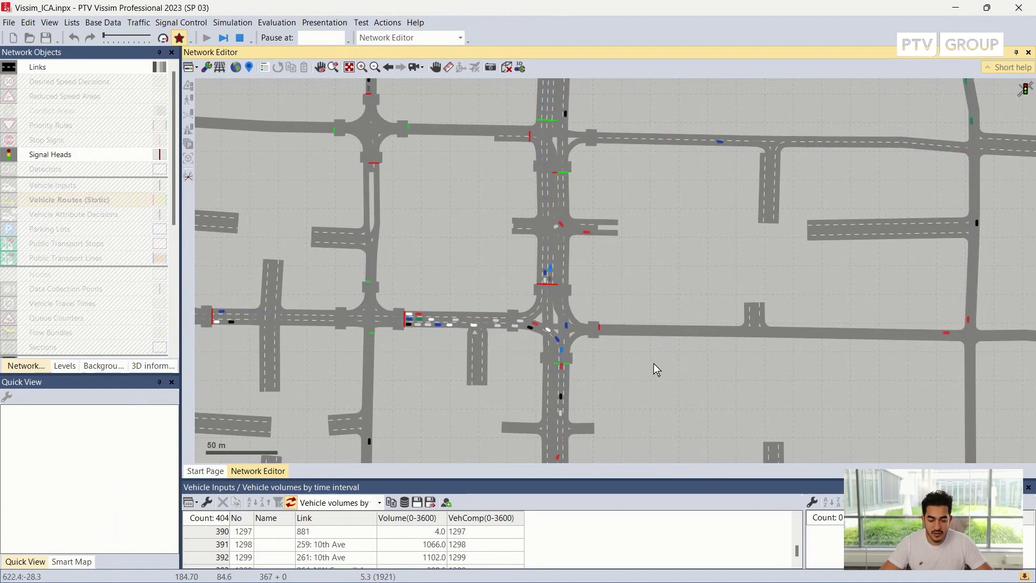
{"action": "scroll", "coordinate": [653, 364], "scroll_direction": "down", "scroll_amount": 3}
{"action": "scroll", "coordinate": [655, 361], "scroll_direction": "down", "scroll_amount": 3}
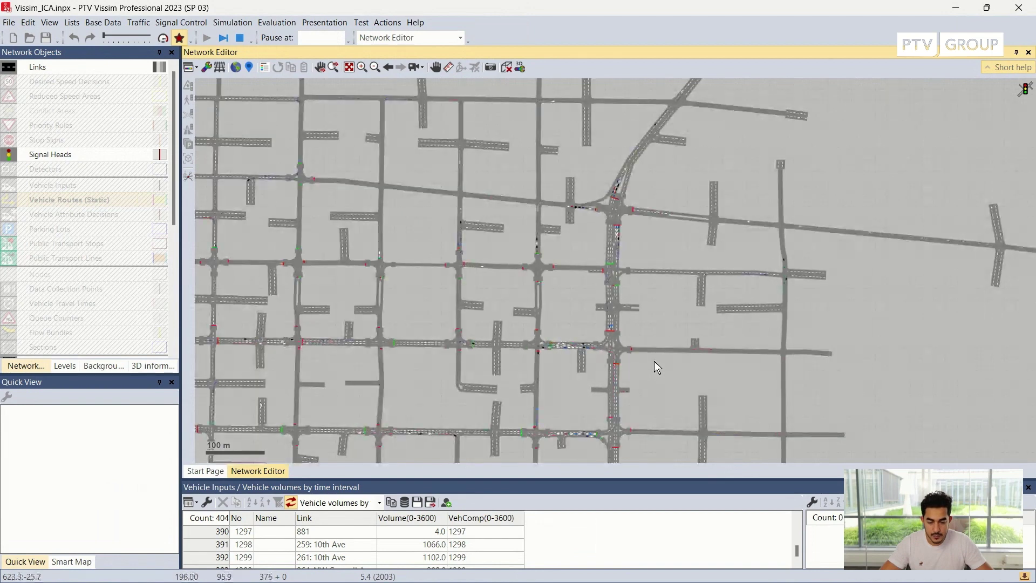
{"action": "scroll", "coordinate": [675, 278], "scroll_direction": "up", "scroll_amount": 2}
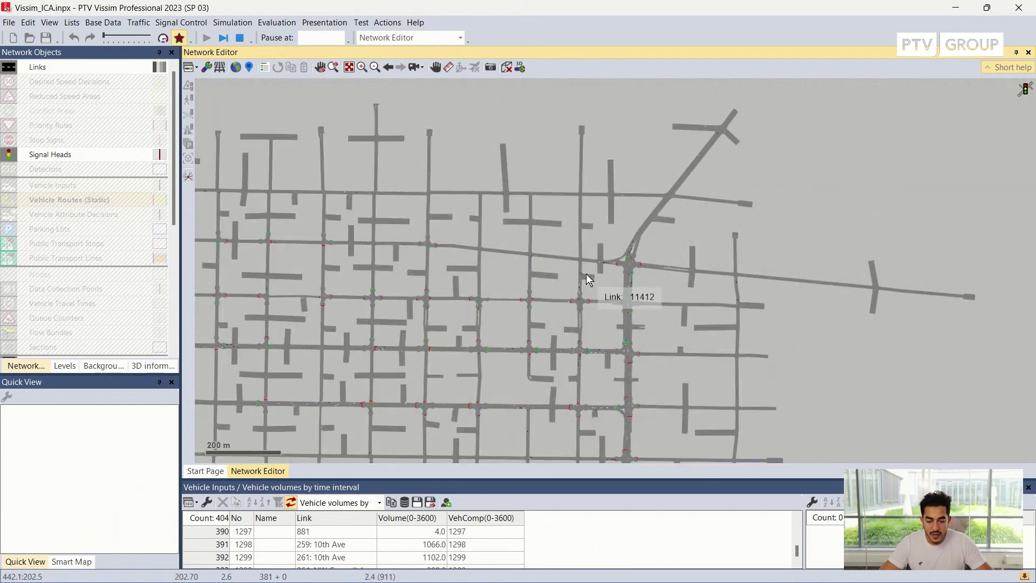
{"action": "scroll", "coordinate": [637, 281], "scroll_direction": "up", "scroll_amount": 5}
{"action": "scroll", "coordinate": [637, 289], "scroll_direction": "up", "scroll_amount": 1}
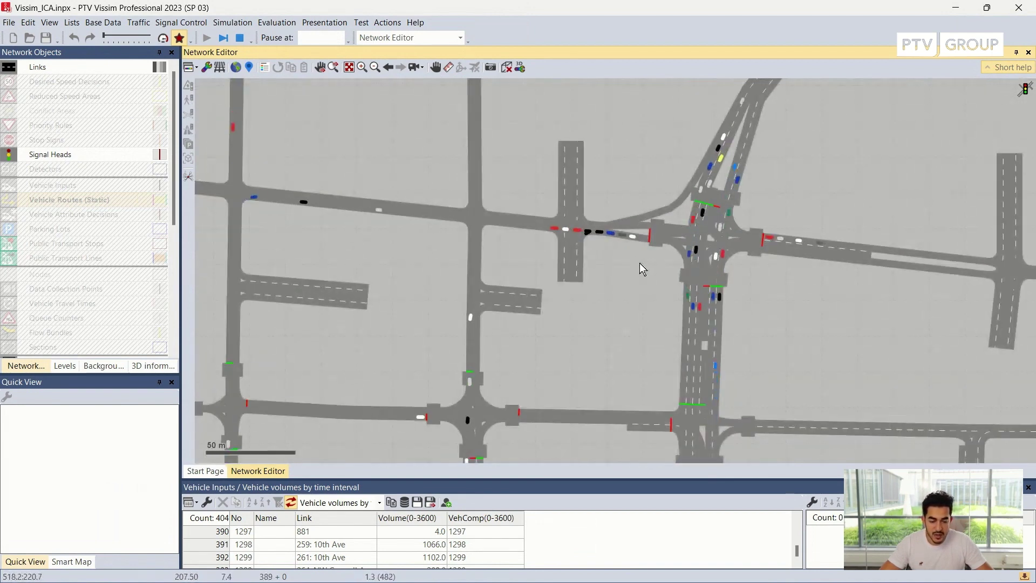
Pan across several intersections of the grid to watch the simulated vehicles.
{"action": "left_click_drag", "start_coordinate": [633, 279], "coordinate": [553, 335]}
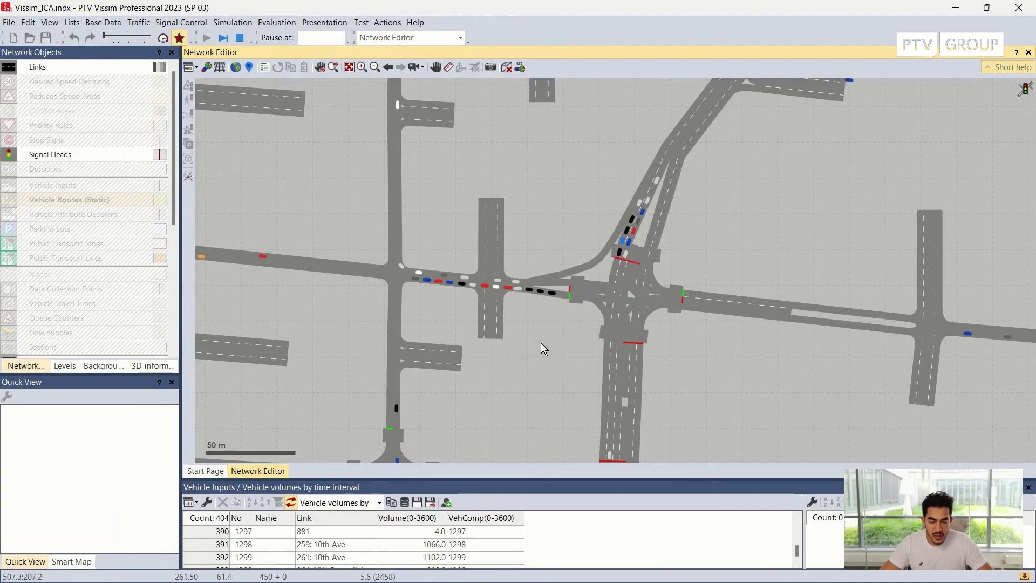
{"action": "scroll", "coordinate": [542, 347], "scroll_direction": "down", "scroll_amount": 4}
{"action": "left_click_drag", "start_coordinate": [493, 365], "coordinate": [862, 276]}
{"action": "left_click_drag", "start_coordinate": [426, 400], "coordinate": [728, 298]}
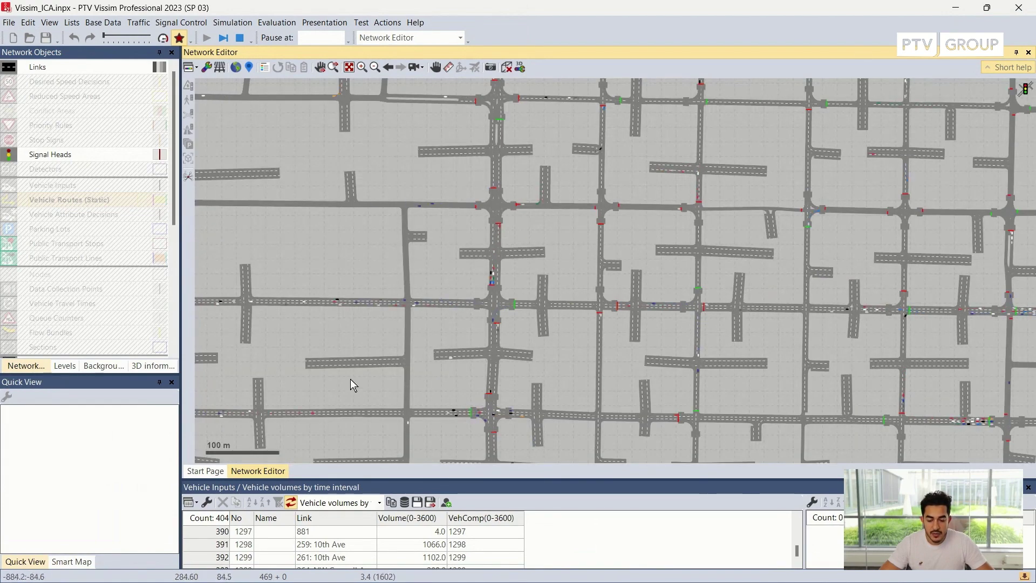
{"action": "left_click_drag", "start_coordinate": [331, 389], "coordinate": [405, 265]}
{"action": "left_click_drag", "start_coordinate": [648, 210], "coordinate": [447, 441]}
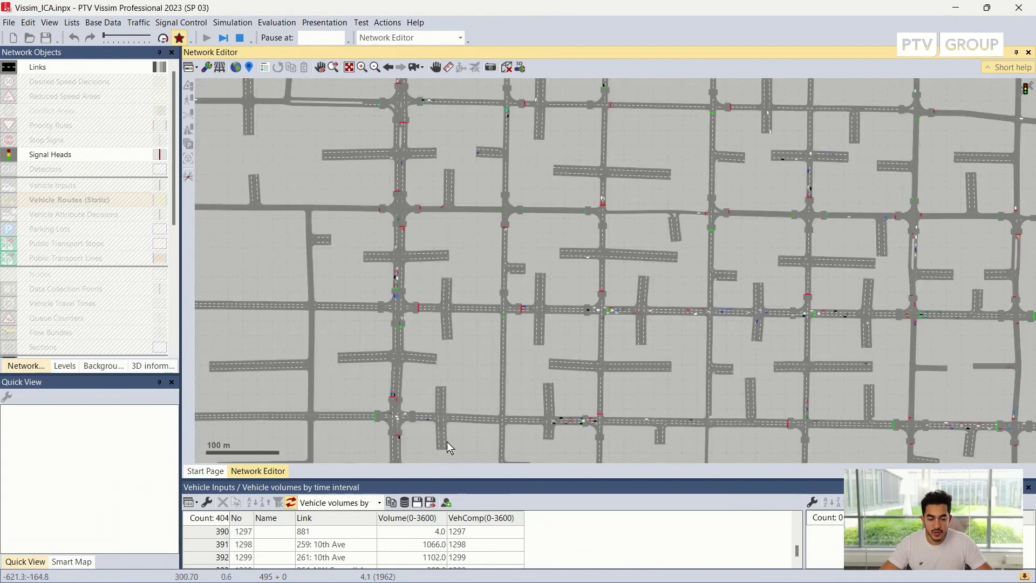
{"action": "left_click_drag", "start_coordinate": [678, 338], "coordinate": [421, 359]}
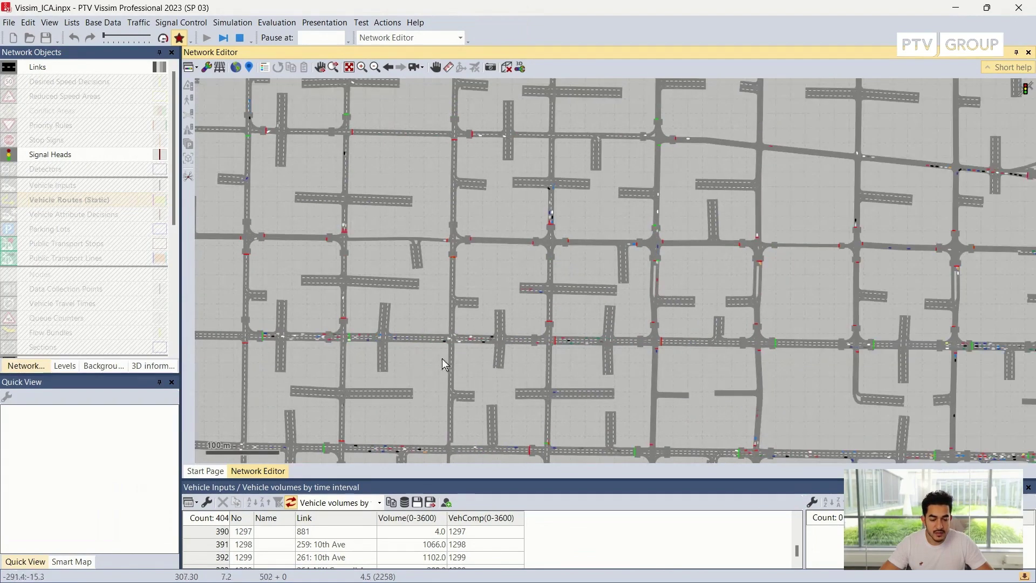
{"action": "scroll", "coordinate": [694, 358], "scroll_direction": "down", "scroll_amount": 2}
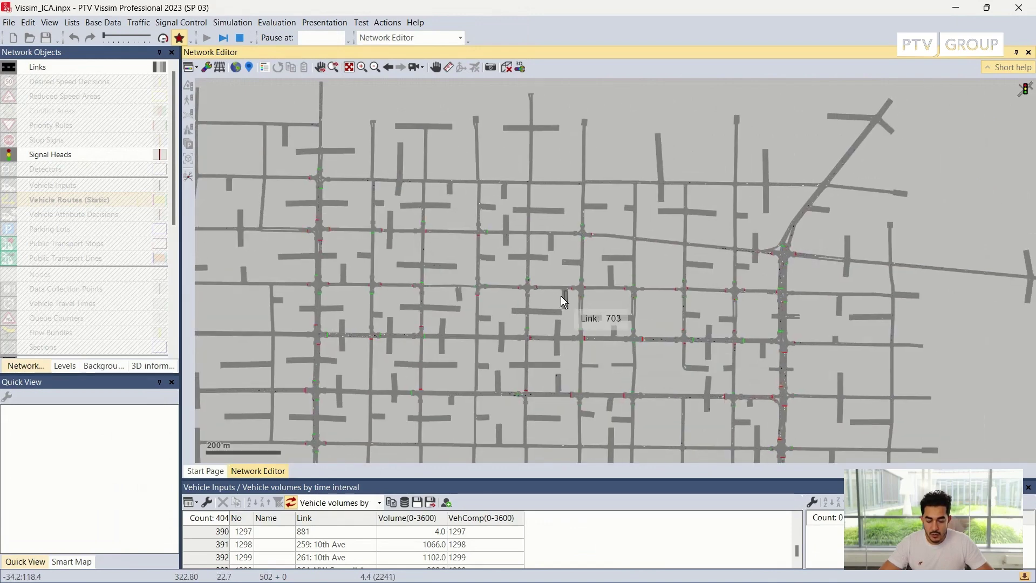
{"action": "key", "text": "ctrl+d"}
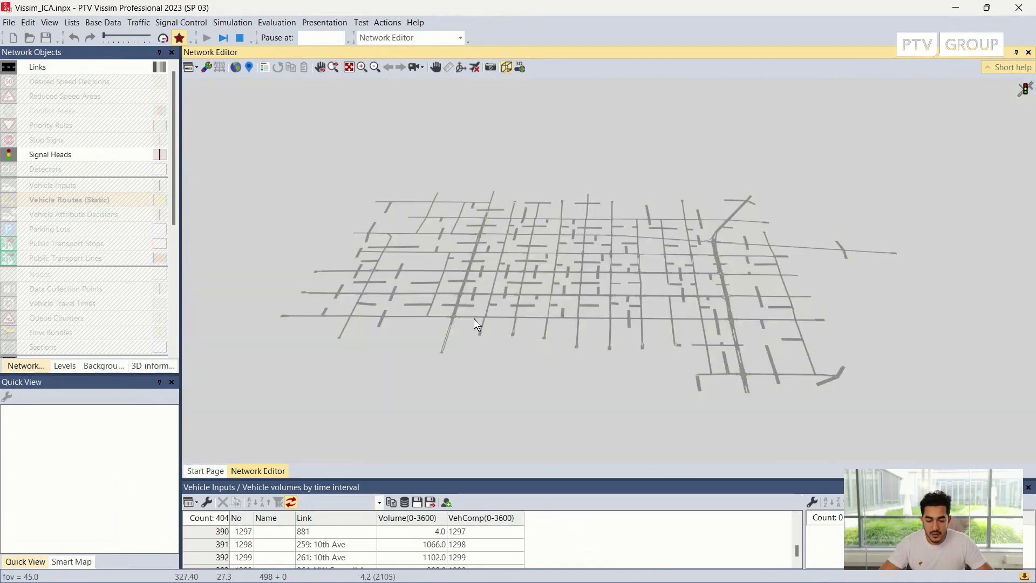
{"action": "scroll", "coordinate": [659, 274], "scroll_direction": "up", "scroll_amount": 3}
{"action": "scroll", "coordinate": [659, 273], "scroll_direction": "up", "scroll_amount": 8}
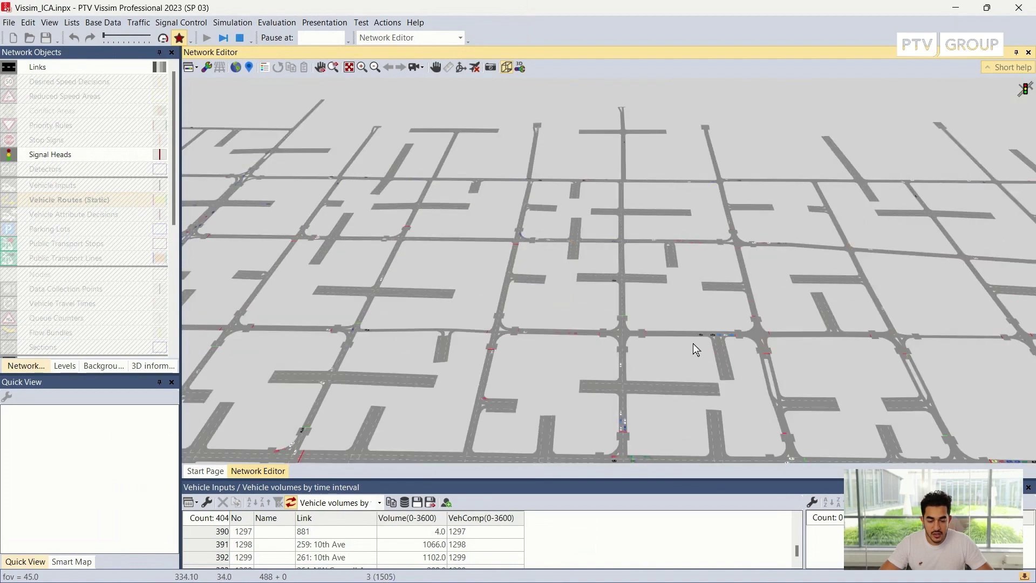
{"action": "scroll", "coordinate": [477, 328], "scroll_direction": "down", "scroll_amount": 4}
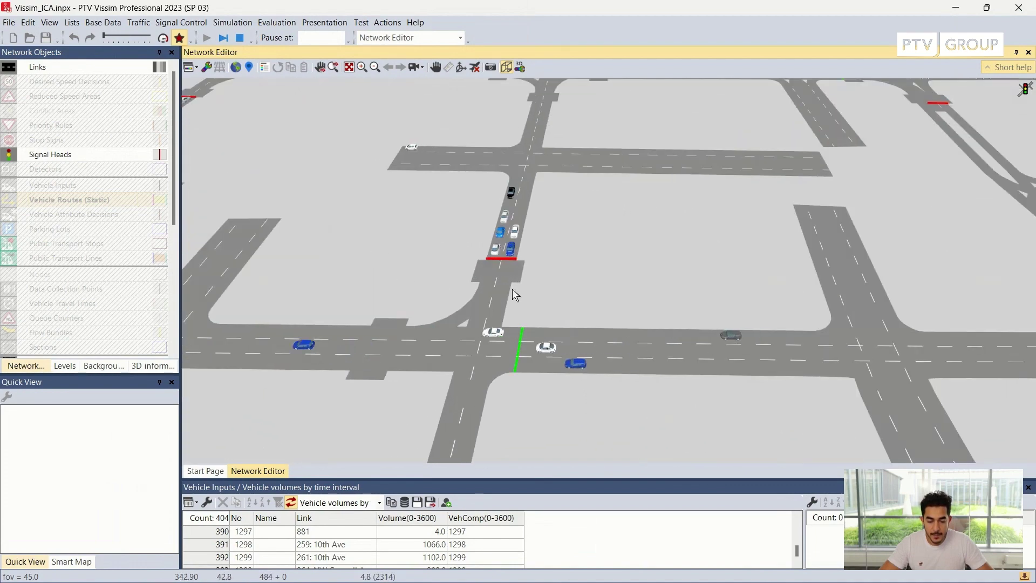
{"action": "scroll", "coordinate": [561, 296], "scroll_direction": "down", "scroll_amount": 5}
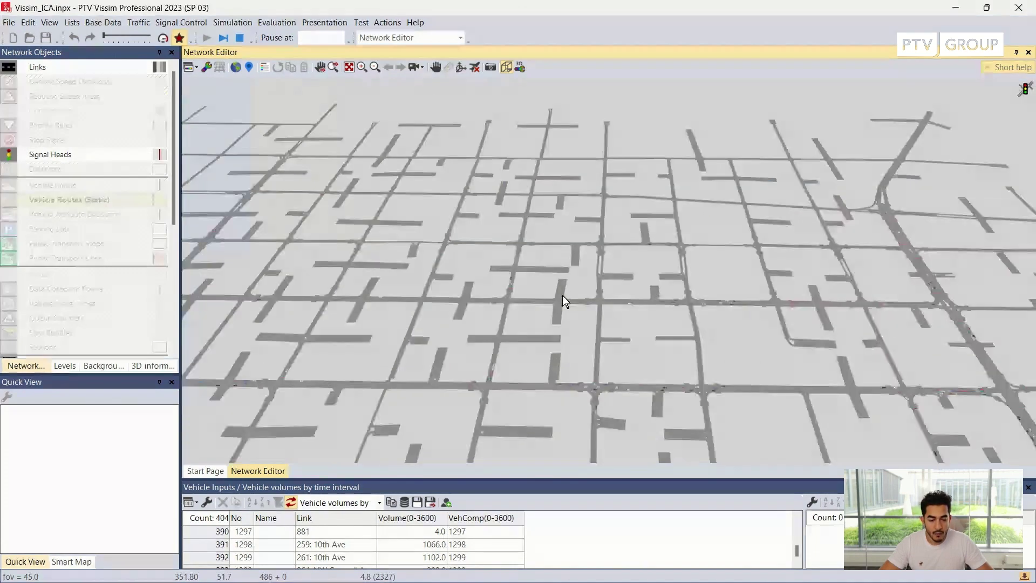
{"action": "scroll", "coordinate": [804, 225], "scroll_direction": "up", "scroll_amount": 6}
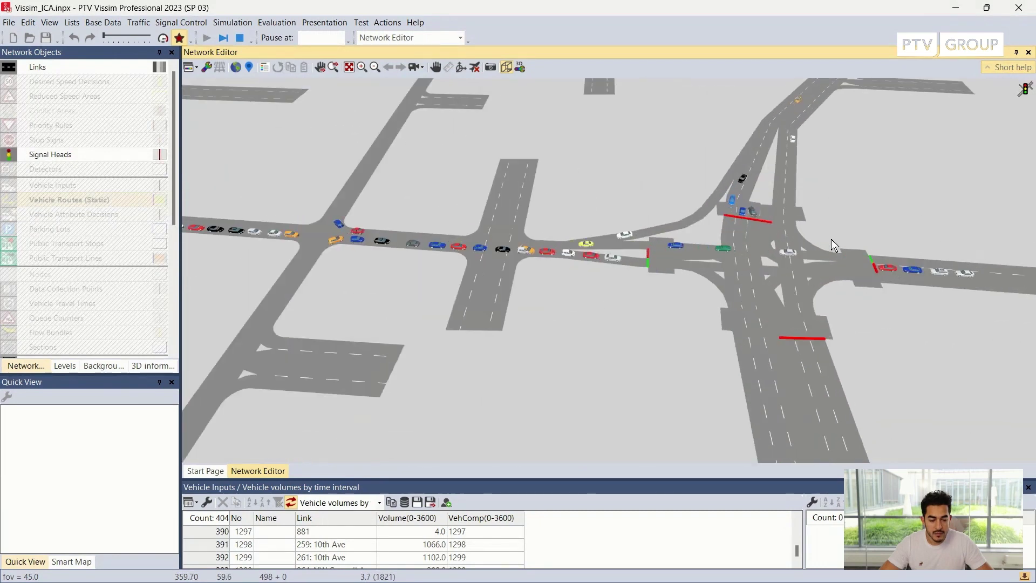
{"action": "scroll", "coordinate": [753, 271], "scroll_direction": "up", "scroll_amount": 5}
{"action": "scroll", "coordinate": [647, 287], "scroll_direction": "down", "scroll_amount": 2}
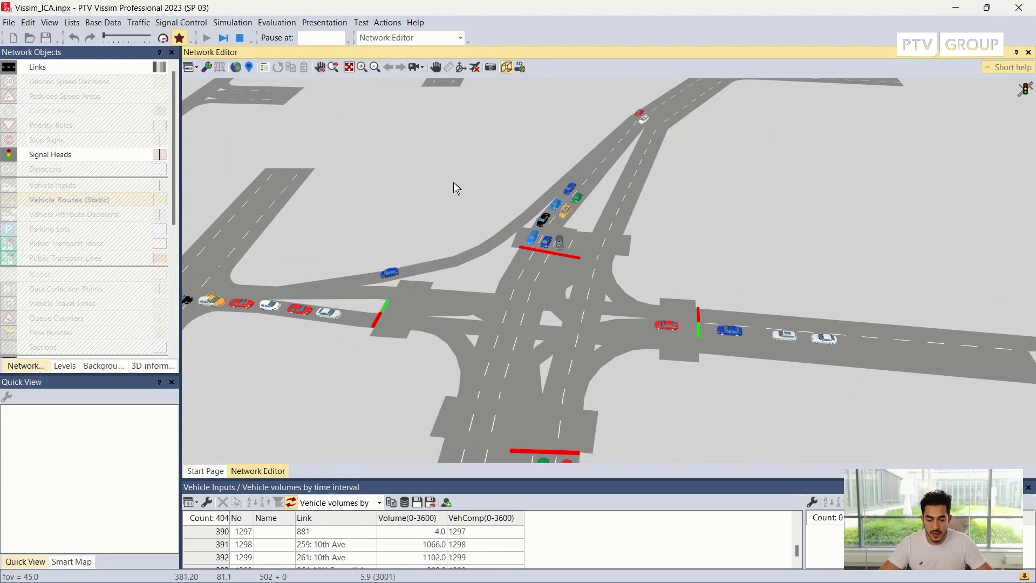
{"action": "key", "text": "ctrl+d"}
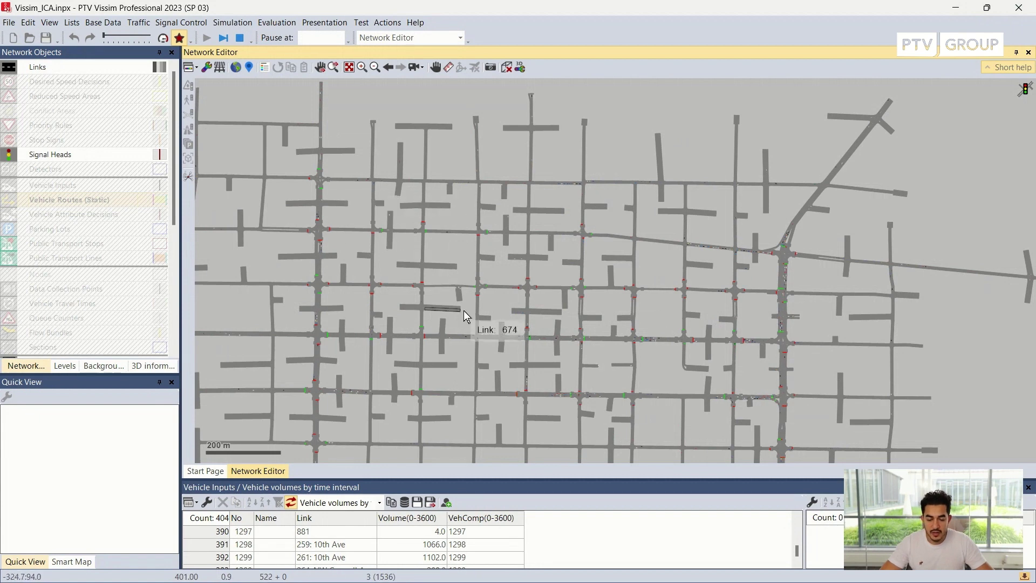
Open a Signal Times Table for controller 12333: Baseline_5th and drag it taller.
{"action": "left_click", "coordinate": [277, 22]}
{"action": "mouse_move", "coordinate": [309, 101]}
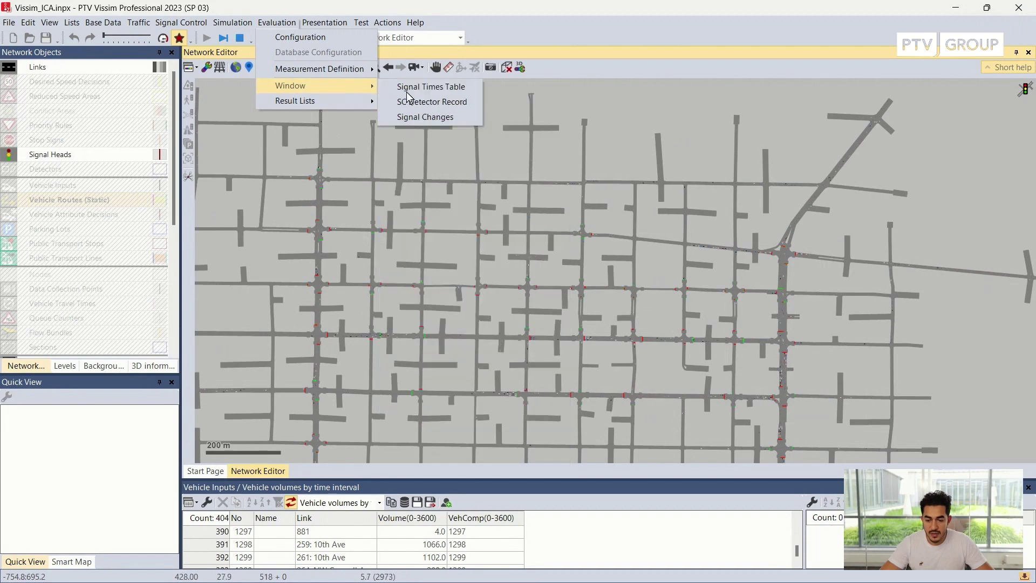
{"action": "left_click", "coordinate": [448, 90]}
{"action": "left_click_drag", "start_coordinate": [241, 120], "coordinate": [394, 132]}
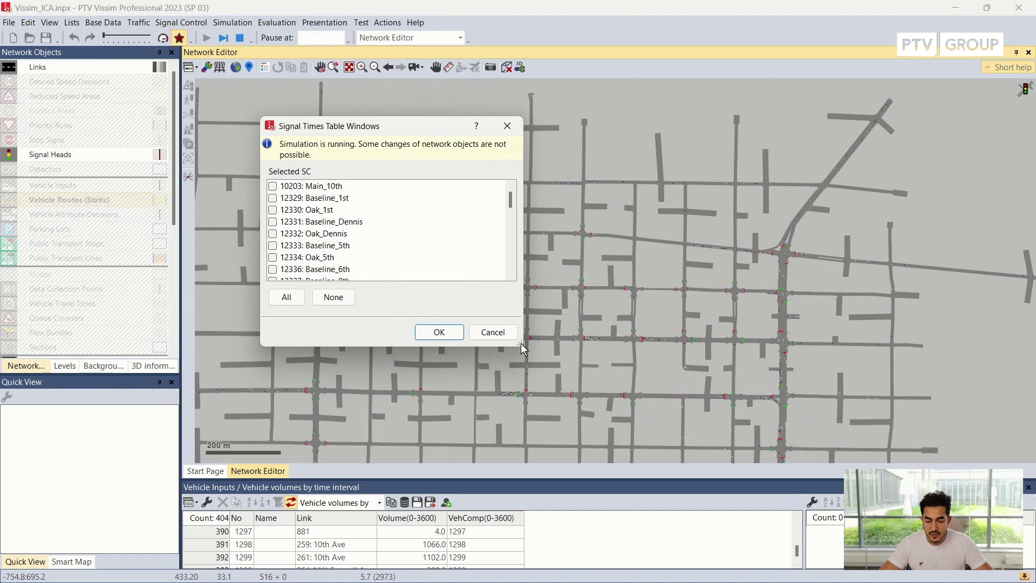
{"action": "mouse_move", "coordinate": [510, 199]}
{"action": "left_mouse_down"}
{"action": "mouse_move", "coordinate": [515, 272]}
{"action": "mouse_move", "coordinate": [510, 195]}
{"action": "left_mouse_up"}
{"action": "left_click", "coordinate": [273, 247]}
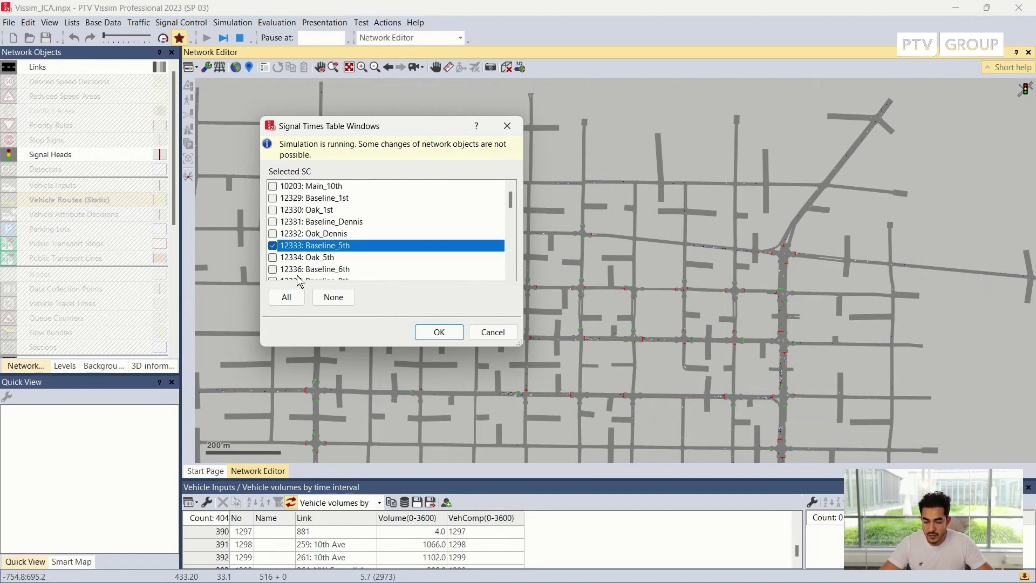
{"action": "left_click", "coordinate": [439, 332]}
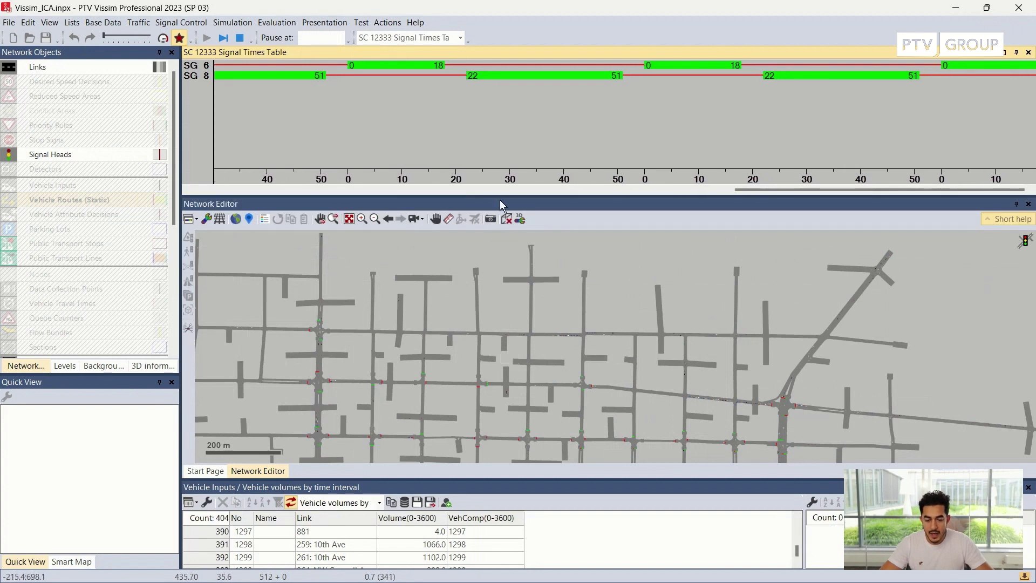
{"action": "left_click_drag", "start_coordinate": [499, 197], "coordinate": [512, 252]}
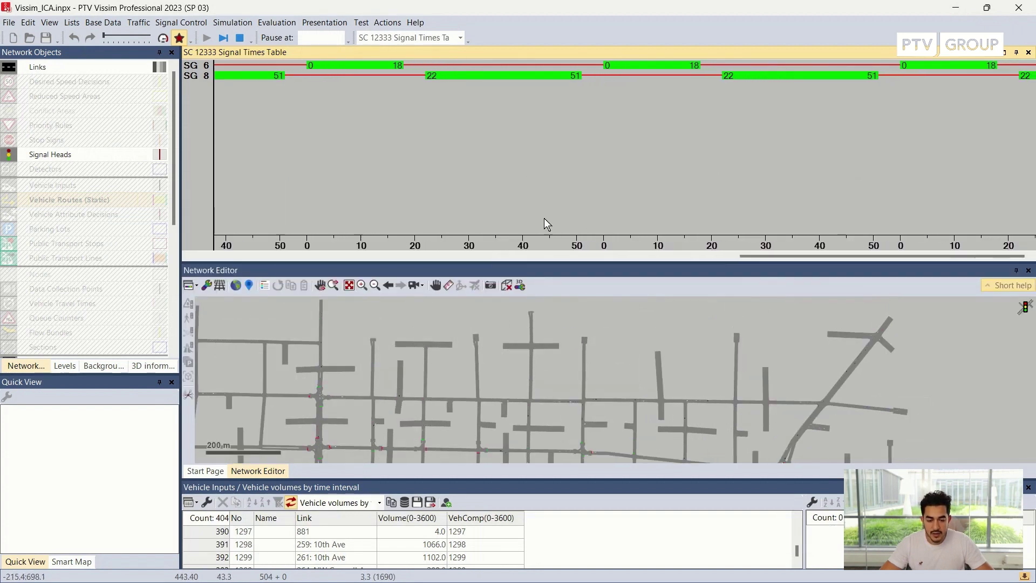